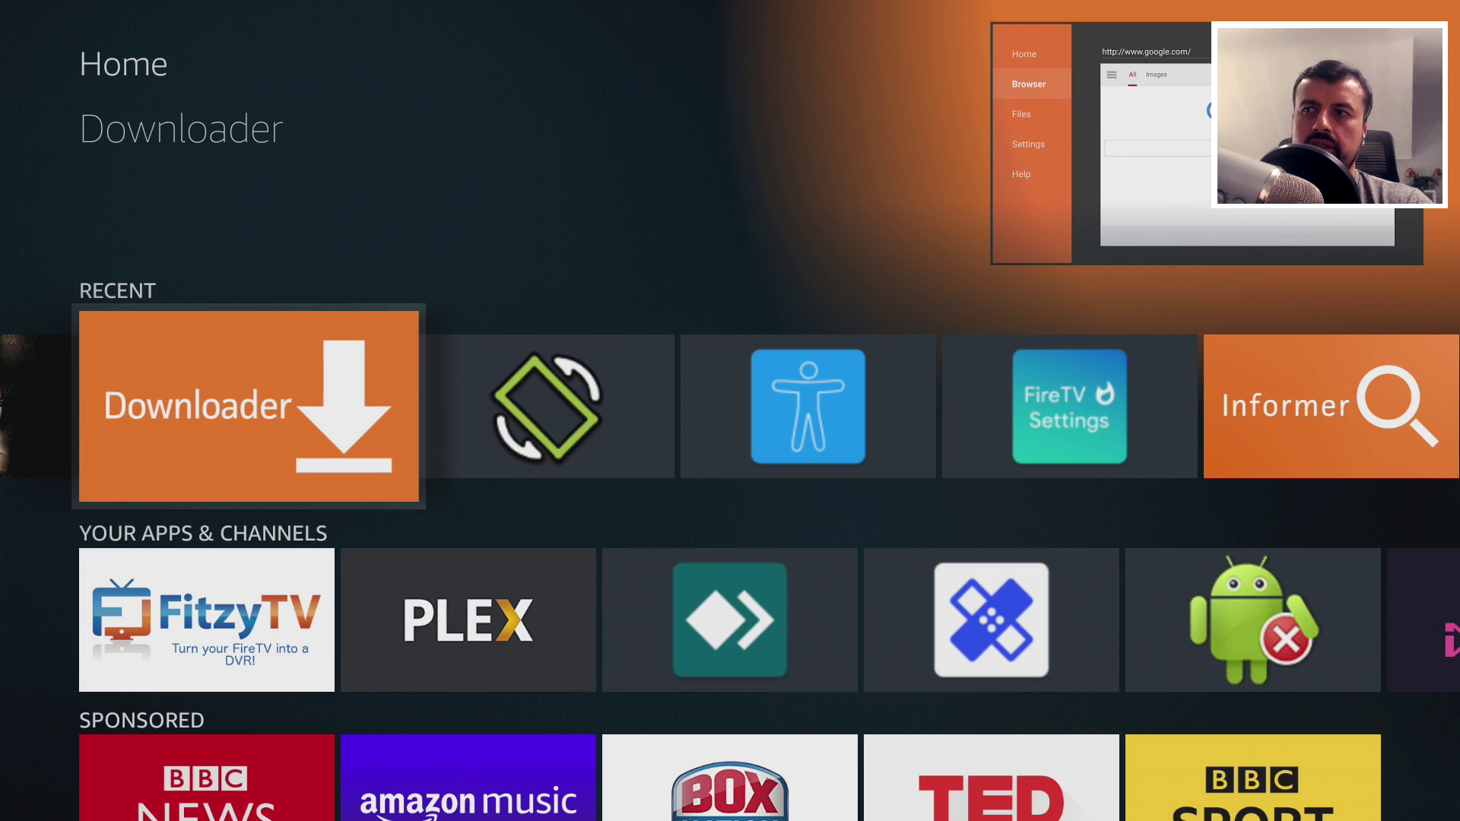
# - Open Downloader's Files section and highlight the Downloader_1.4.1.apk entry
pyautogui.press('Return')
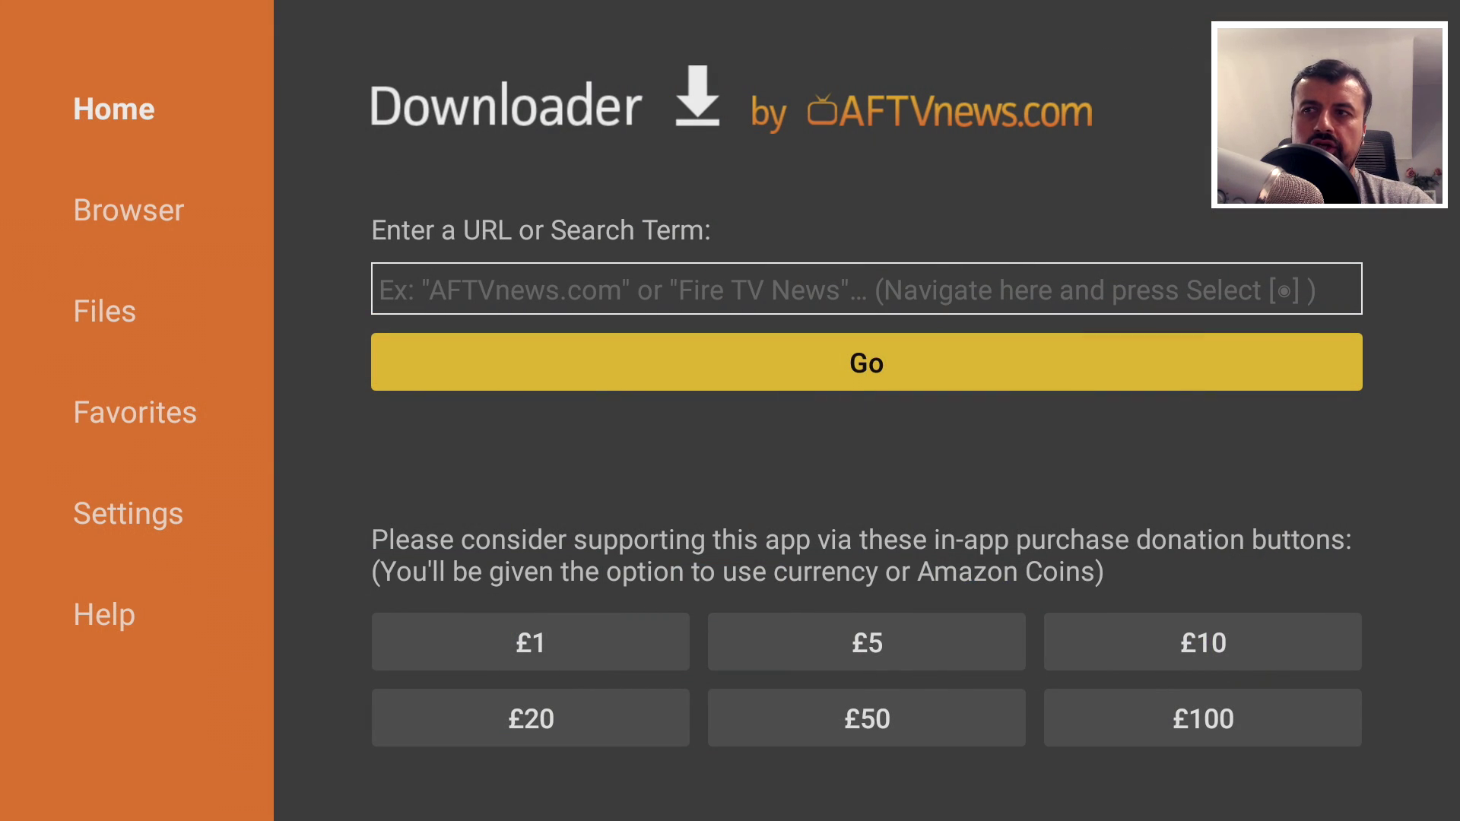
pyautogui.press('Left')
pyautogui.press('Up')
pyautogui.press('Return')
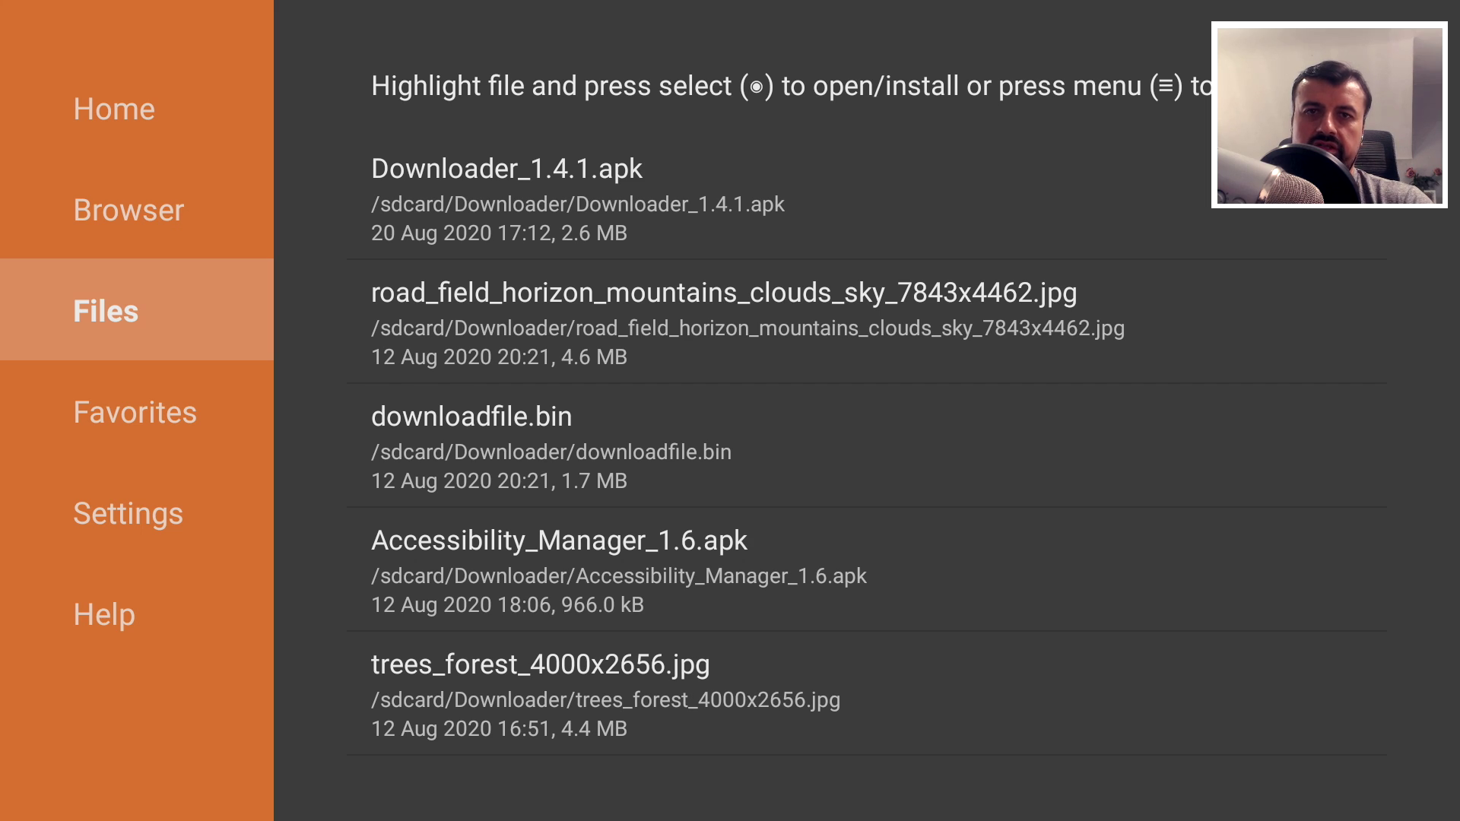
pyautogui.press('Right')
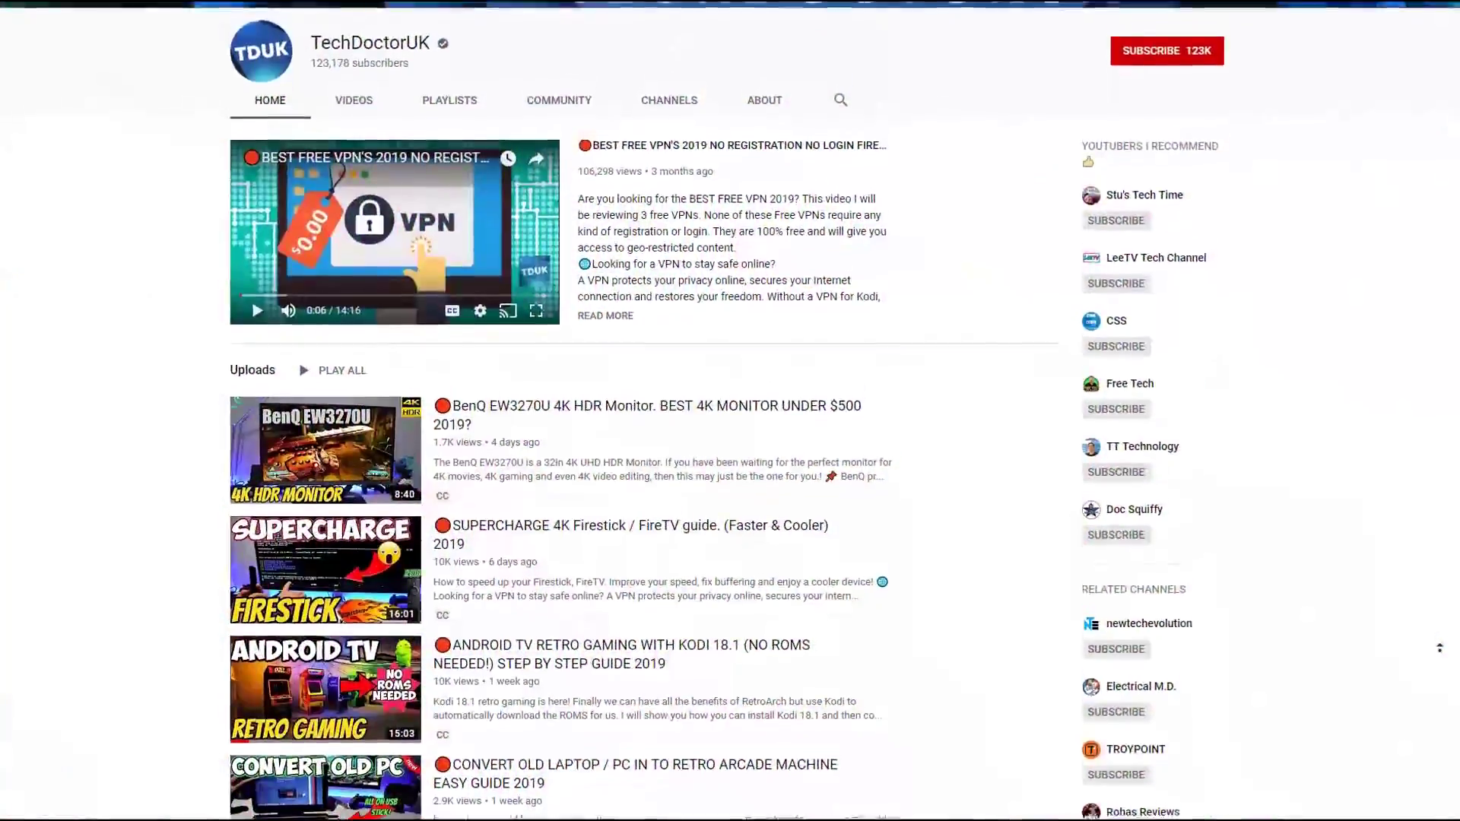
# - Subscribe to TechDoctorUK on YouTube and enable the bell for new-upload notifications
pyautogui.scroll(2, 1439, 648)
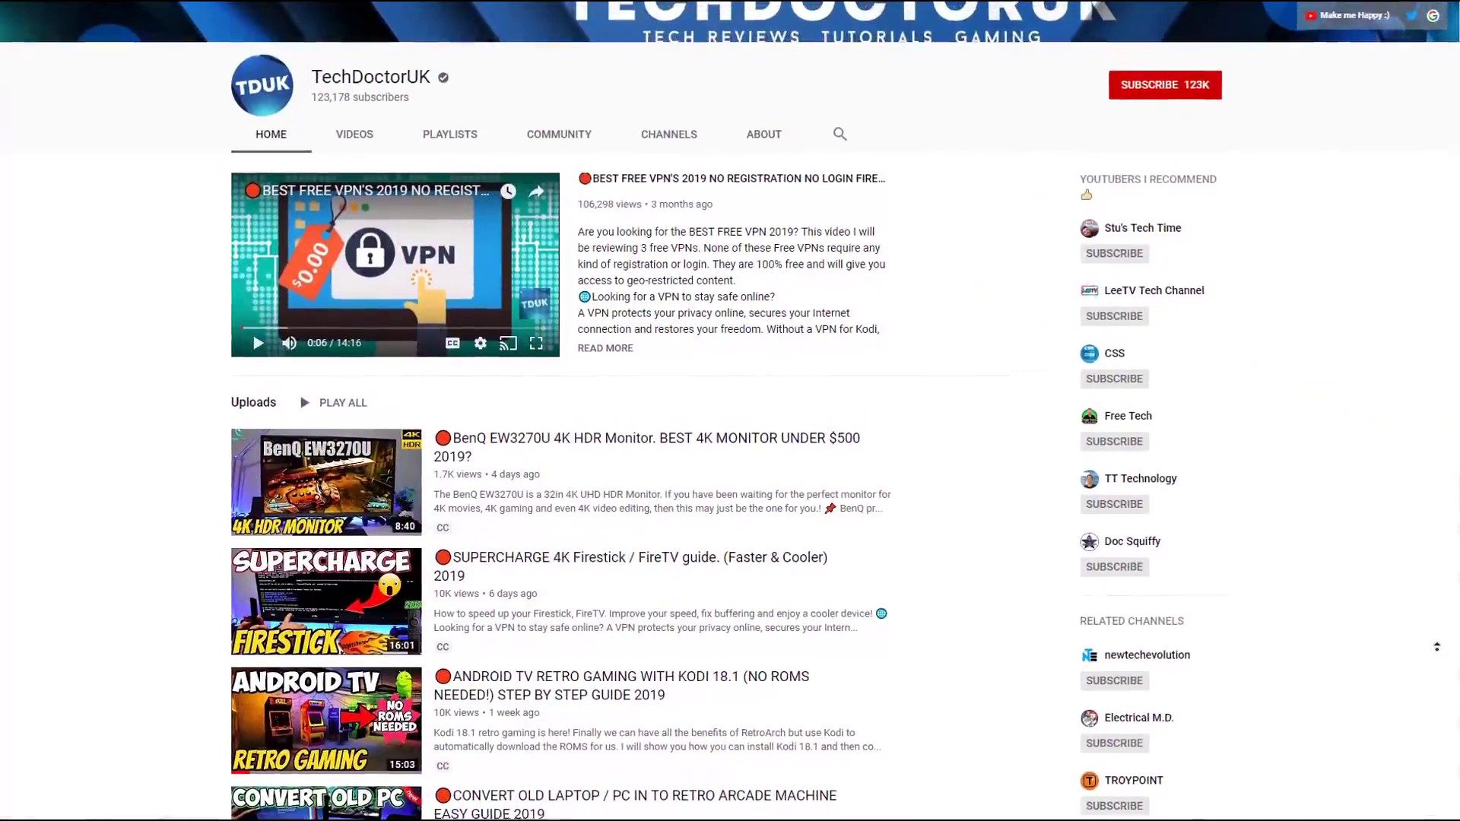
pyautogui.scroll(2, 1429, 644)
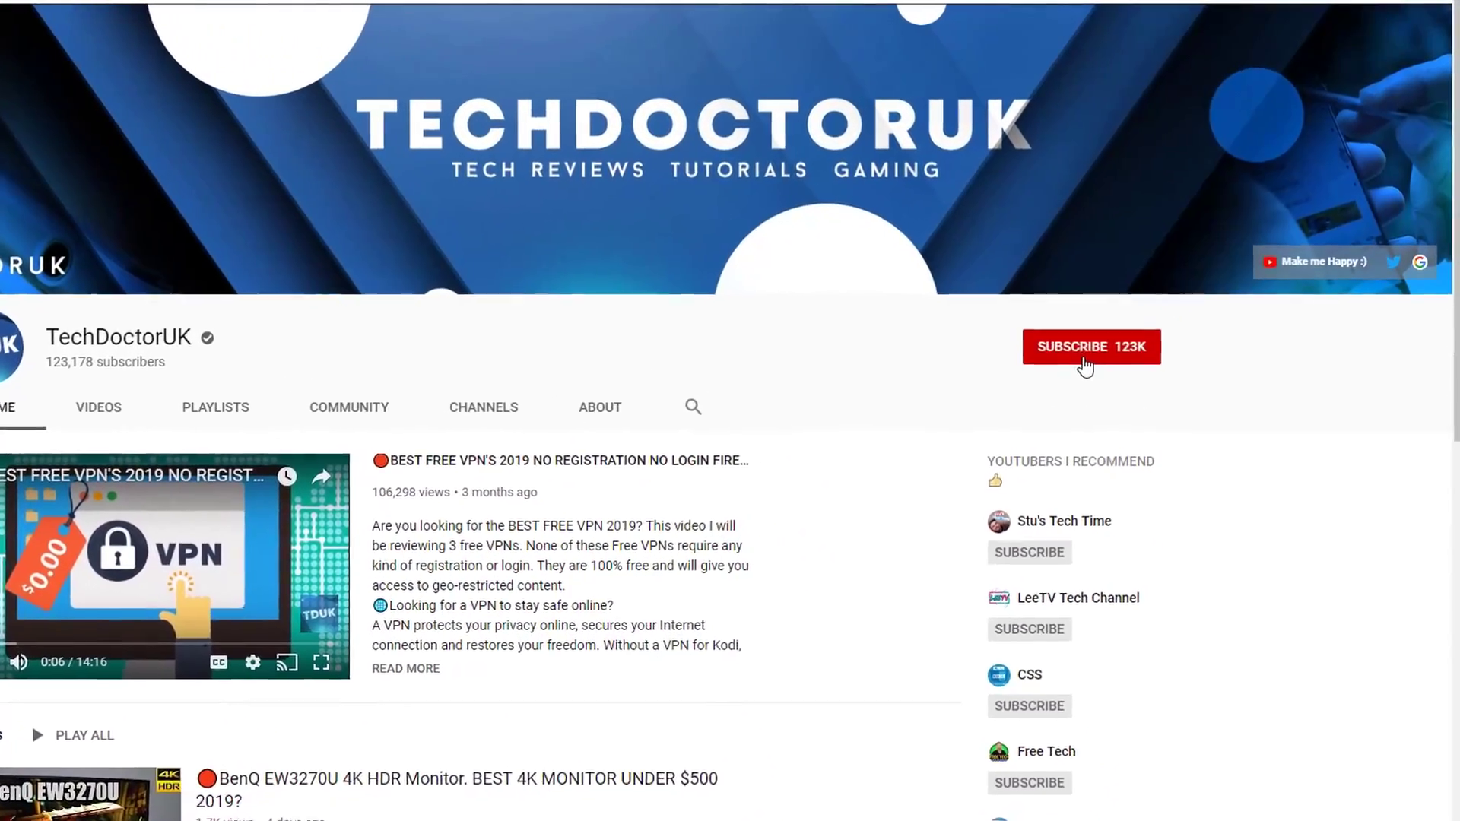
pyautogui.click(1114, 334)
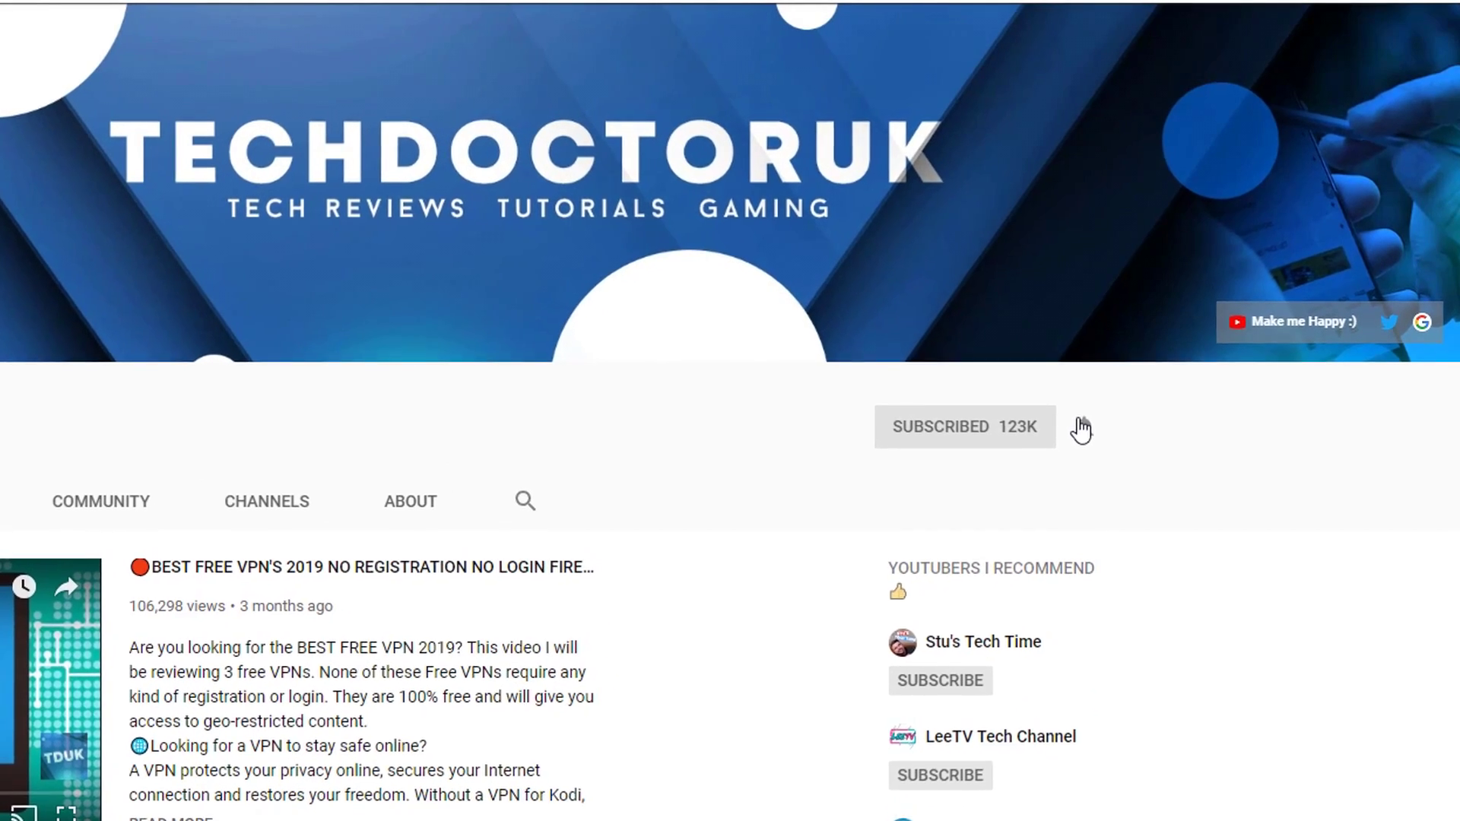
pyautogui.click(1099, 412)
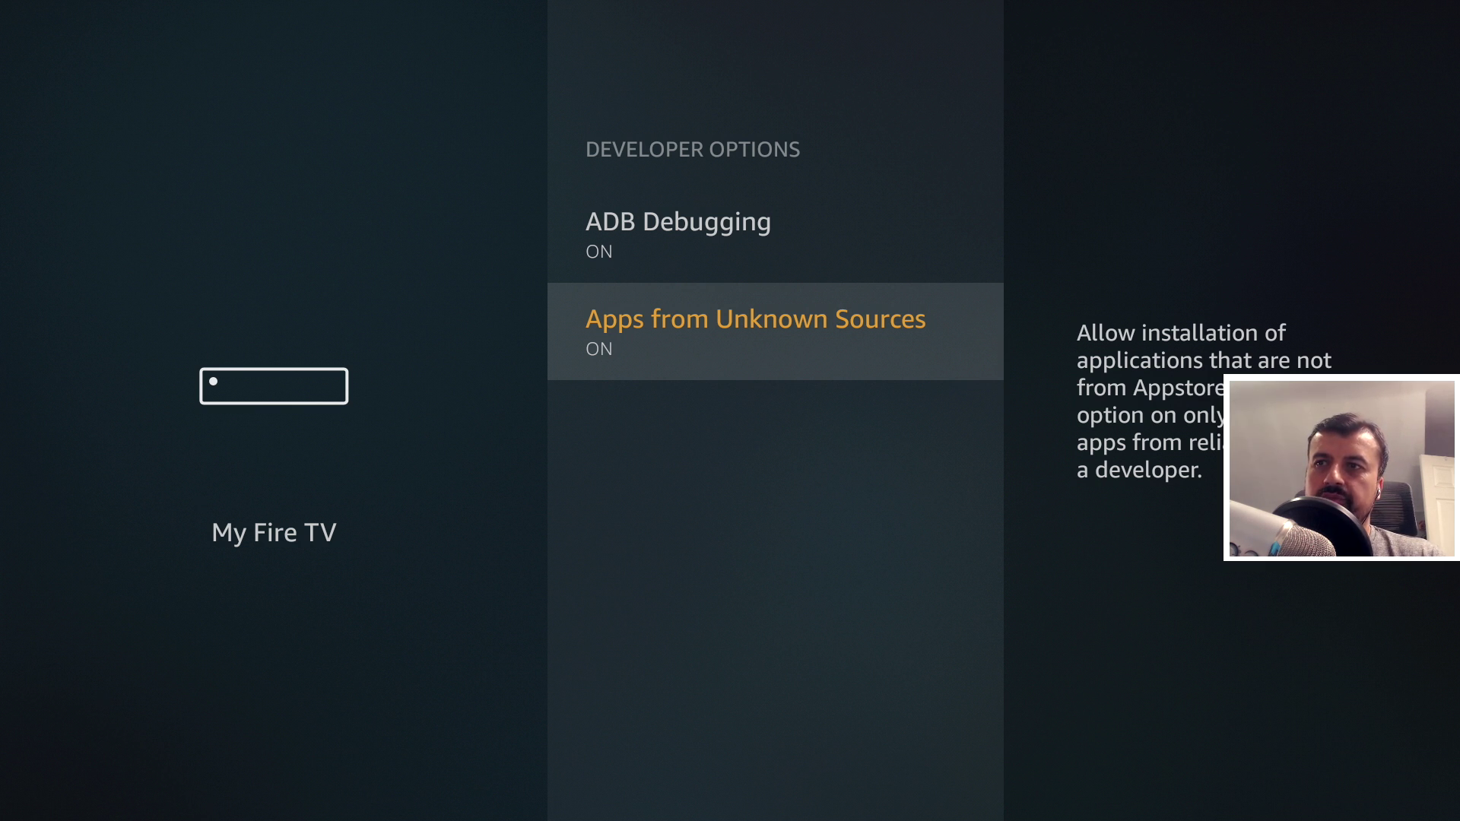
# - Reopen Downloader from the home screen's recent apps and select its URL field
pyautogui.press('Home')
pyautogui.press('Down')
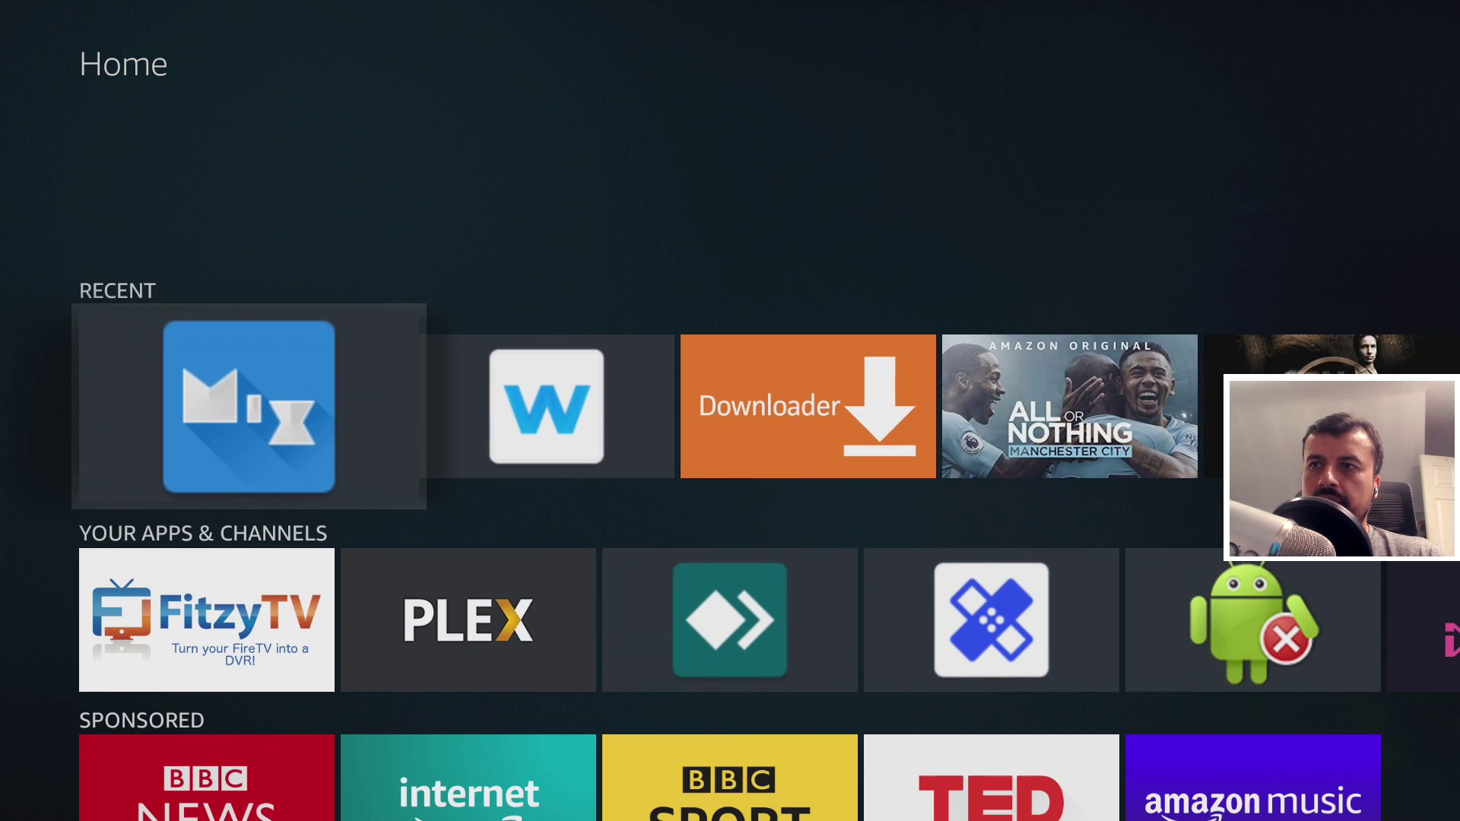
pyautogui.press('Right')
pyautogui.press('Right')
pyautogui.press('Return')
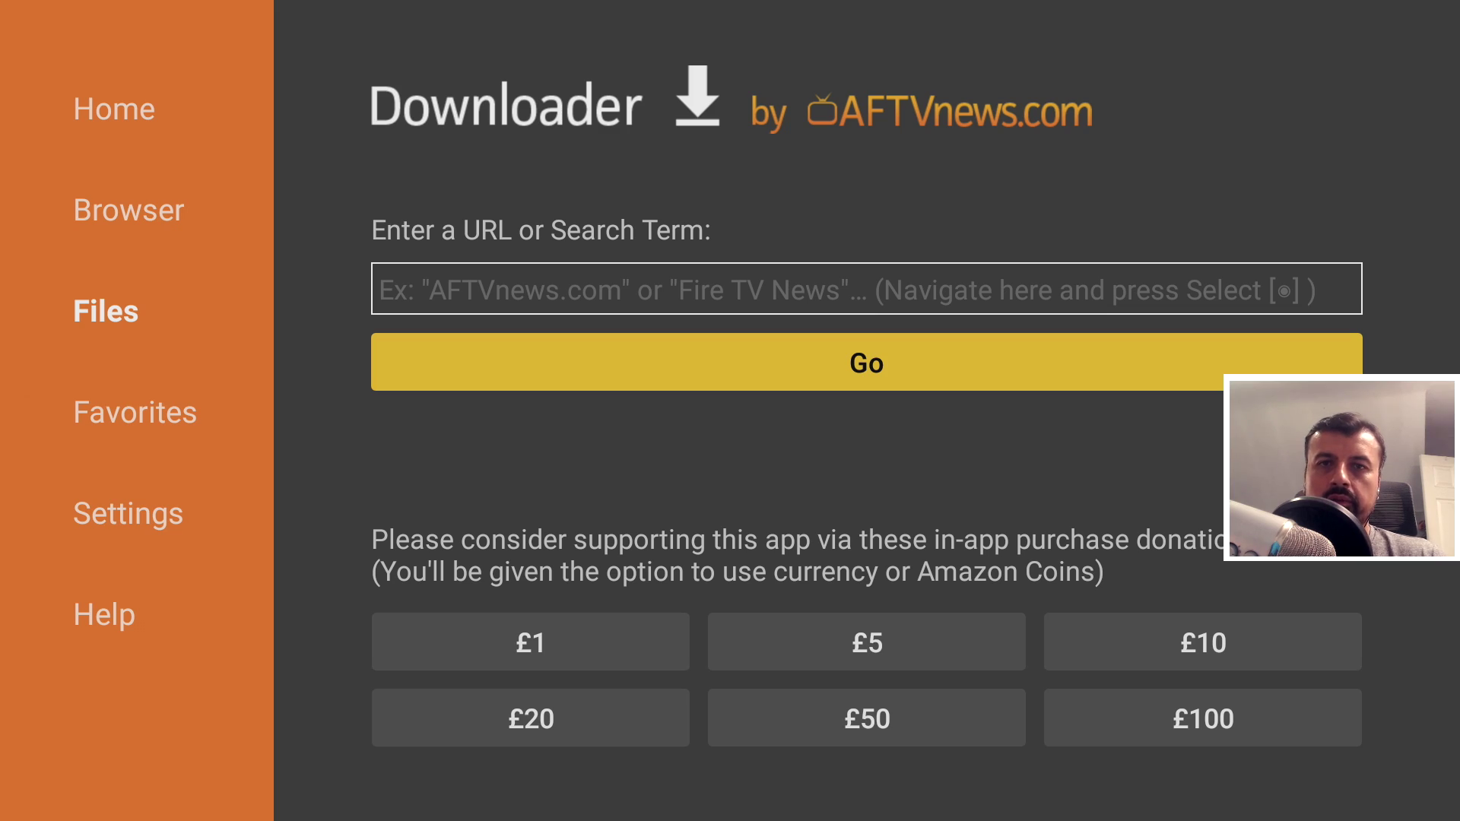
pyautogui.press('Down')
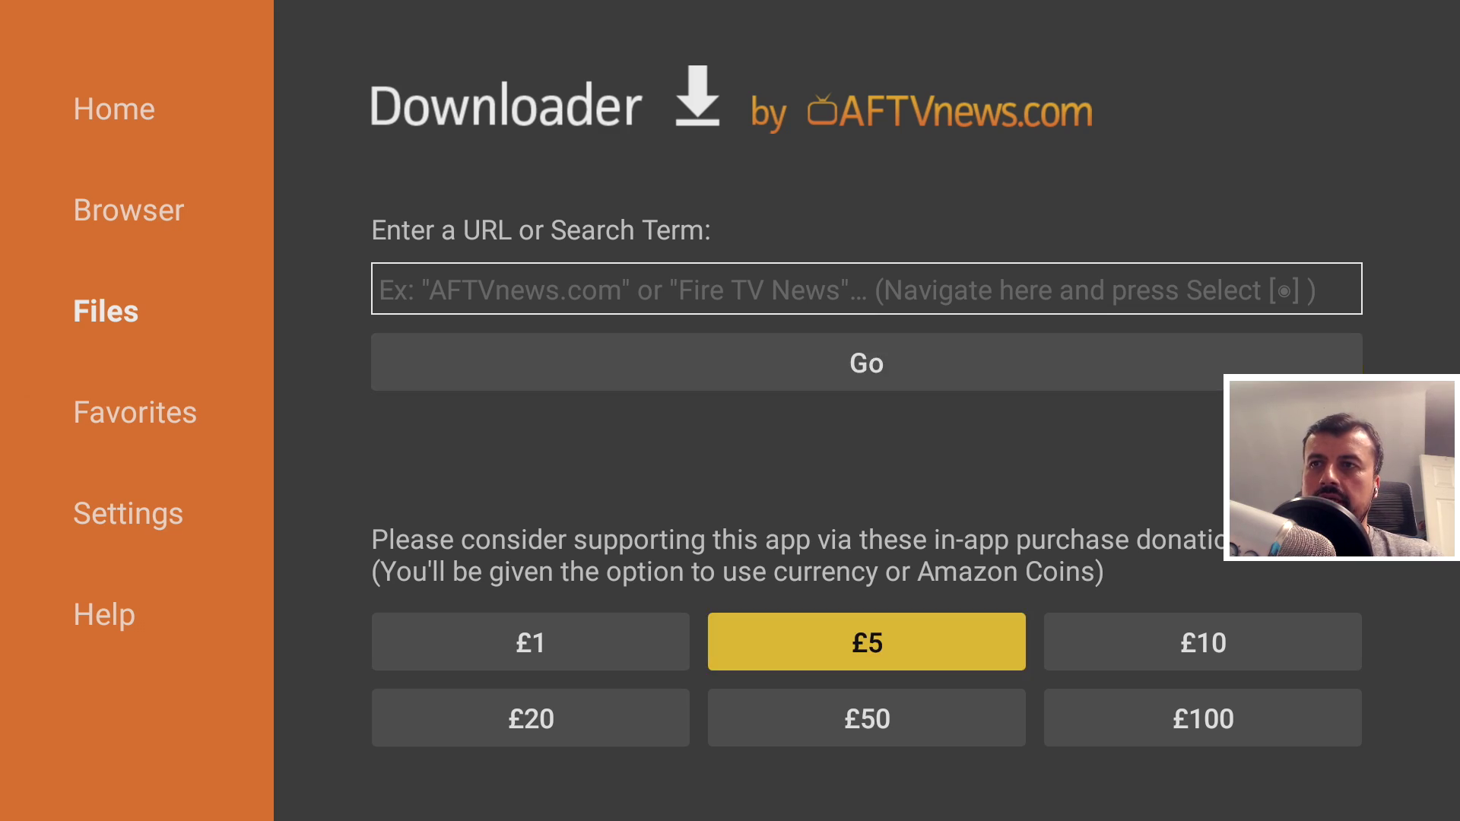
pyautogui.press('Up')
pyautogui.press('Up')
pyautogui.press('Return')
# - Type bit.ly/tduk on the on-screen keyboard
pyautogui.press('Right')
pyautogui.press('Up')
pyautogui.press('Down')
pyautogui.press('Down')
pyautogui.write('bit')
pyautogui.press('Right')
pyautogui.press('Right')
pyautogui.press('Right')
pyautogui.press('Left')
pyautogui.press('Left')
pyautogui.write('.')
pyautogui.press('Left')
pyautogui.press('Up')
pyautogui.press('Left')
pyautogui.write('l')
pyautogui.press('Left')
pyautogui.press('Left')
pyautogui.press('Left')
pyautogui.write('y/tdu')
pyautogui.press('Up')
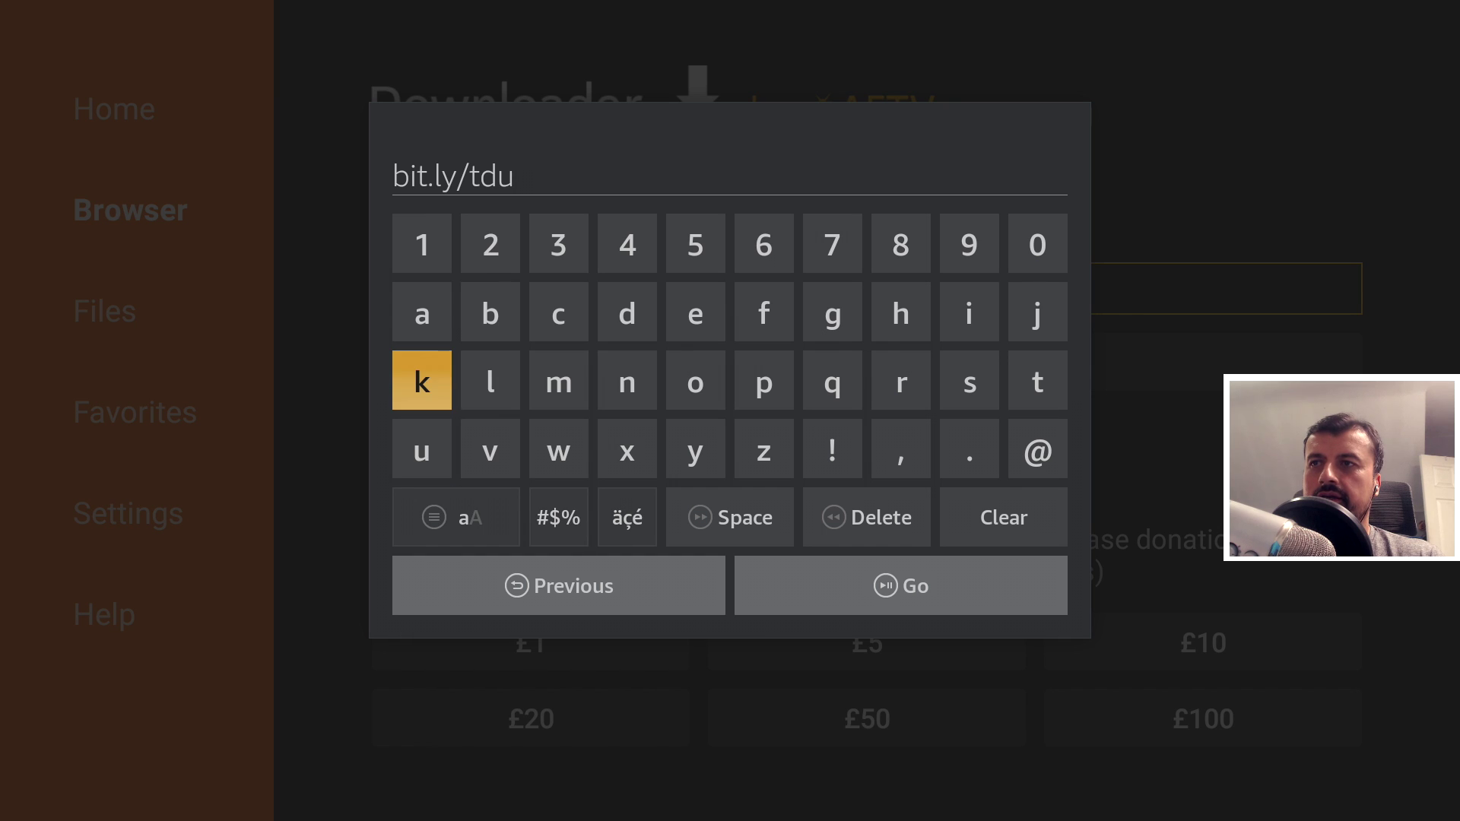
pyautogui.press('Down')
pyautogui.press('Up')
pyautogui.press('Left')
pyautogui.press('Right')
pyautogui.write('k')
# - Add 2019 to complete bit.ly/tduk2019 and load the short link
pyautogui.press('Up')
pyautogui.press('Up')
pyautogui.press('Right')
pyautogui.write('2')
pyautogui.press('Left')
pyautogui.press('Left')
pyautogui.write('0')
pyautogui.press('Right')
pyautogui.write('1')
pyautogui.press('Left')
pyautogui.press('Left')
pyautogui.write('9')
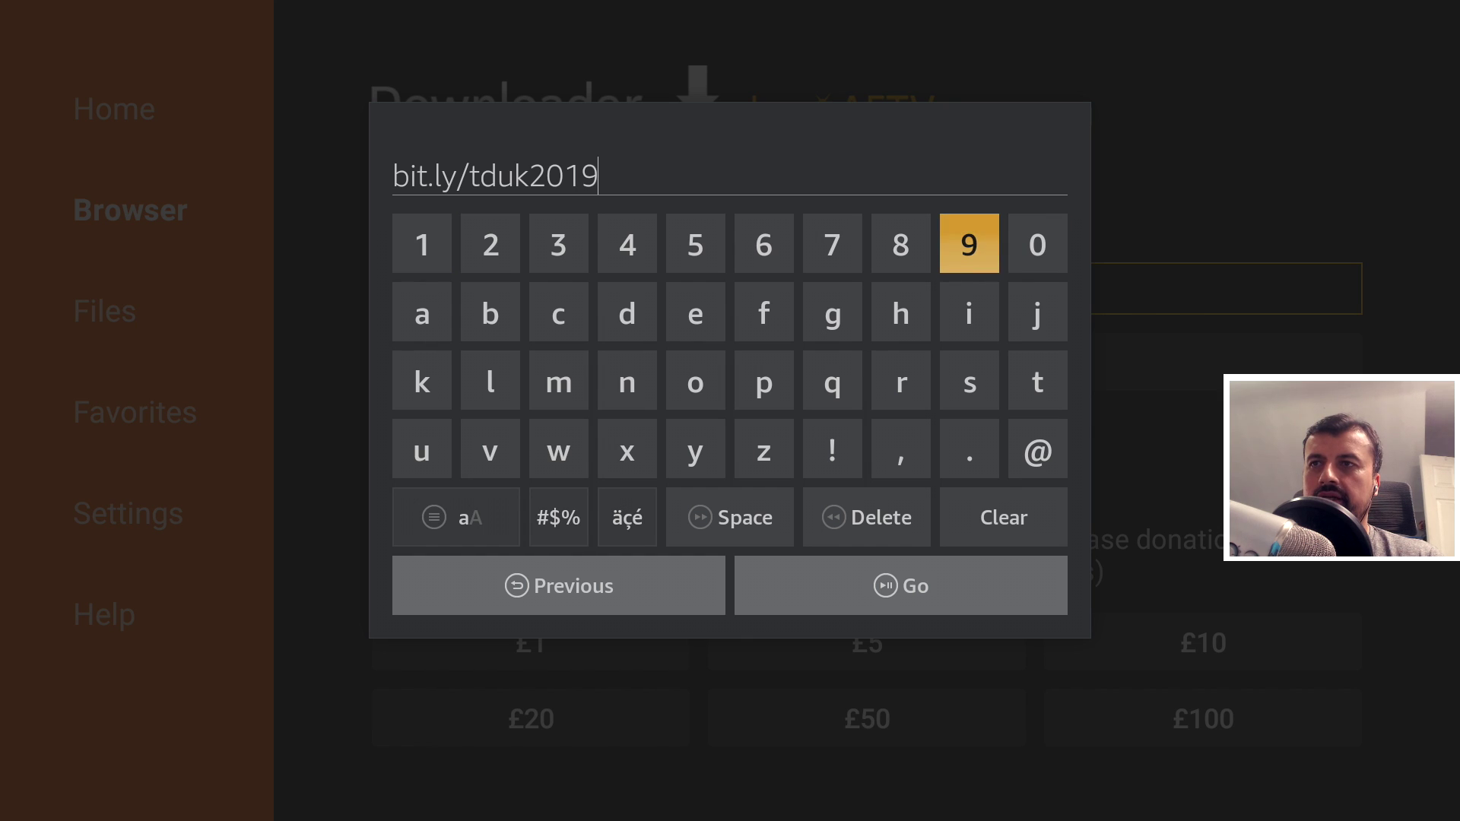
pyautogui.press('Down')
pyautogui.press('Down')
pyautogui.press('Down')
pyautogui.press('Down')
pyautogui.press('Down')
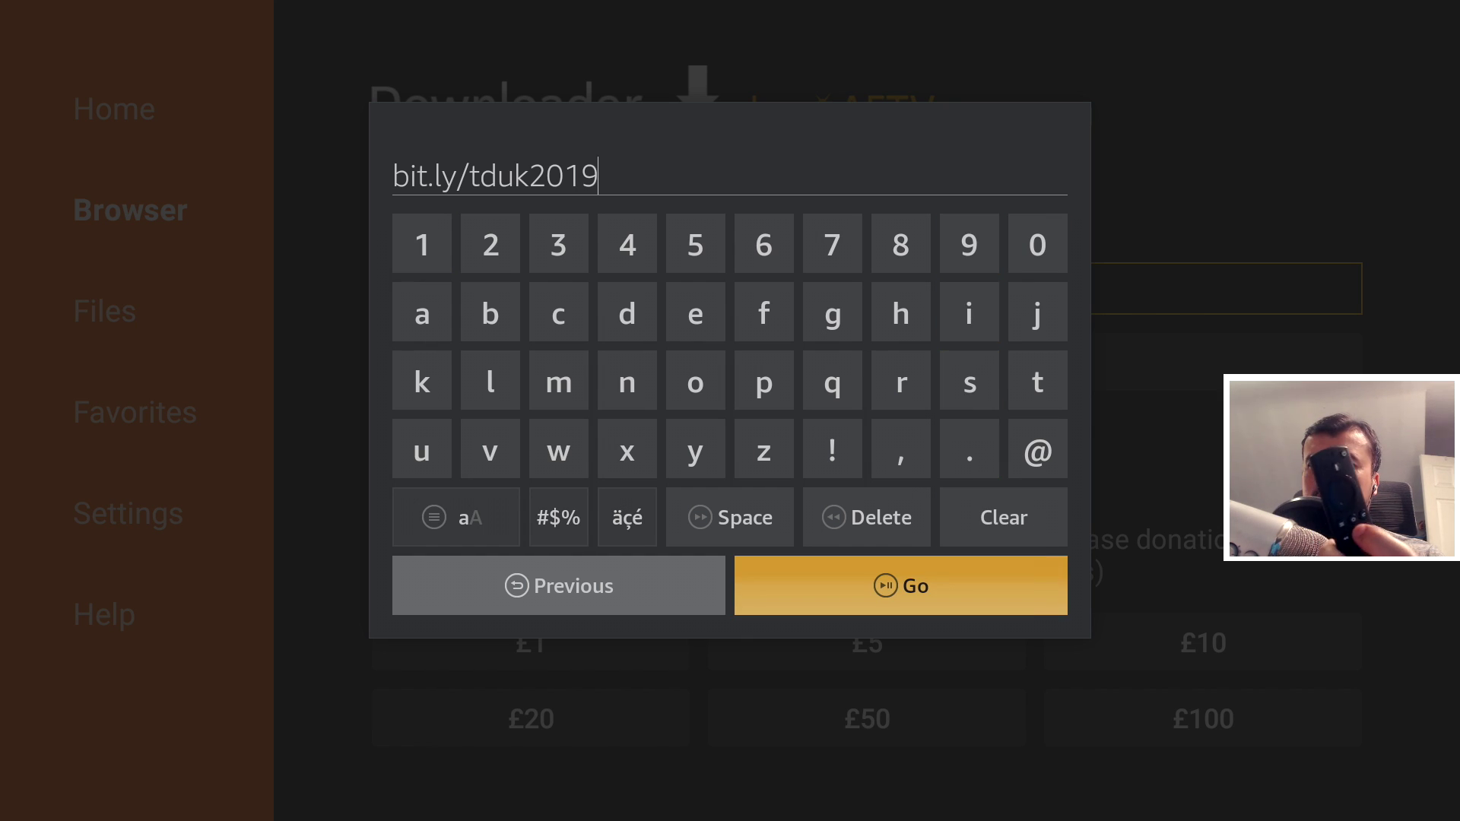
pyautogui.press('Return')
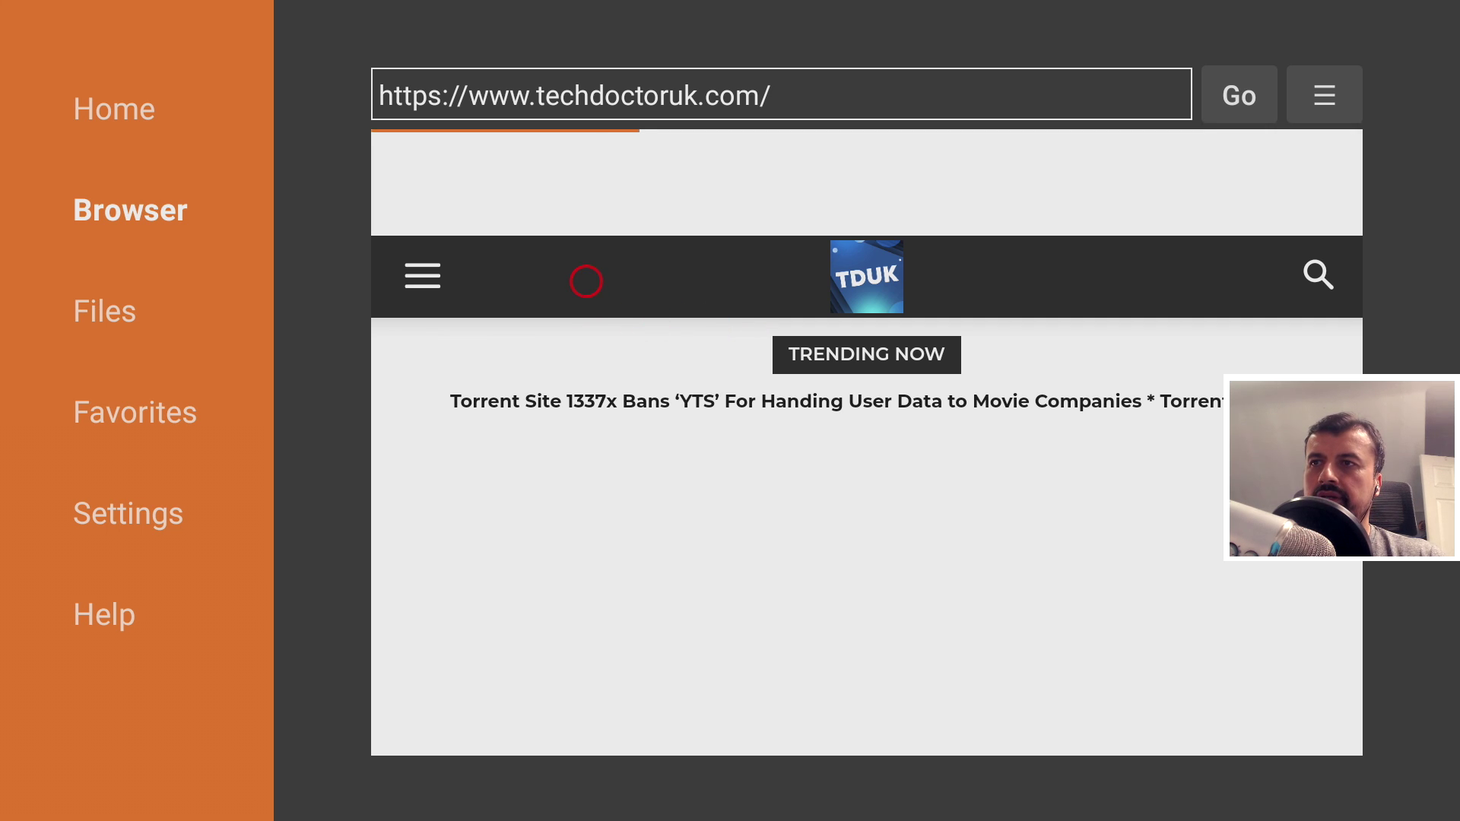
# - Open the 'How to clone Firestick APPs to Another Firestick' article from the site's Tutorials page
pyautogui.click(423, 276)
pyautogui.click(432, 490)
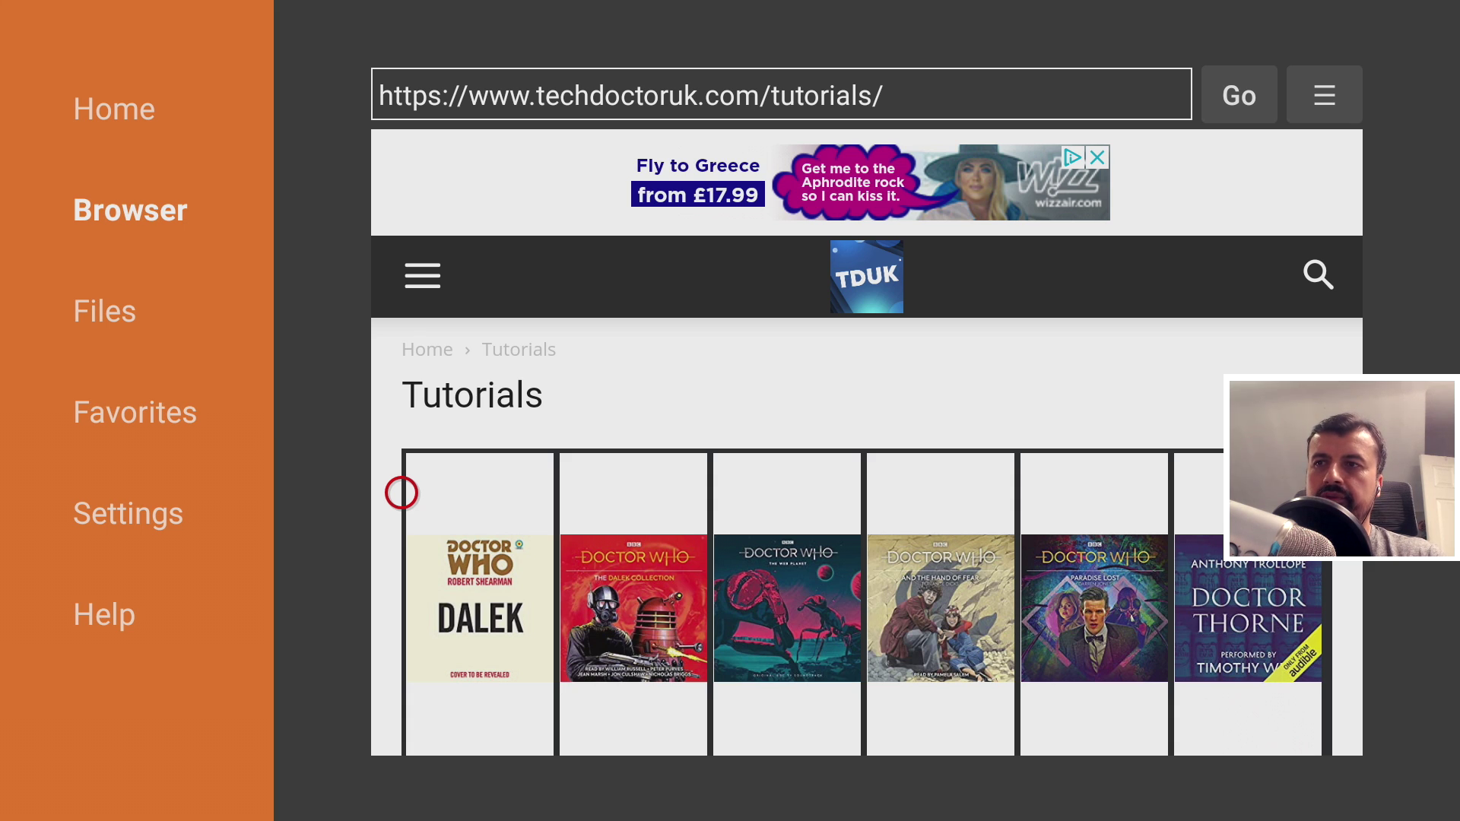
pyautogui.click(402, 492)
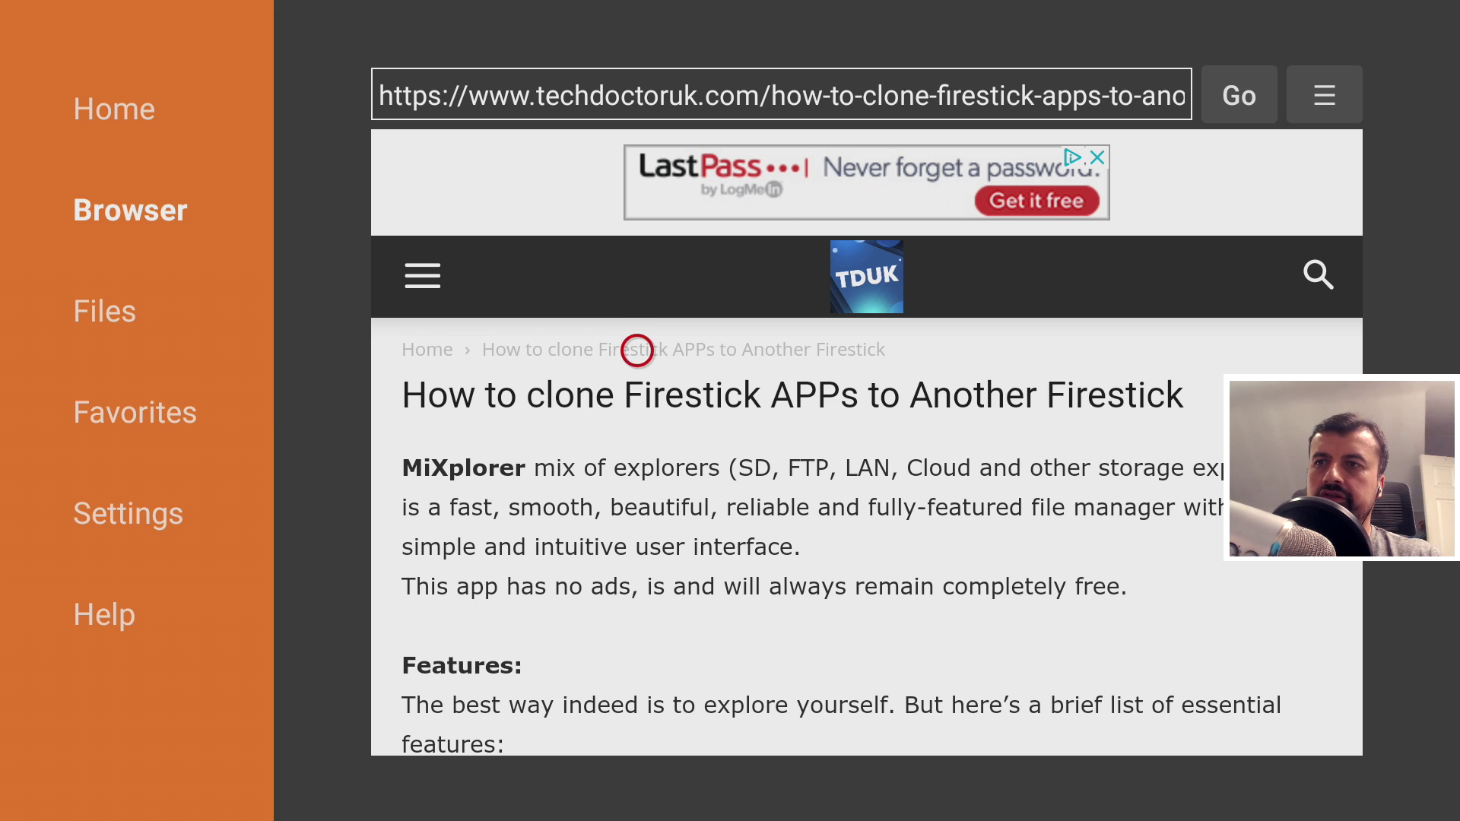
# - Follow the article's MiXplorer link and start the MiXplorer_v6.49.3 download
pyautogui.scroll(-5, 637, 726)
pyautogui.scroll(-9, 637, 726)
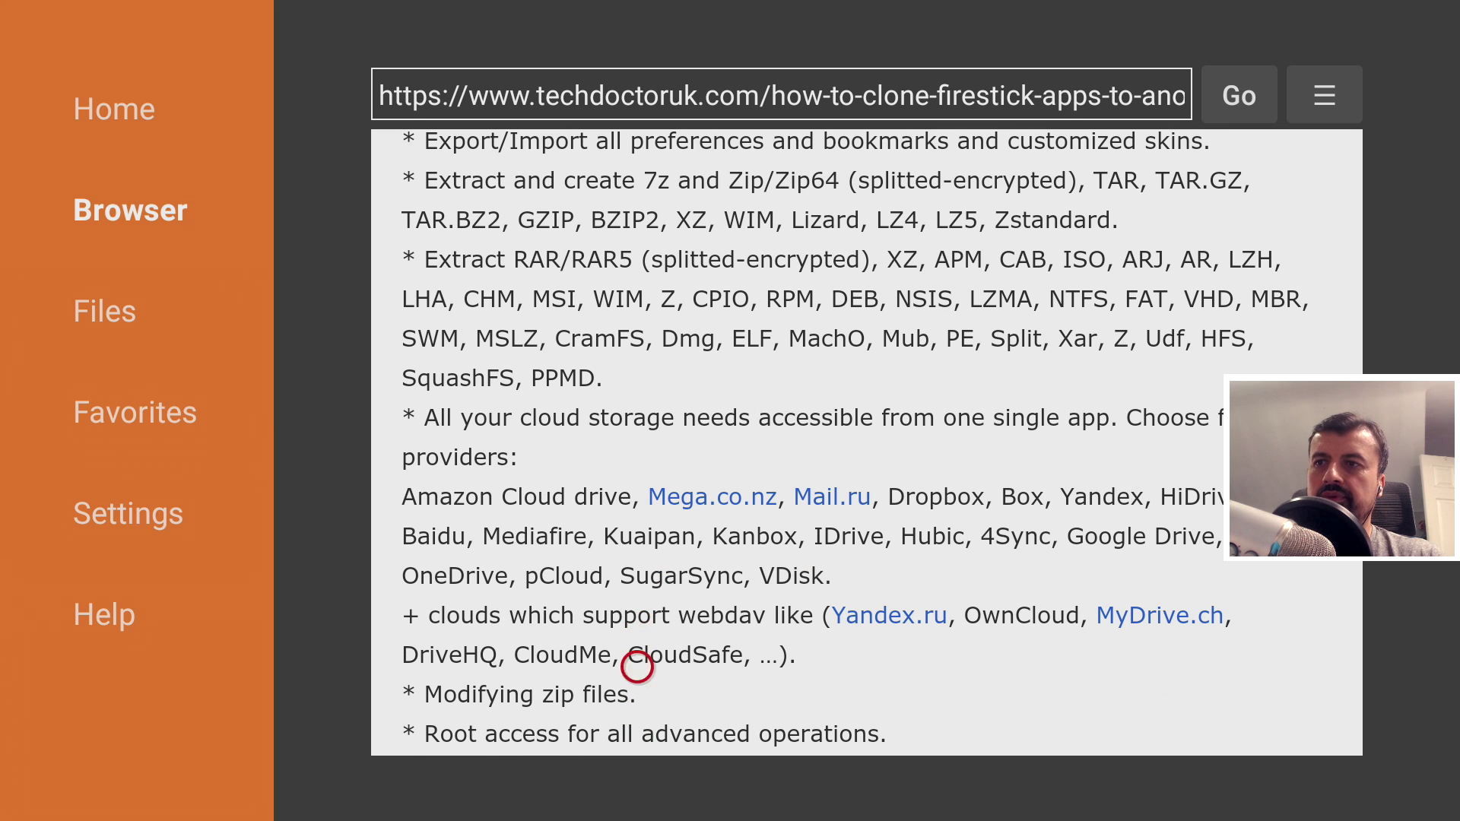
pyautogui.scroll(-12, 637, 723)
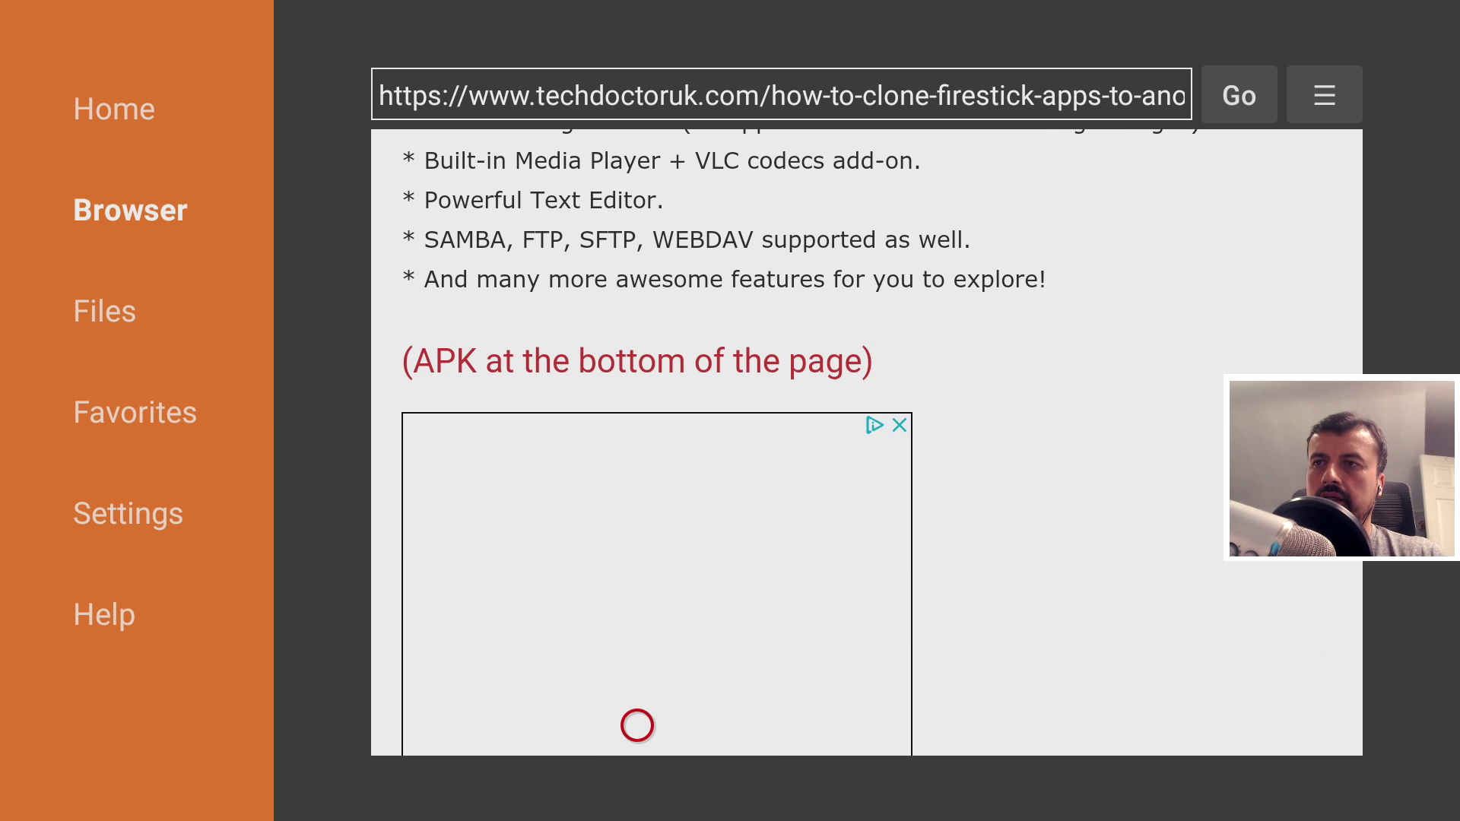
pyautogui.scroll(-20, 637, 725)
pyautogui.scroll(-20, 637, 726)
pyautogui.scroll(-20, 637, 725)
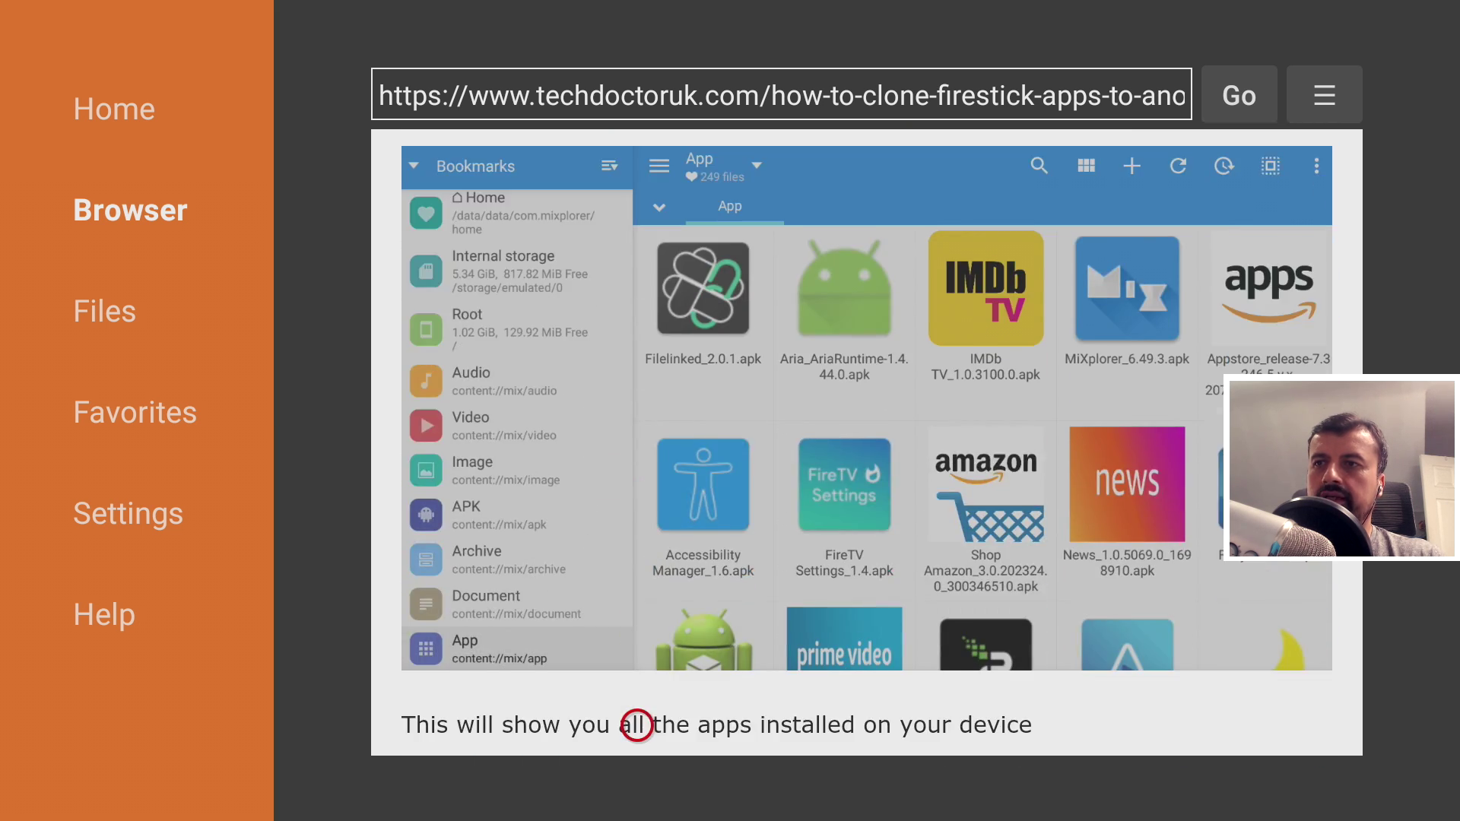
pyautogui.scroll(-15, 637, 726)
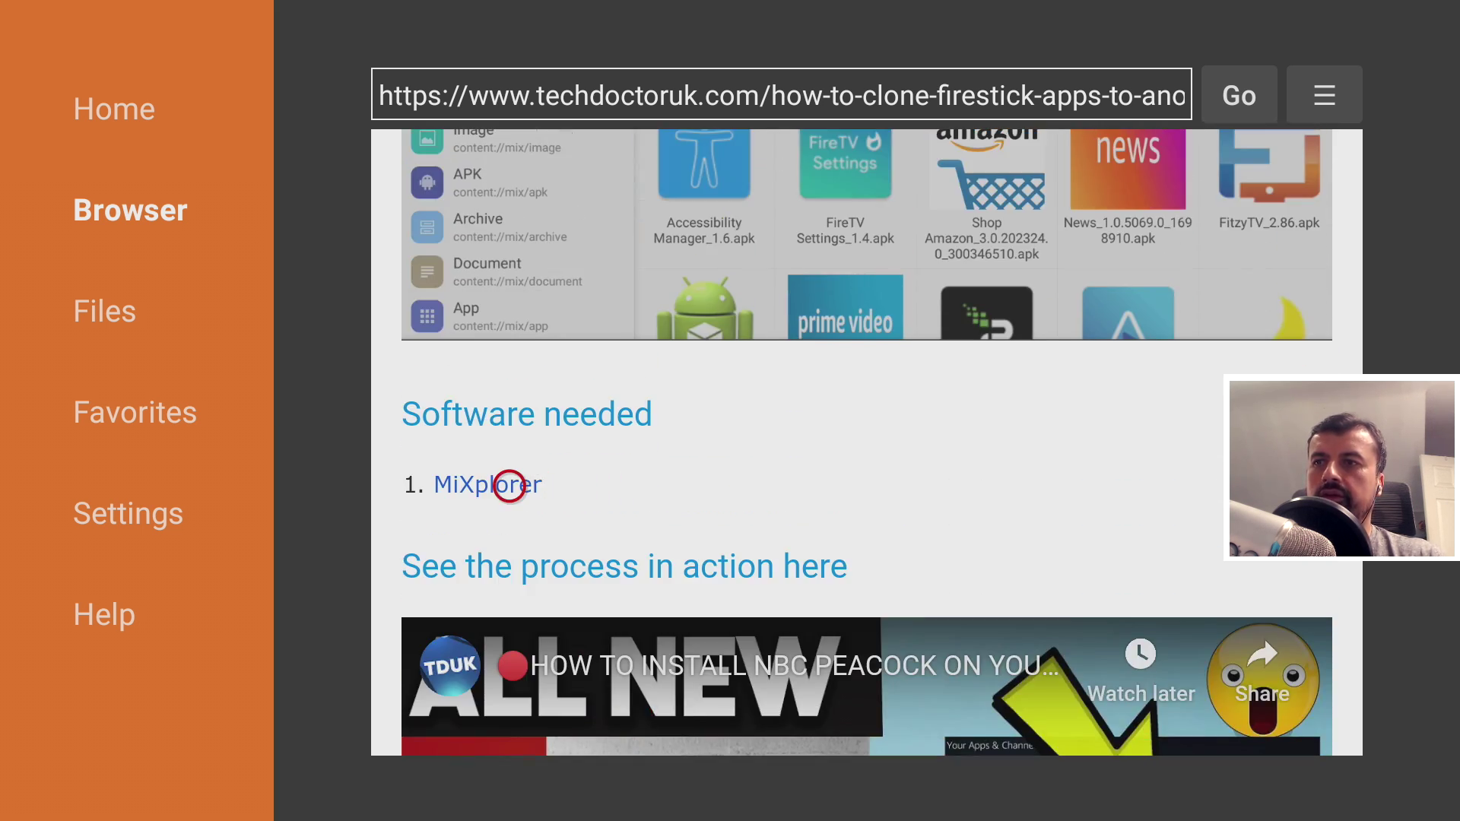
pyautogui.click(510, 485)
pyautogui.scroll(-5, 507, 723)
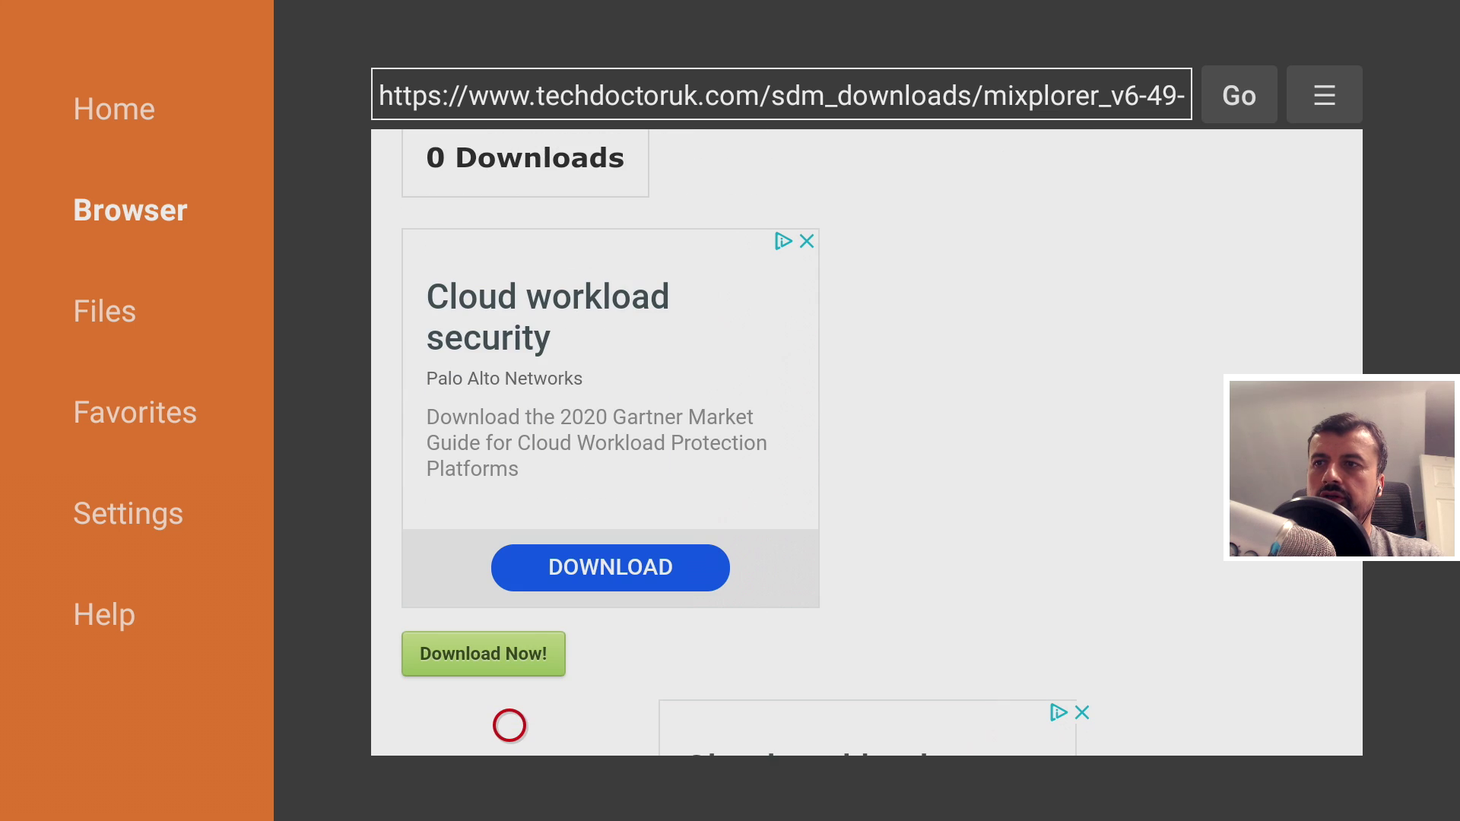
pyautogui.click(509, 662)
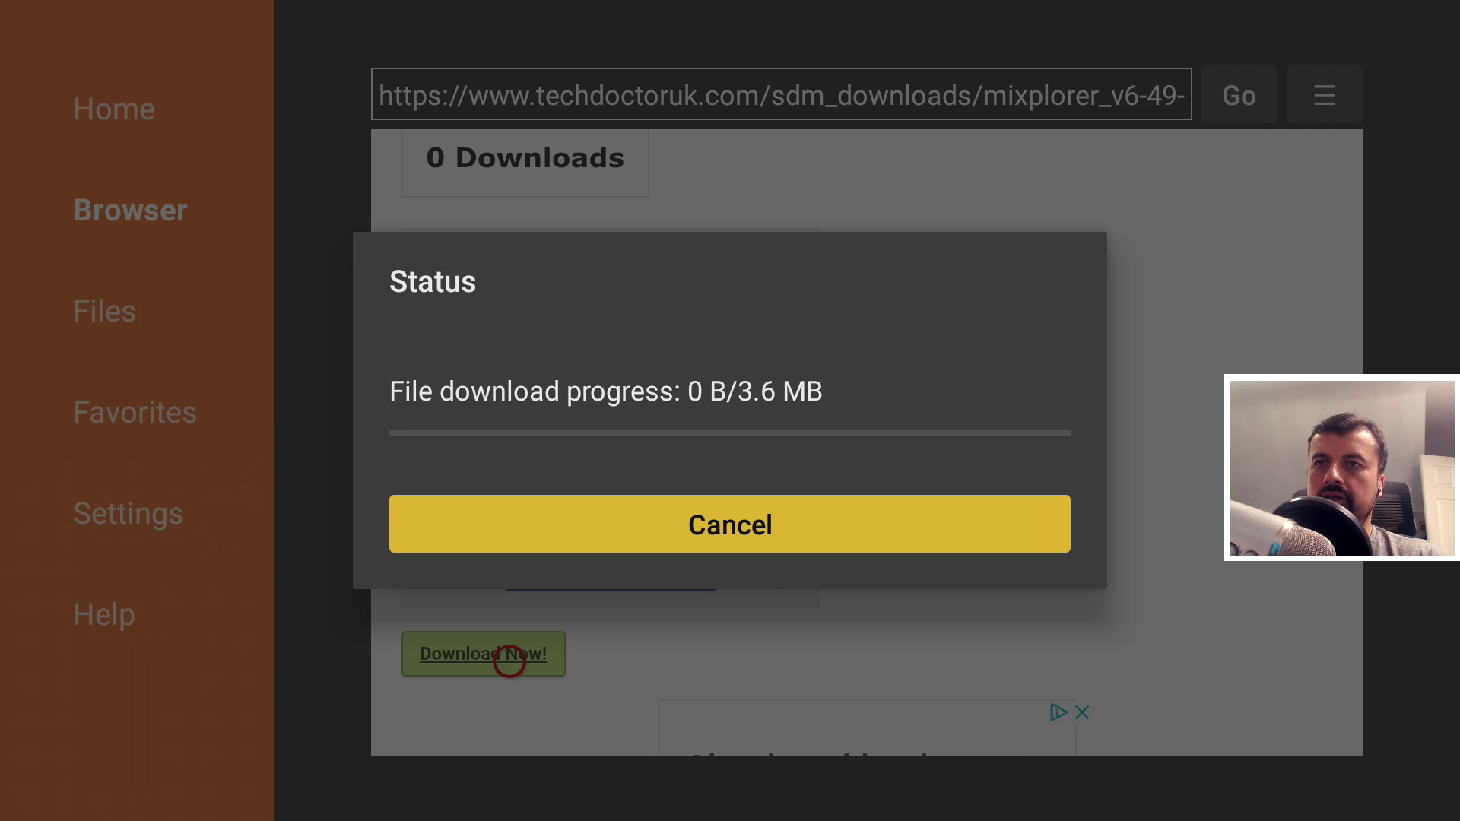
# - Install the downloaded MiXplorer_v6.49.3.apk and launch it
pyautogui.press('Return')
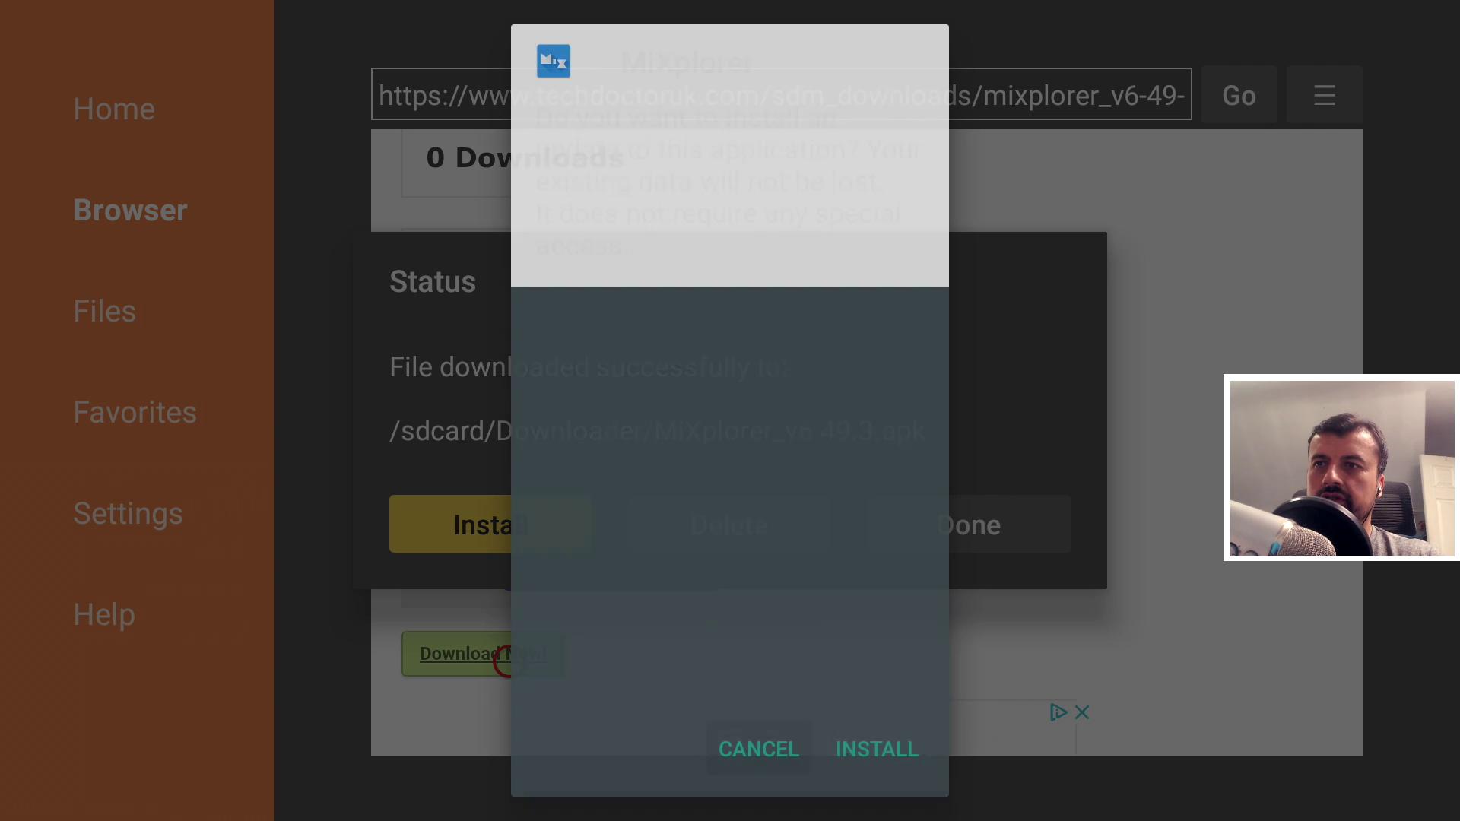
pyautogui.press('Return')
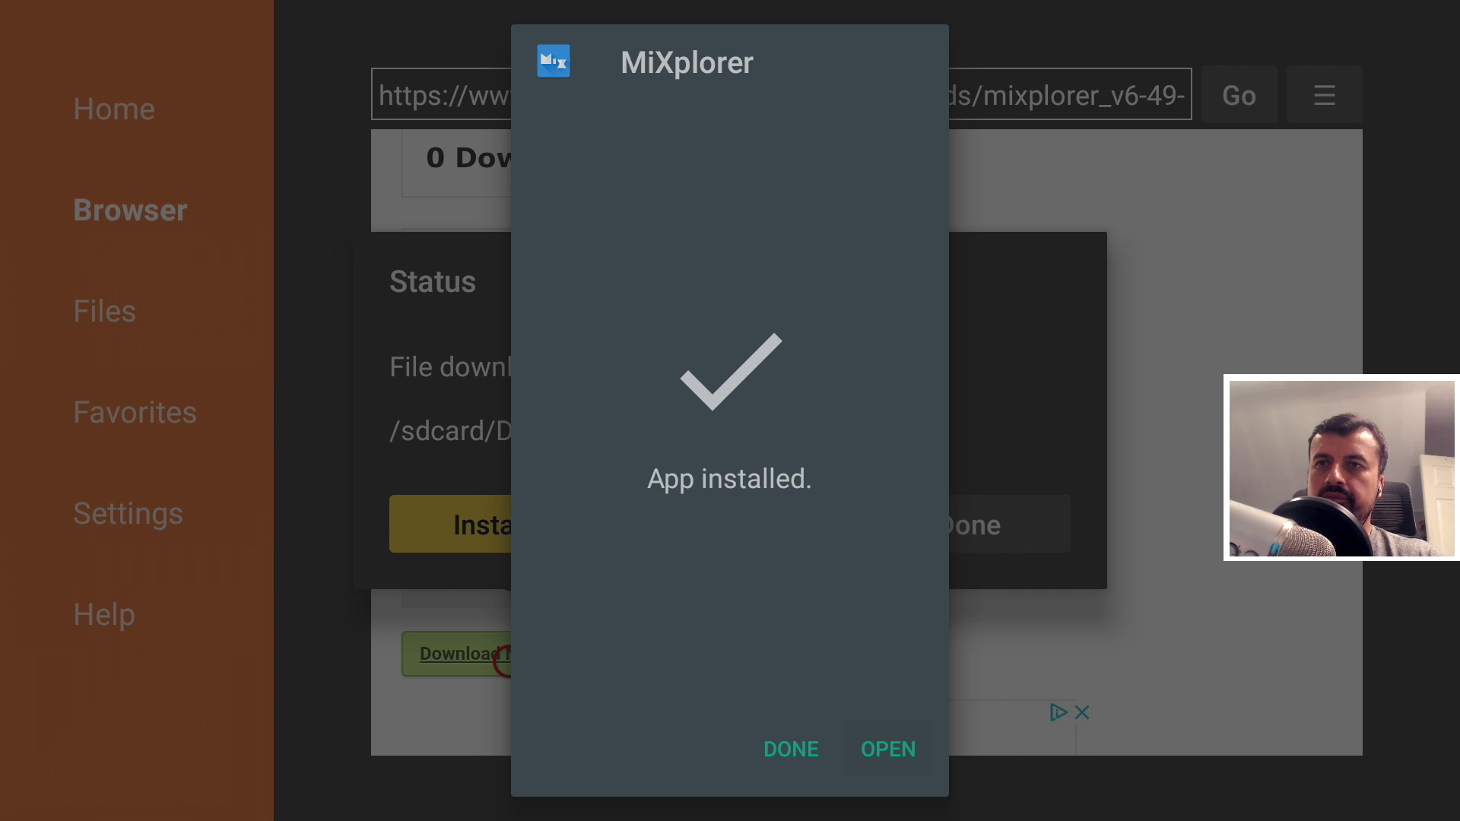
pyautogui.press('Return')
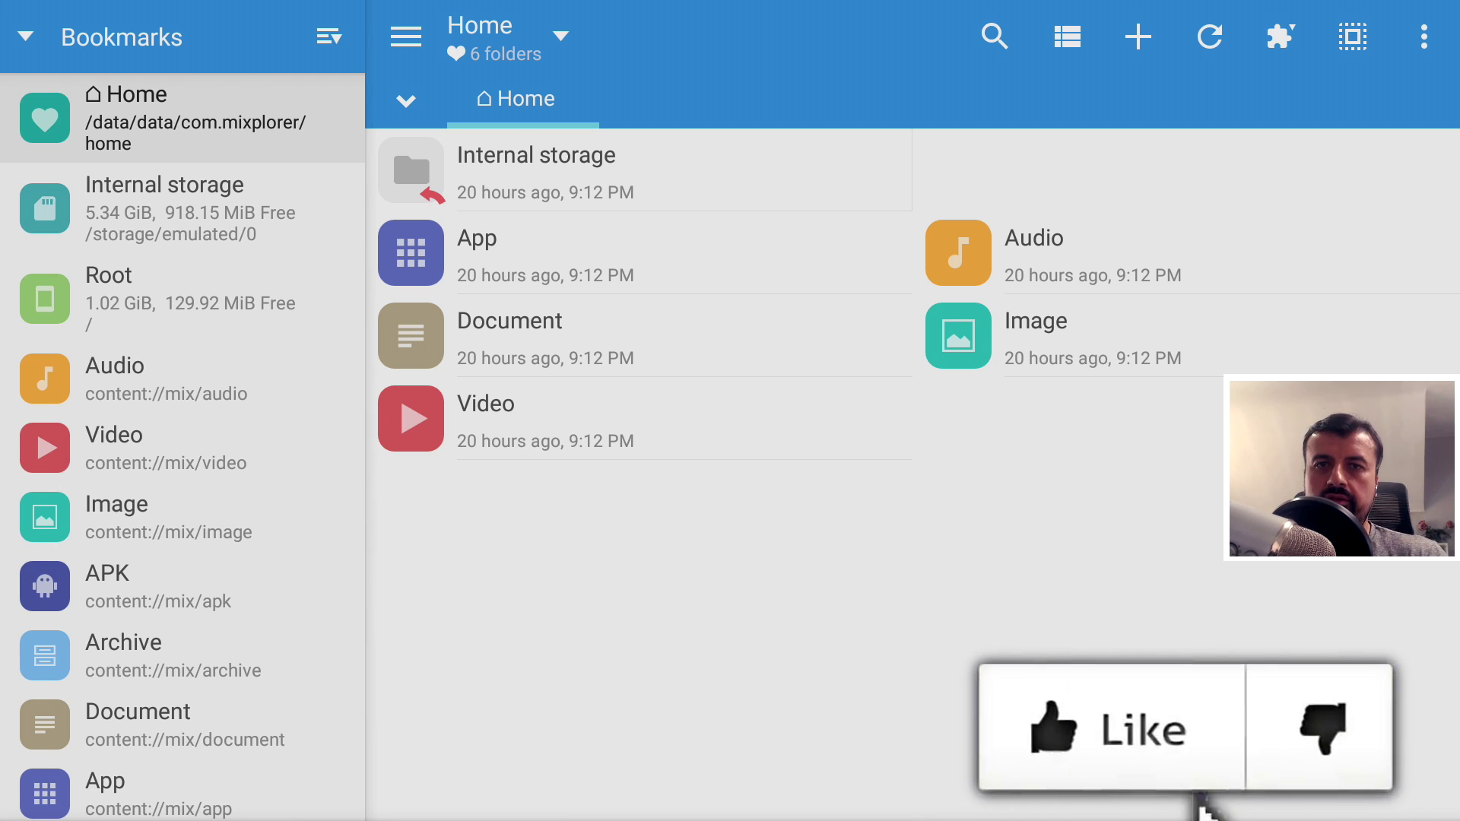
# - Open MiXplorer's App bookmark listing the 249 installed apps as APK files
pyautogui.click(183, 208)
pyautogui.press('Down')
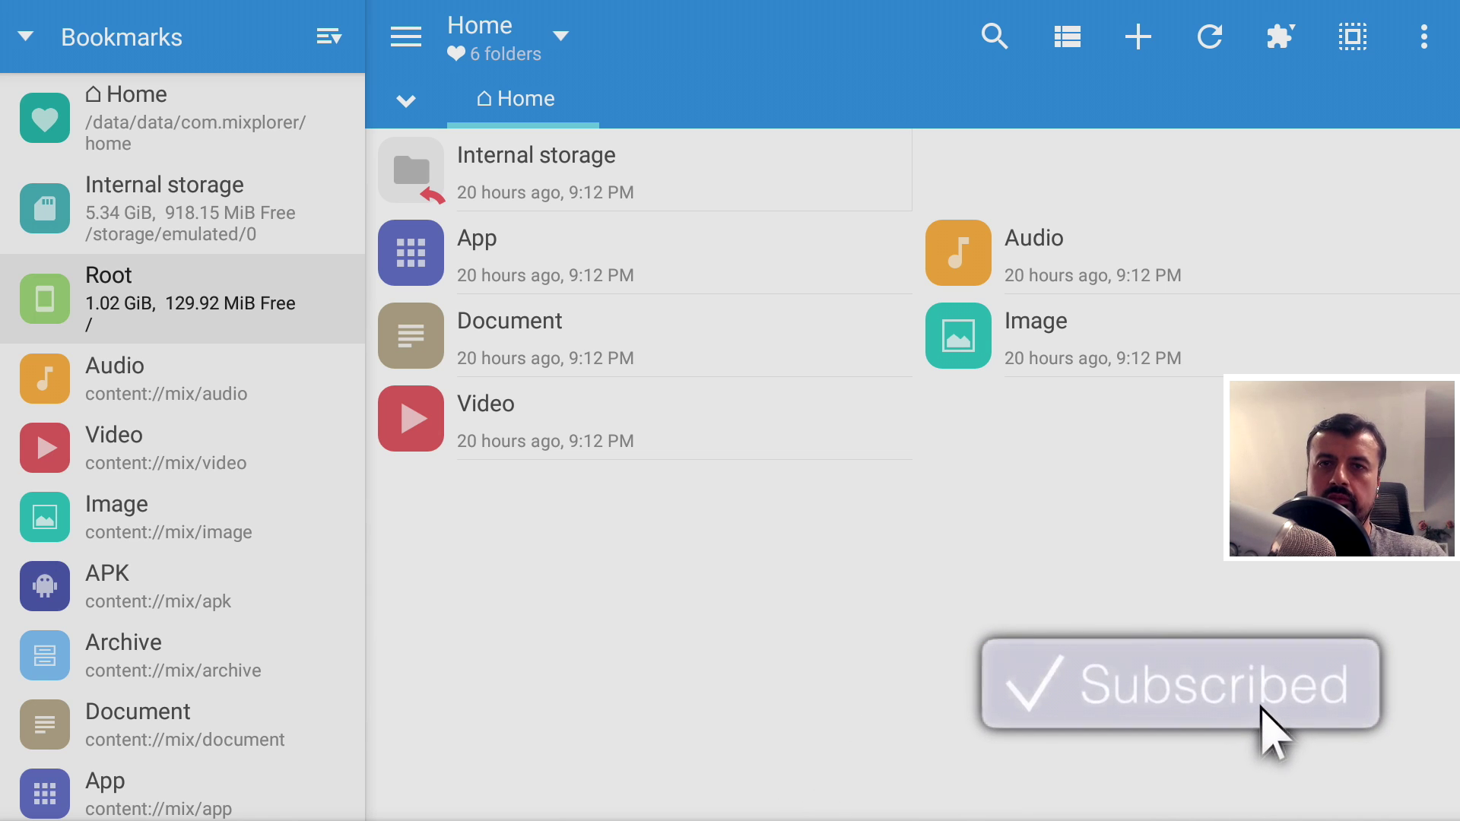
pyautogui.press('Up')
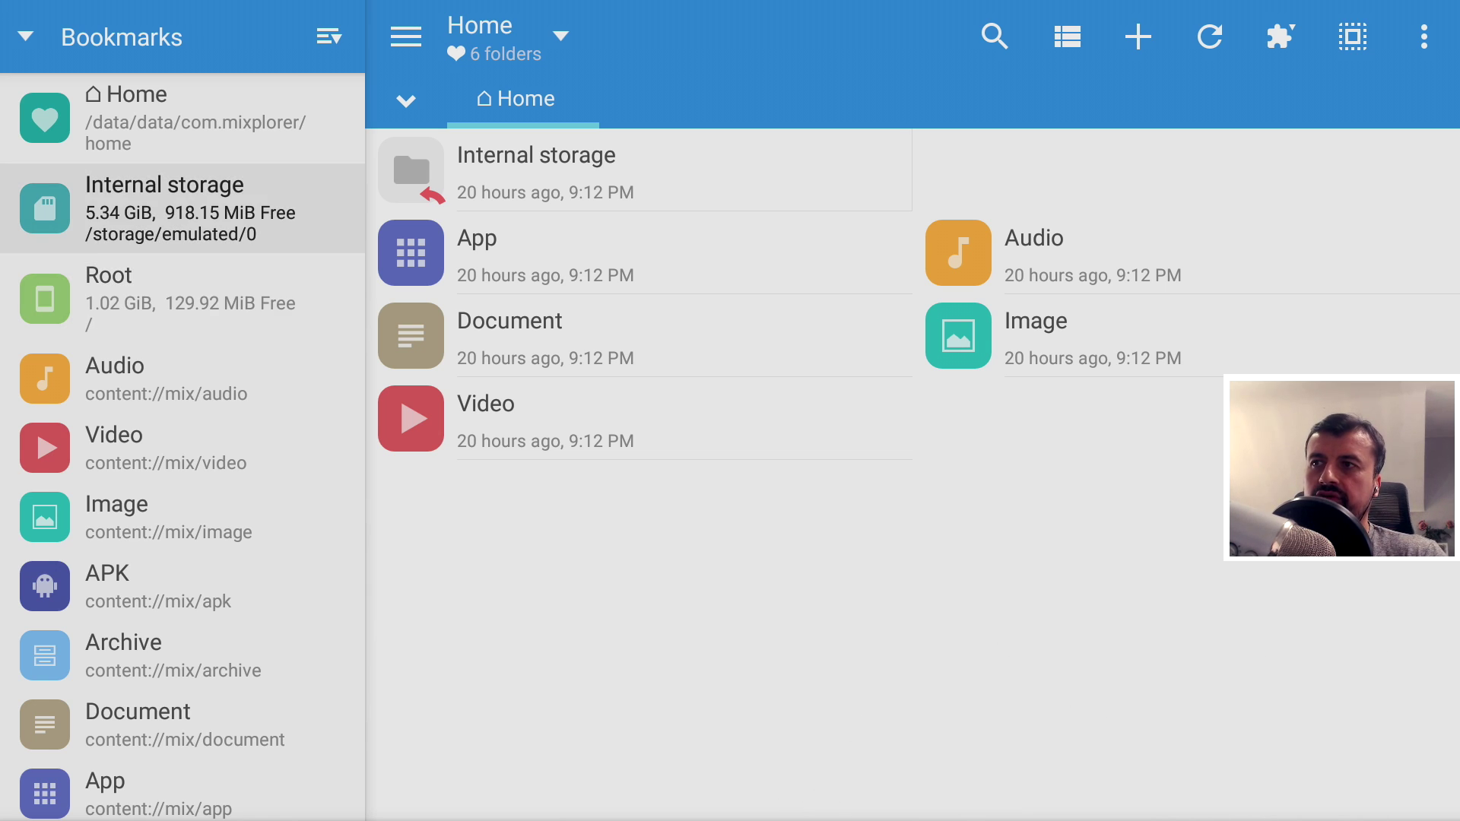
pyautogui.press('Return')
pyautogui.press('Right')
pyautogui.press('Down')
pyautogui.press('Down')
pyautogui.press('Down')
pyautogui.press('Down')
pyautogui.press('Down')
pyautogui.press('Down')
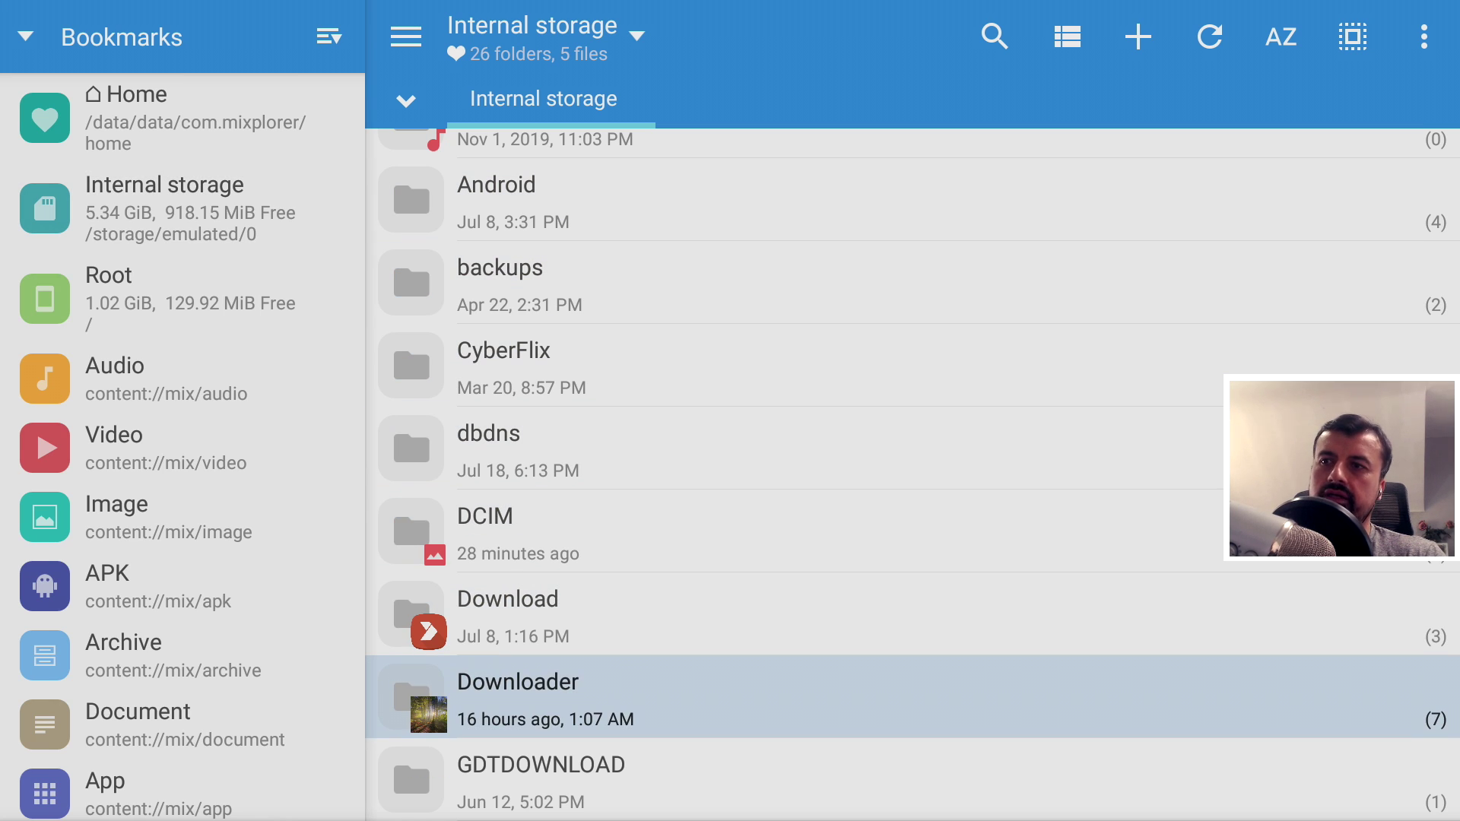
pyautogui.press('Down')
pyautogui.press('Down')
pyautogui.press('Down')
pyautogui.press('Down')
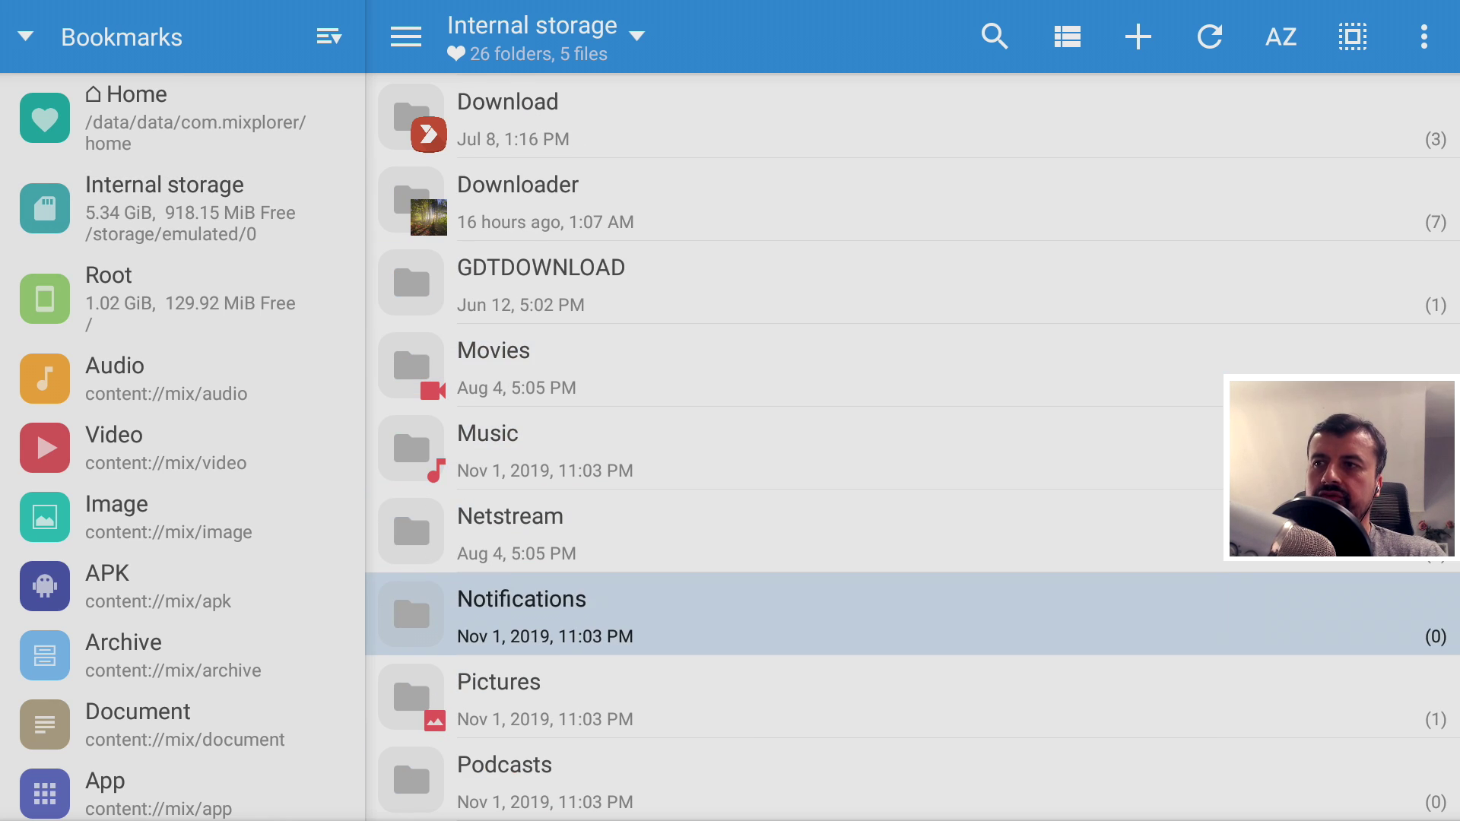
pyautogui.press('Left')
pyautogui.press('Down')
pyautogui.press('Down')
pyautogui.press('Down')
pyautogui.press('Down')
pyautogui.press('Down')
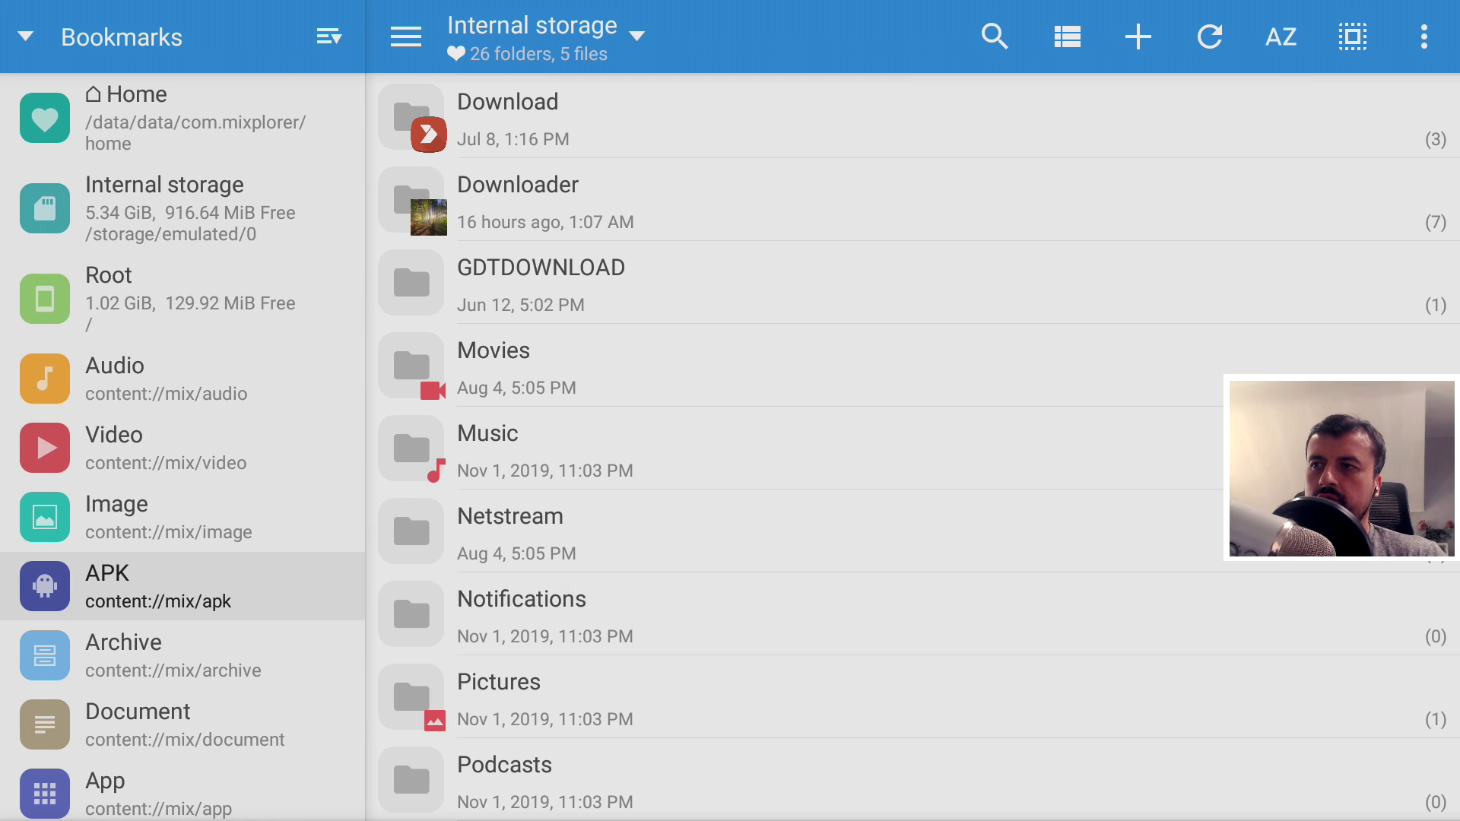
pyautogui.press('Down')
pyautogui.press('Down')
pyautogui.press('Down')
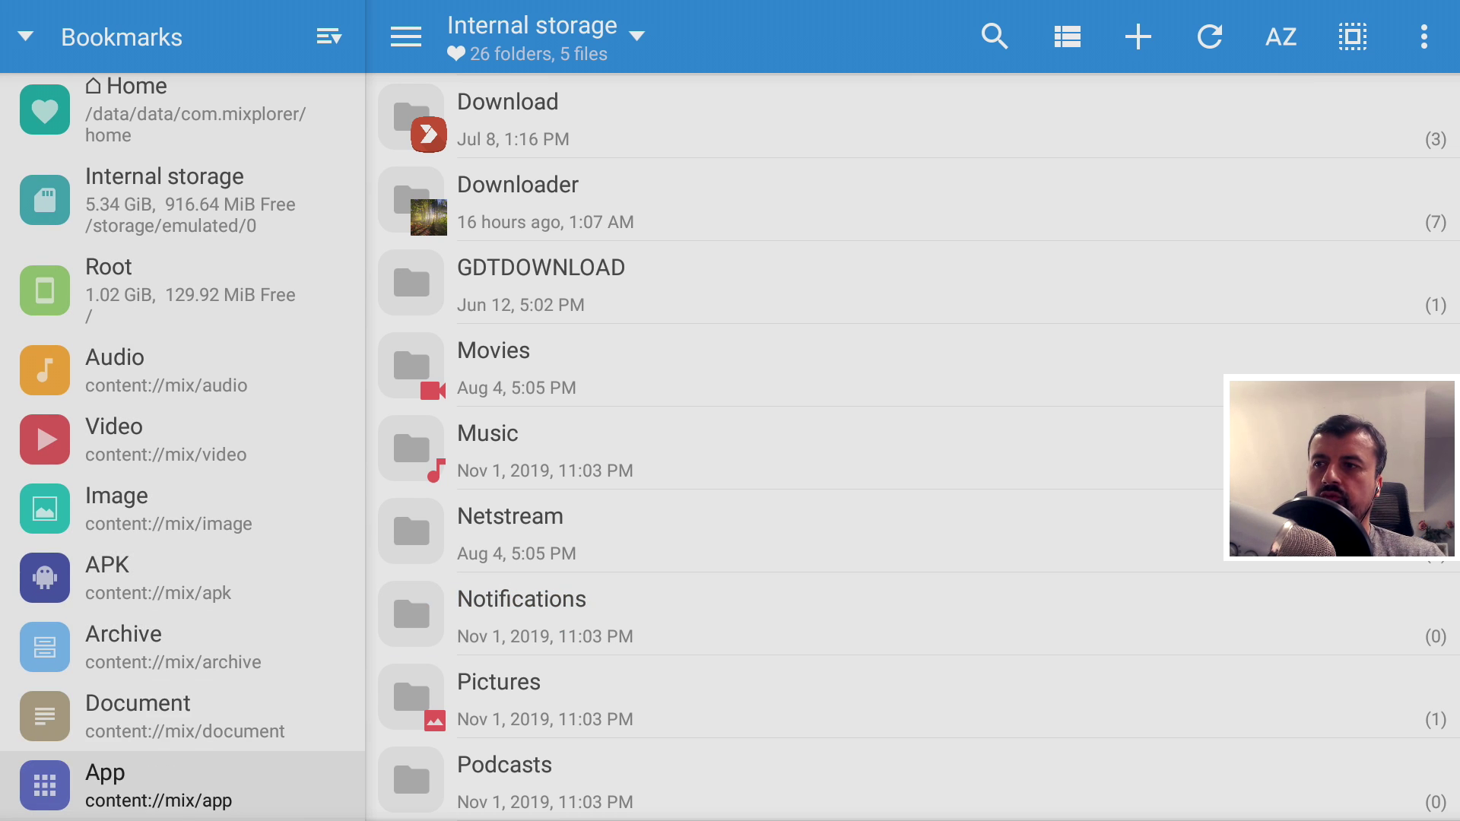
pyautogui.press('Return')
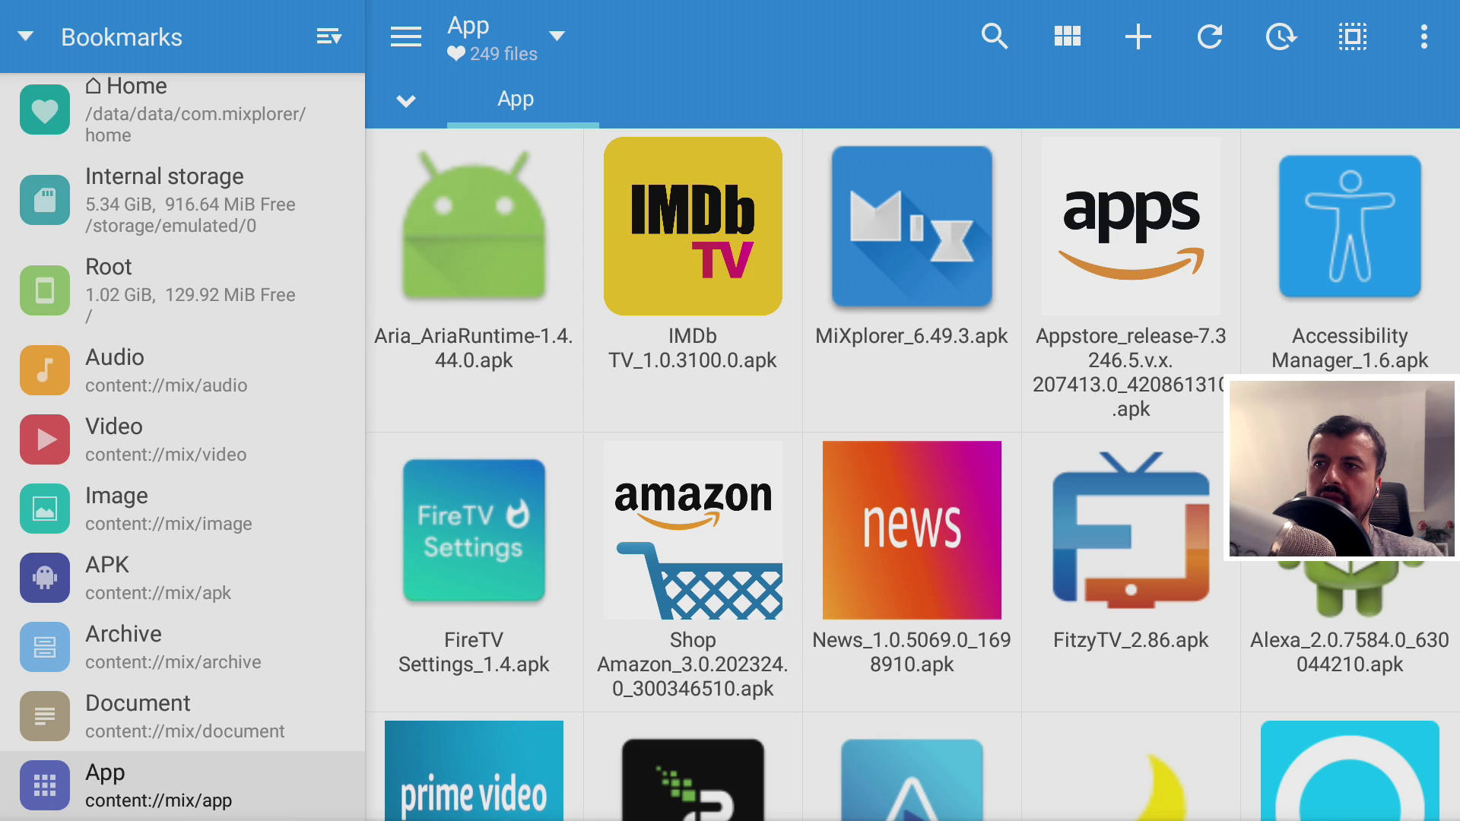
# - Browse the APK grid past Prime Video, IPVanish, Silk Browser, Red Bull TV and Downloader
pyautogui.press('Right')
pyautogui.press('Right')
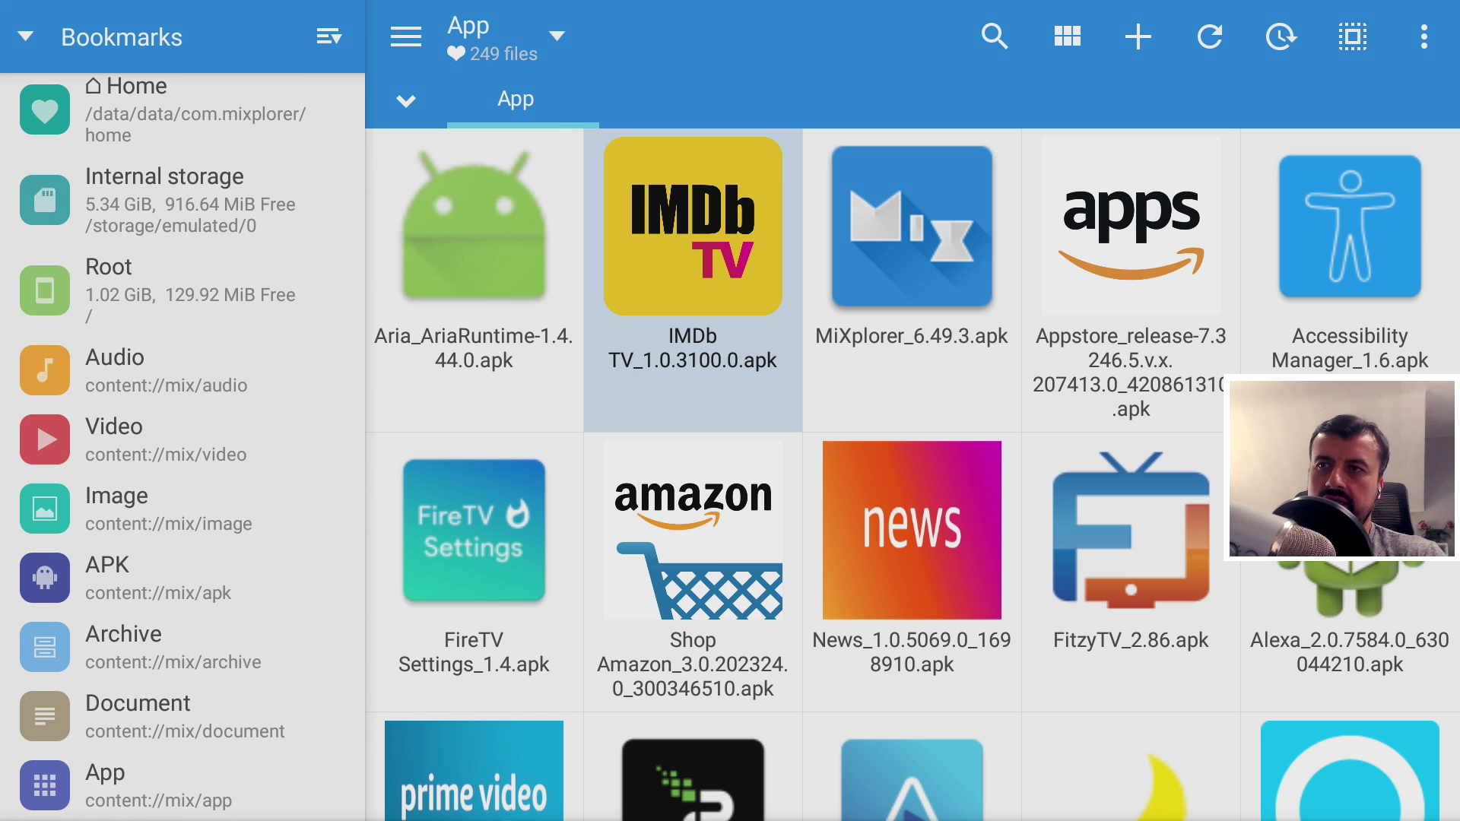
pyautogui.press('Down')
pyautogui.press('Down')
pyautogui.press('Down')
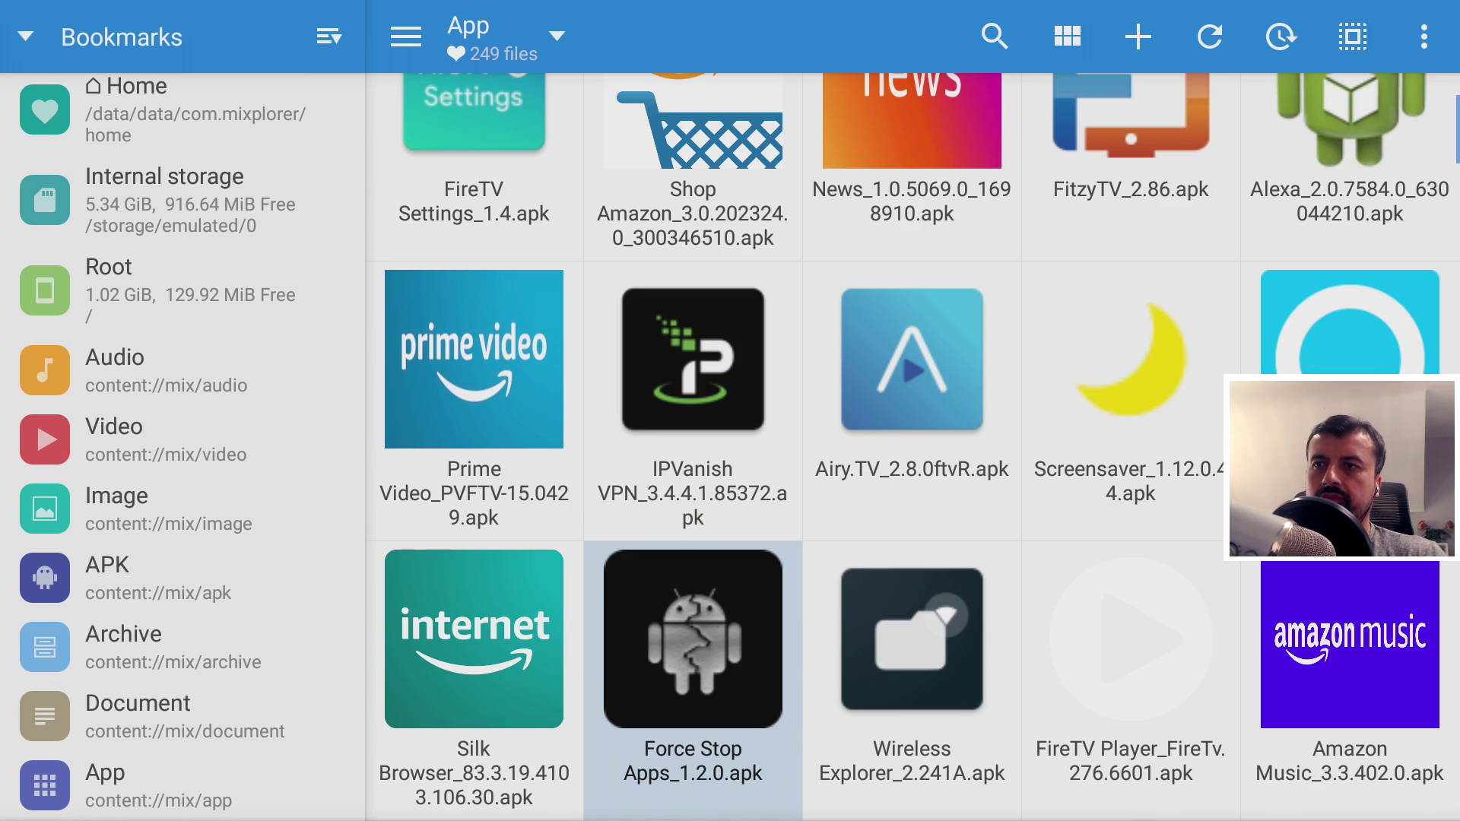
pyautogui.press('Up')
pyautogui.press('Left')
pyautogui.press('Right')
pyautogui.press('Right')
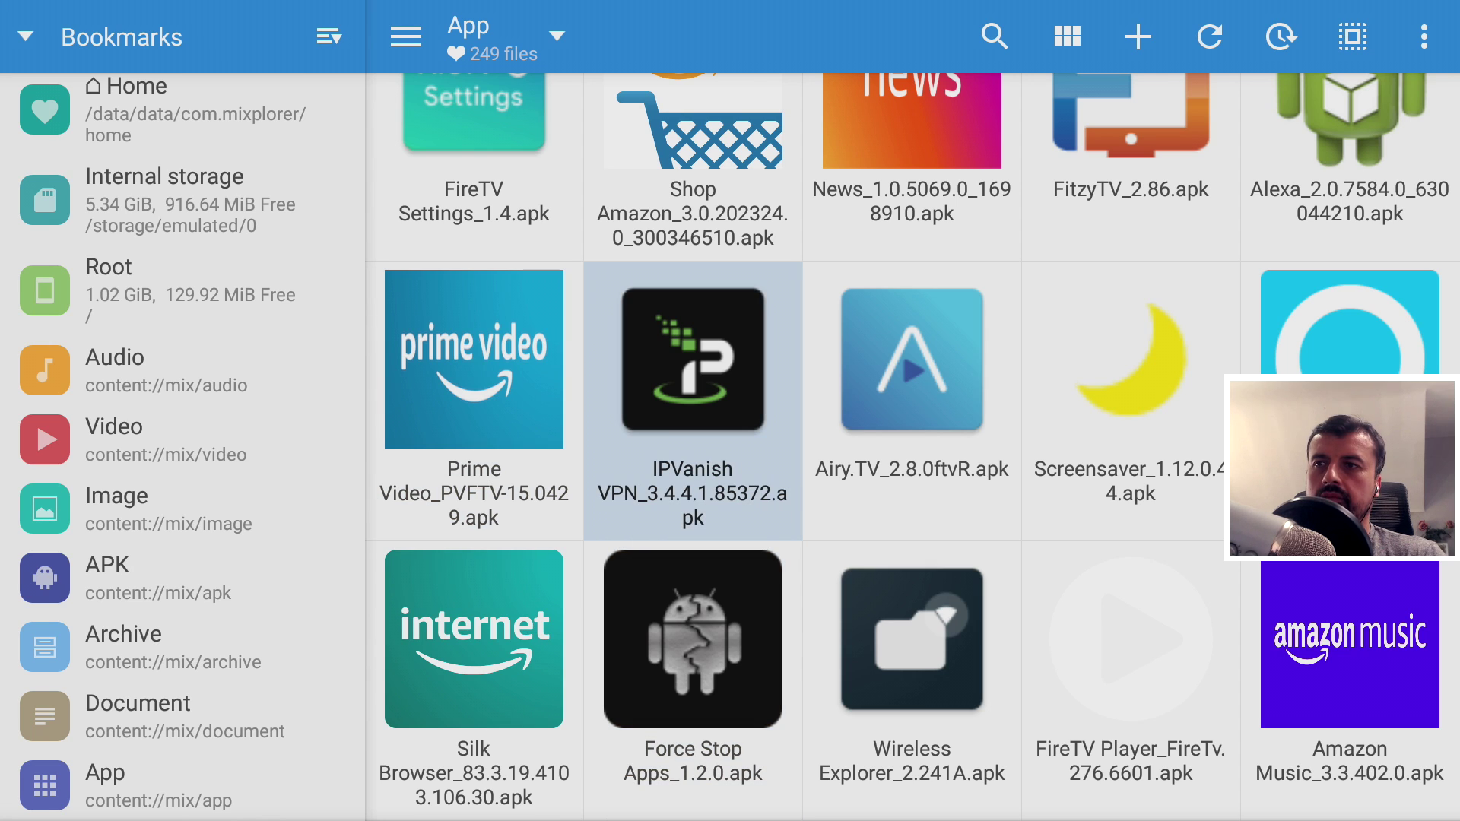
pyautogui.press('Left')
pyautogui.press('Left')
pyautogui.press('Down')
pyautogui.press('Down')
pyautogui.press('Down')
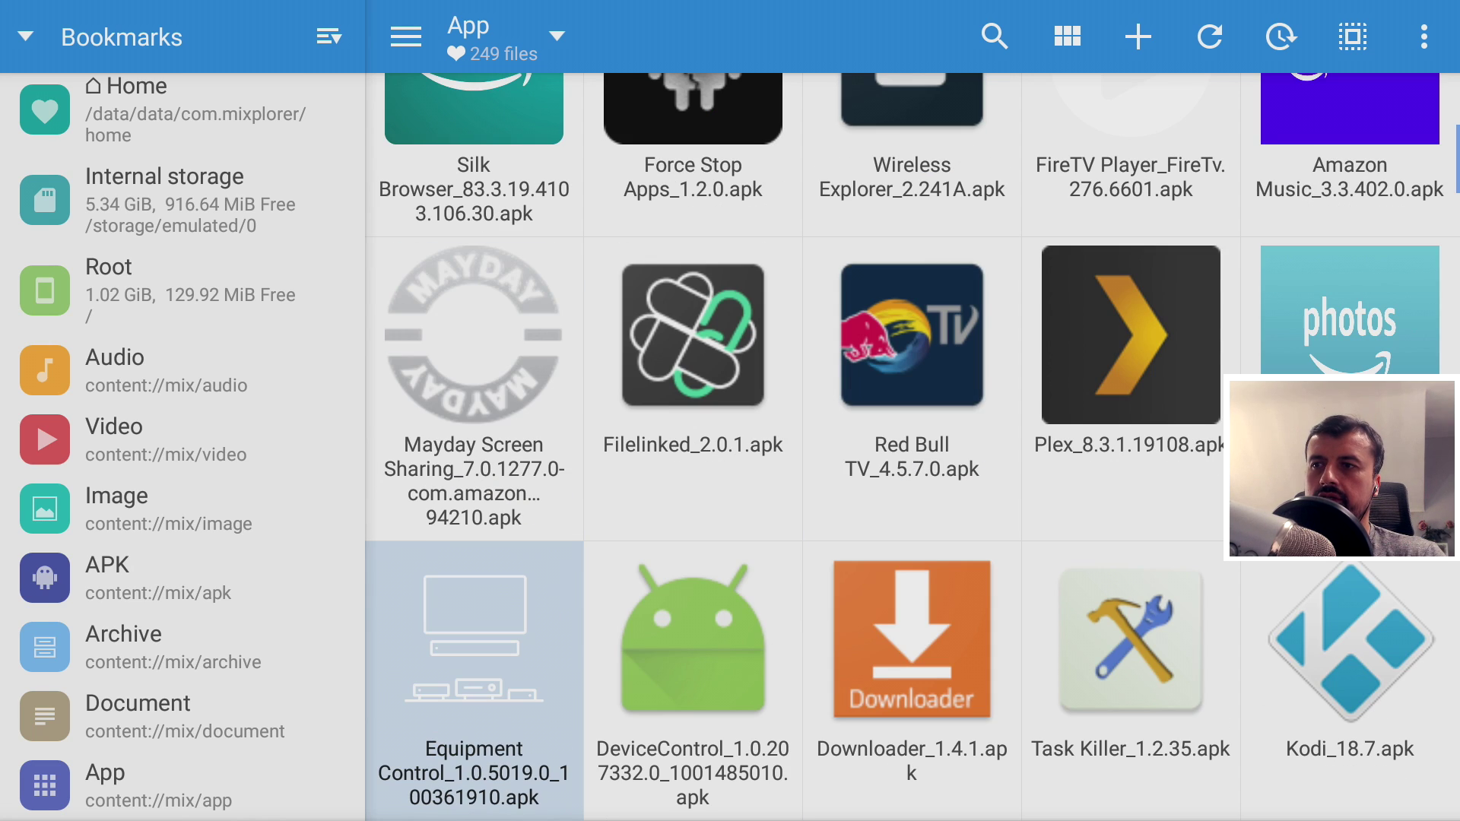
pyautogui.press('Up')
pyautogui.press('Right')
pyautogui.press('Right')
pyautogui.press('Down')
pyautogui.press('Right')
pyautogui.press('Down')
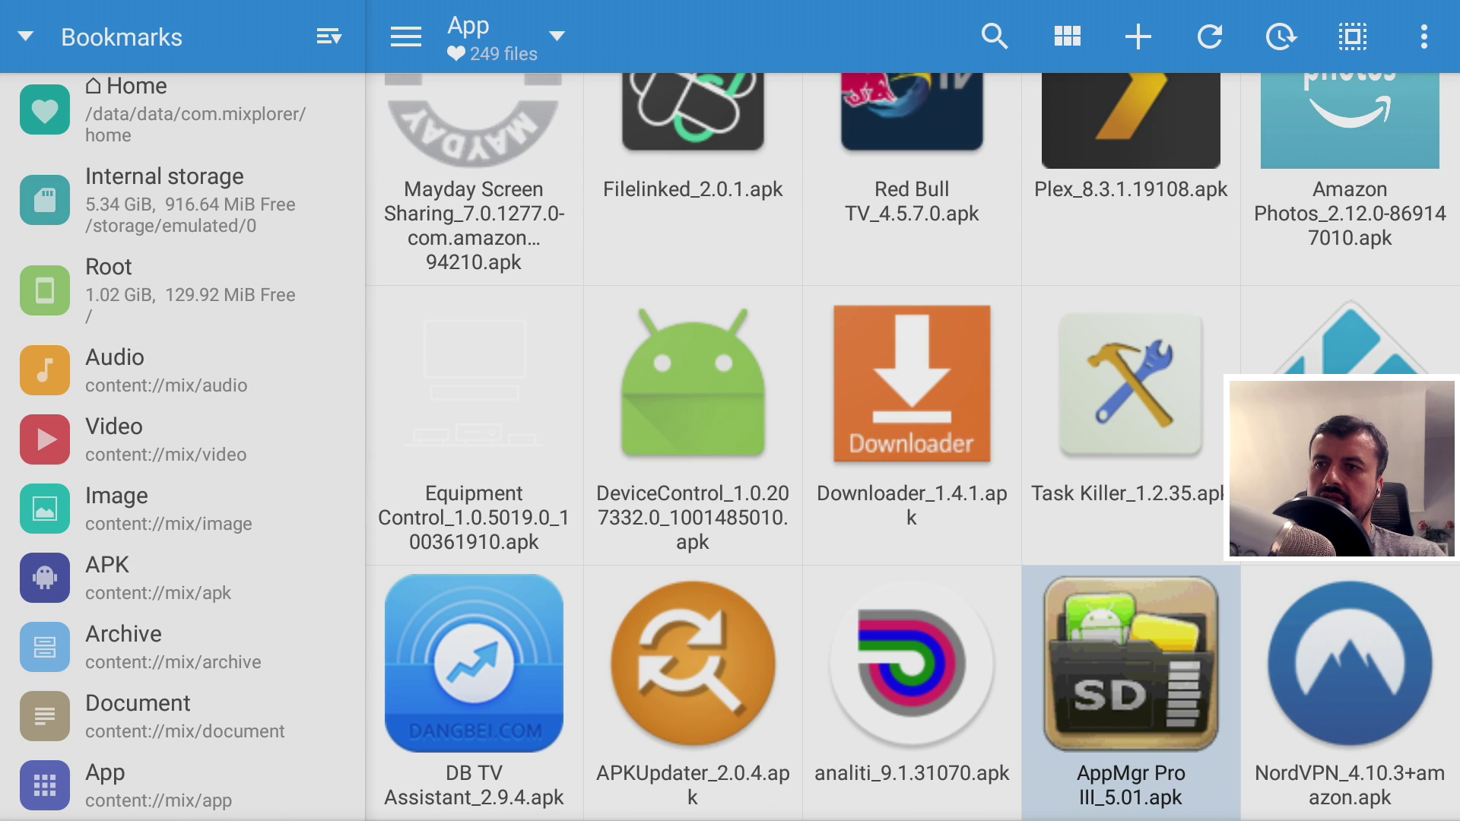
pyautogui.press('Left')
pyautogui.press('Left')
pyautogui.press('Down')
pyautogui.press('Down')
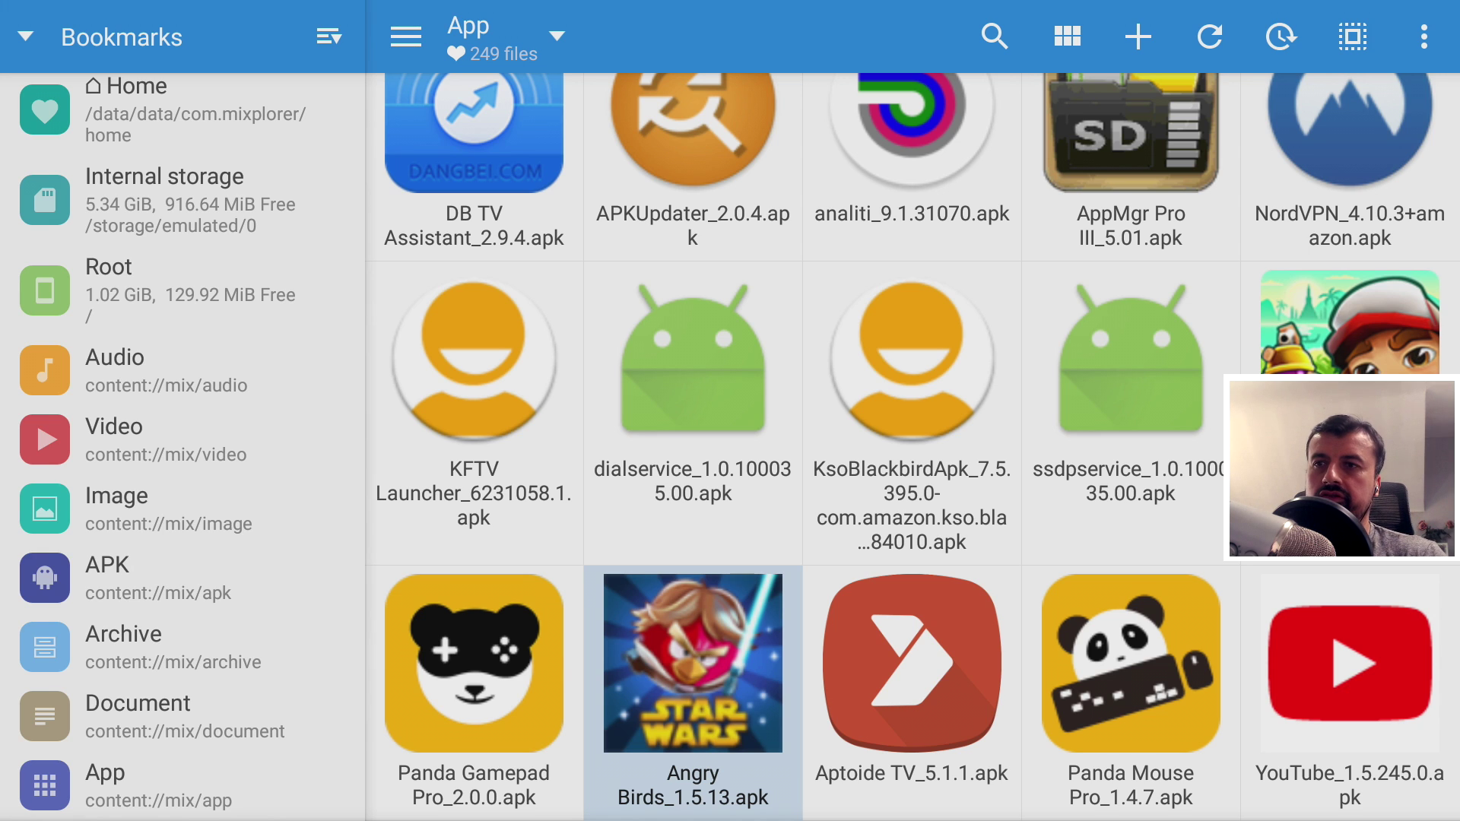
pyautogui.press('Down')
pyautogui.press('Down')
# - Return to the top row and mark MiXplorer_6.49.3.apk for backup
pyautogui.press('Up')
pyautogui.press('Up')
pyautogui.press('Up')
pyautogui.press('Up')
pyautogui.press('Up')
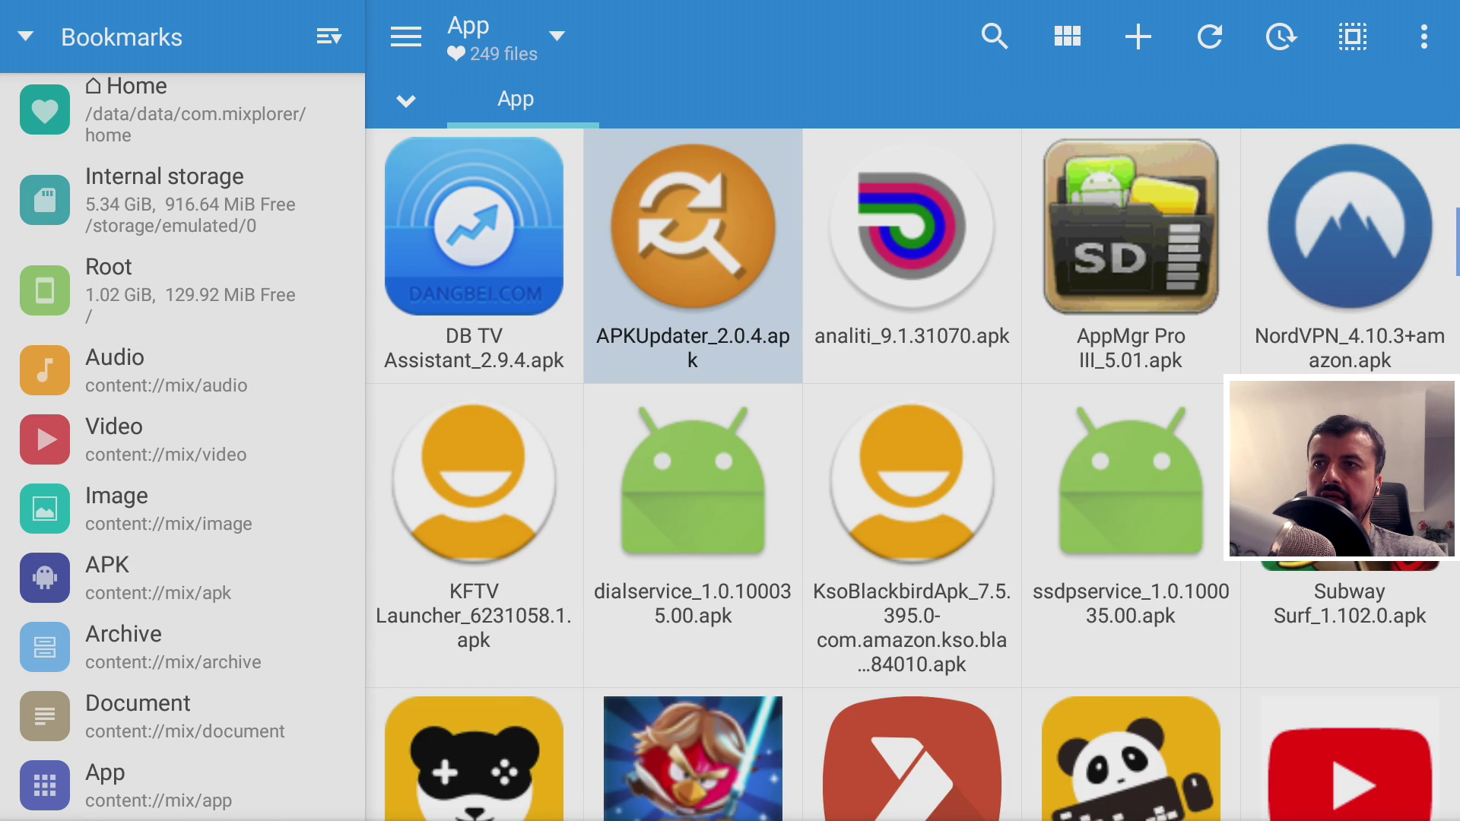
pyautogui.press('Up')
pyautogui.press('Up')
pyautogui.press('Down')
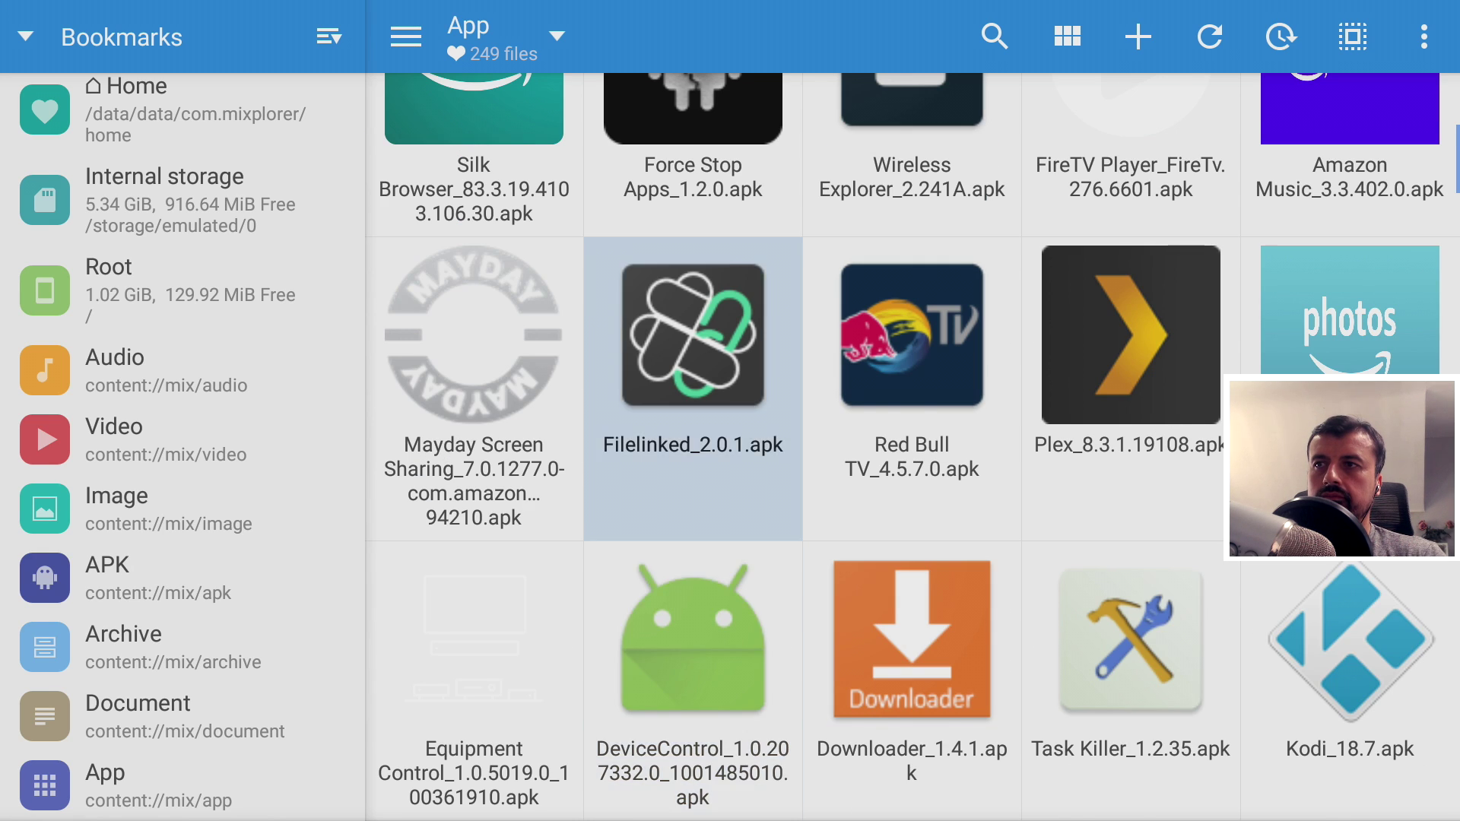
pyautogui.press('Up')
pyautogui.press('Up')
pyautogui.press('Up')
pyautogui.press('Up')
pyautogui.press('Down')
pyautogui.press('Up')
pyautogui.press('Right')
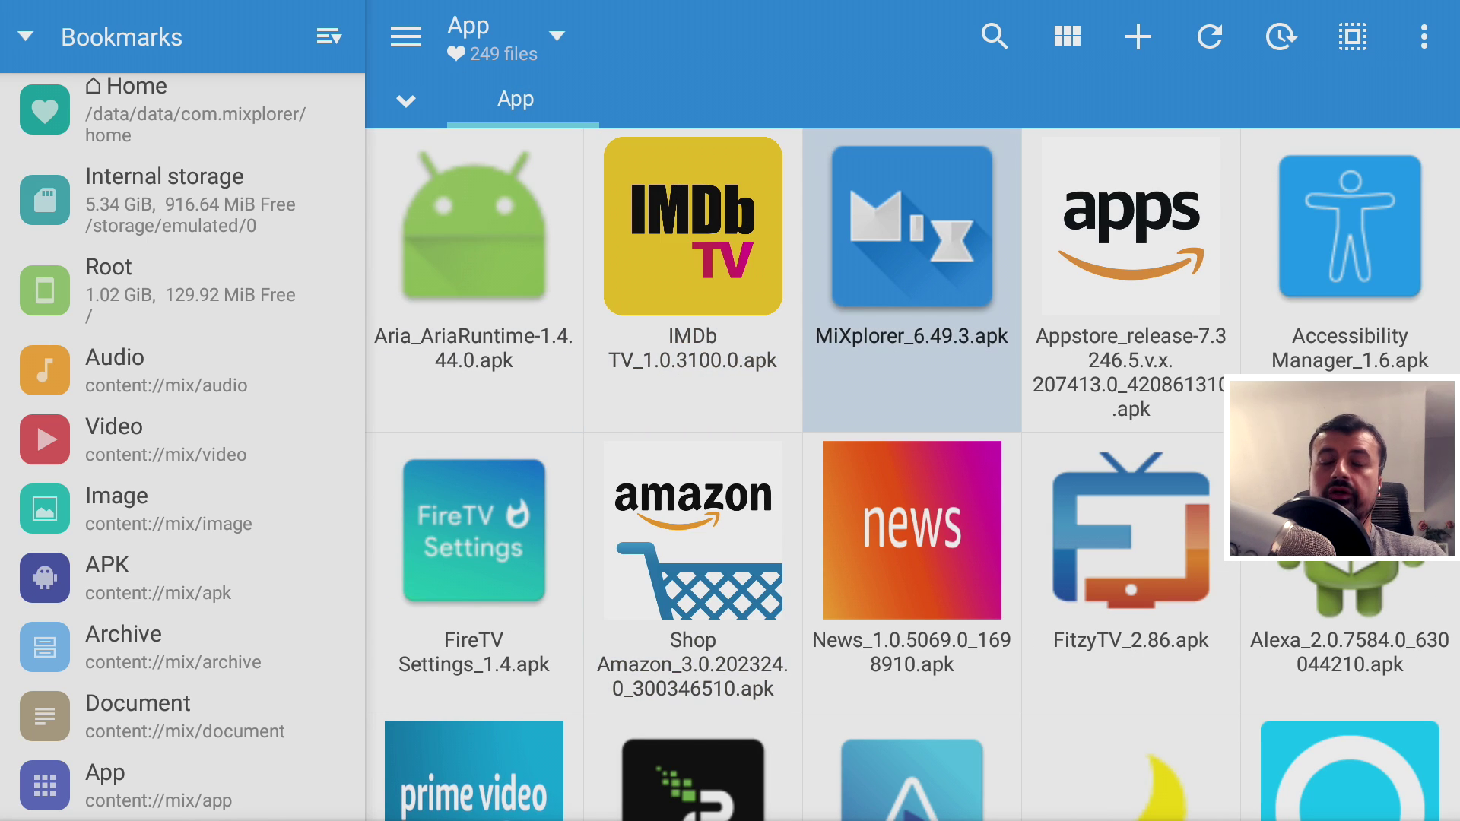
pyautogui.press('Down')
pyautogui.press('Up')
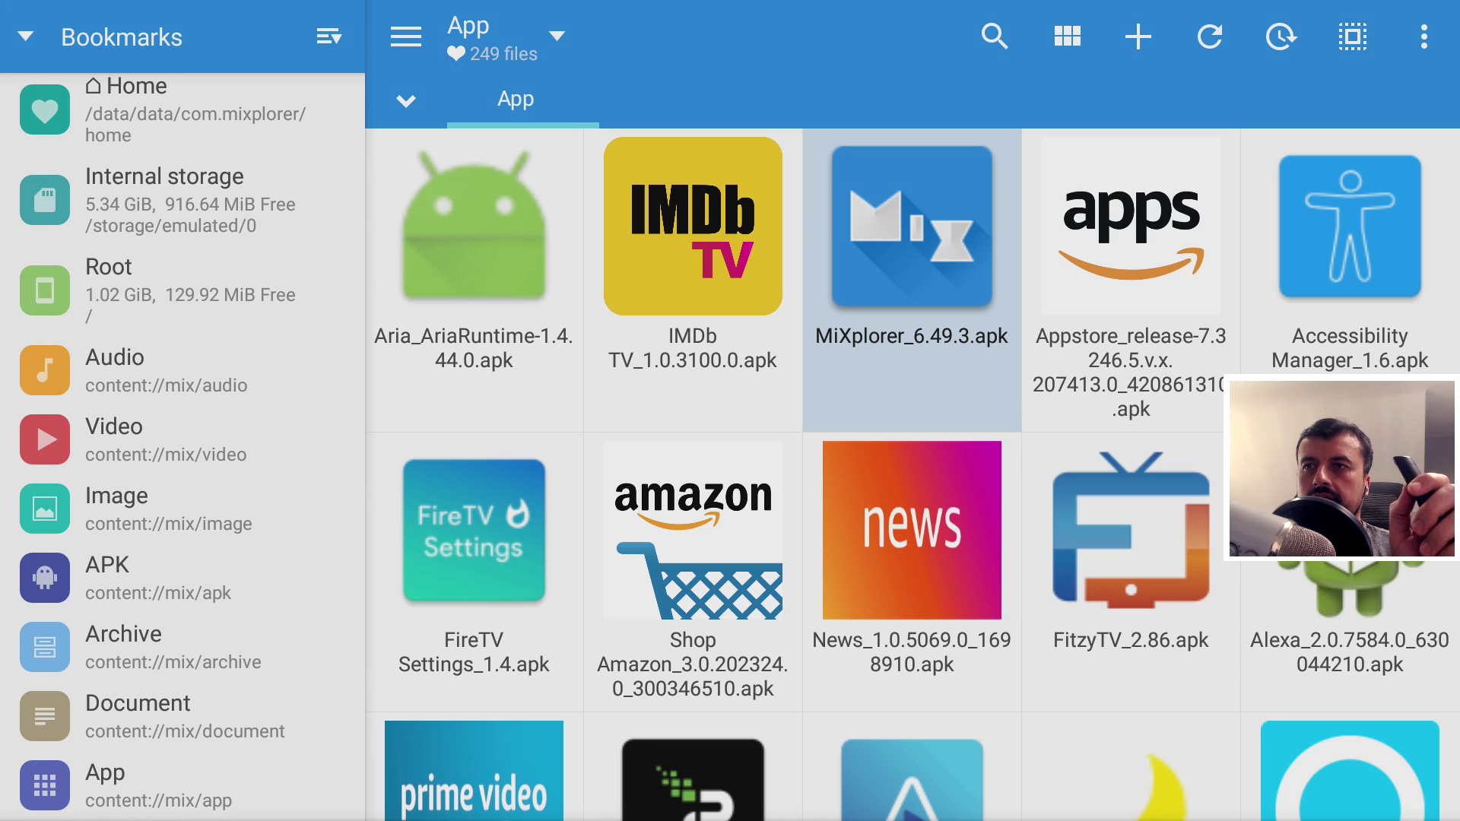
pyautogui.press('Return')
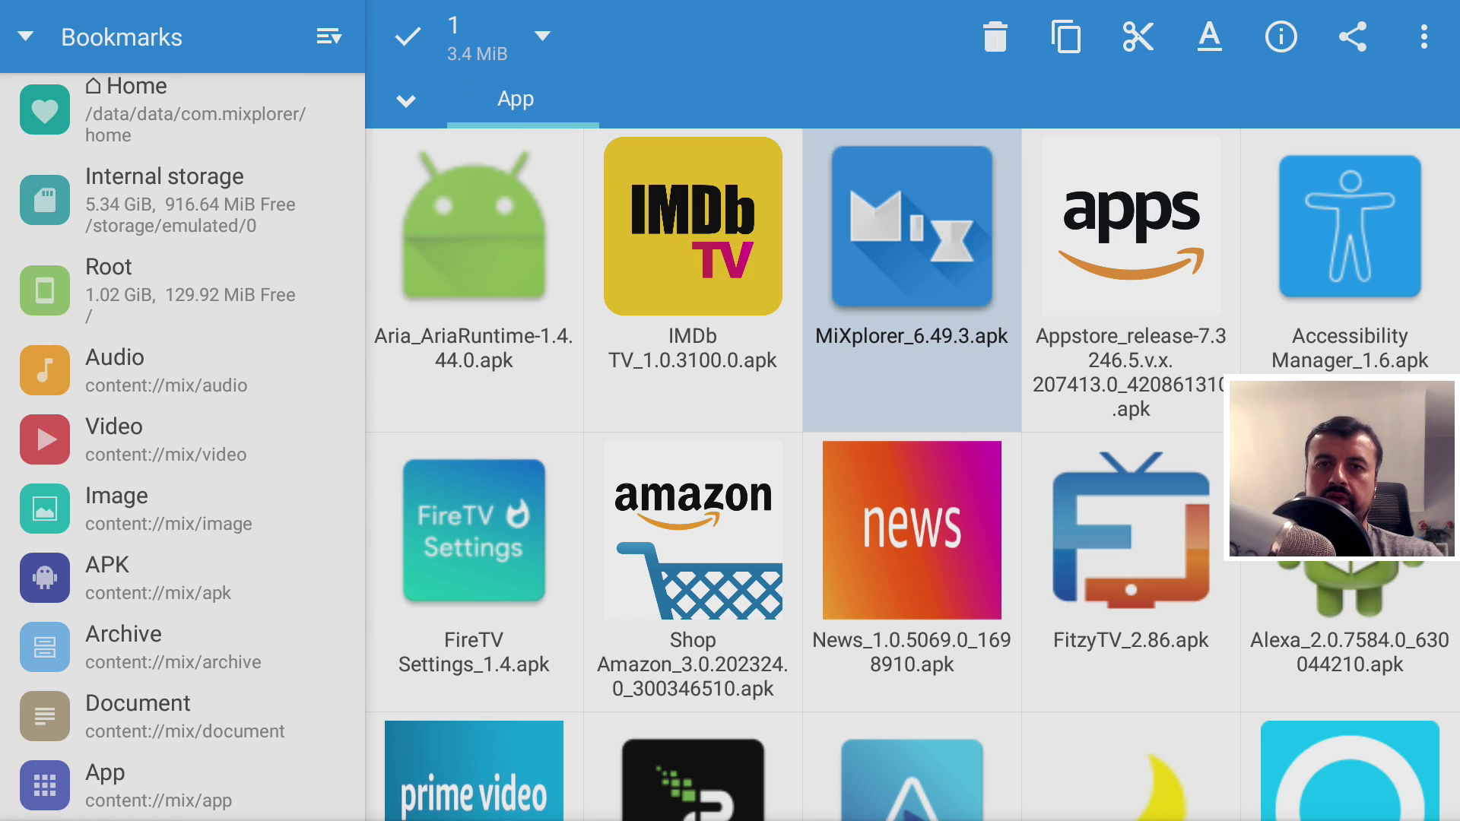
# - Add FitzyTV_2.86.apk, IPVanish VPN and Airy.TV to the selection
pyautogui.press('Down')
pyautogui.press('Right')
pyautogui.press('Left')
pyautogui.press('Right')
pyautogui.press('Return')
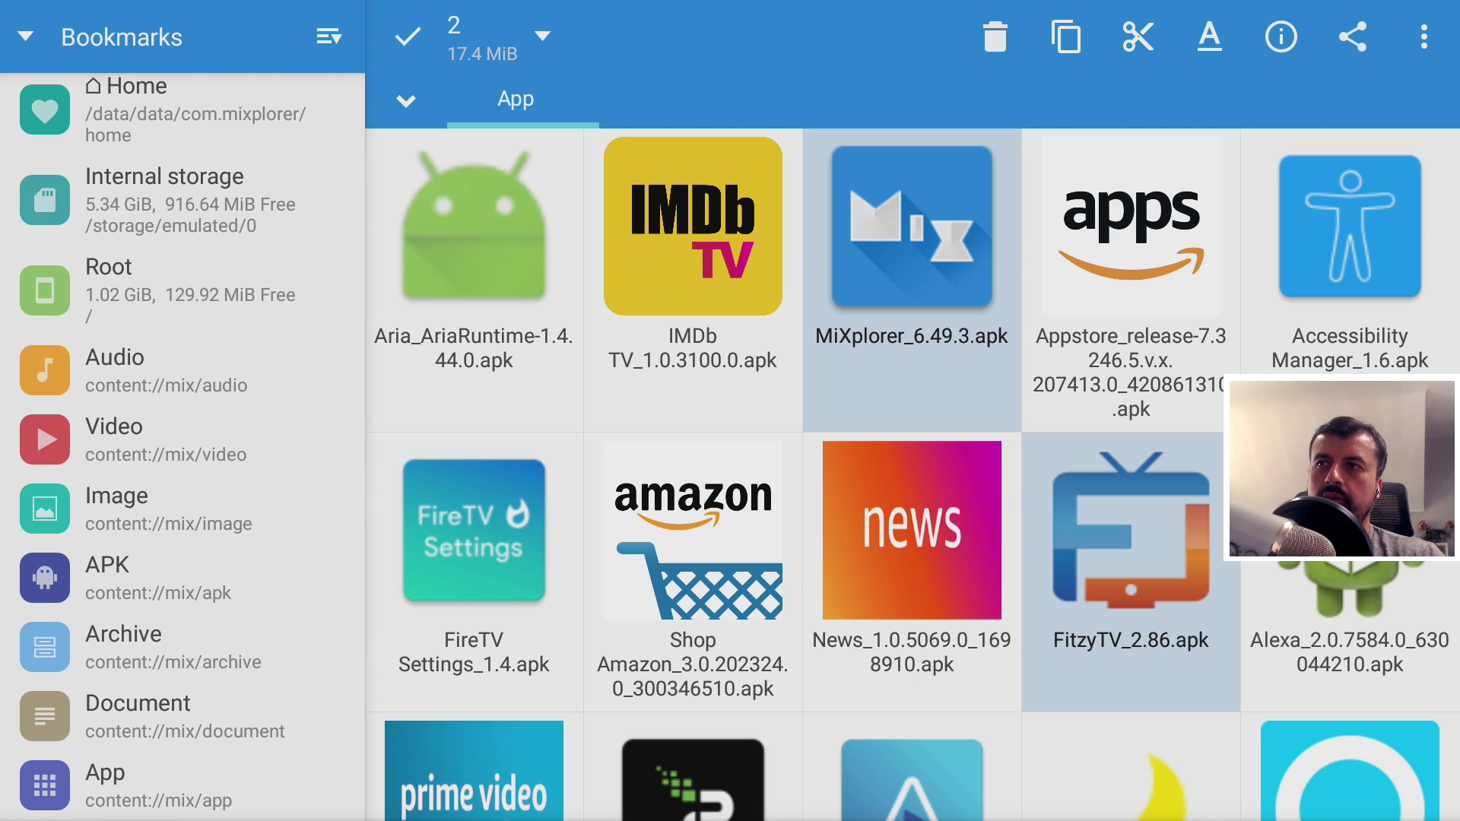
pyautogui.press('Left')
pyautogui.press('Left')
pyautogui.press('Left')
pyautogui.press('Down')
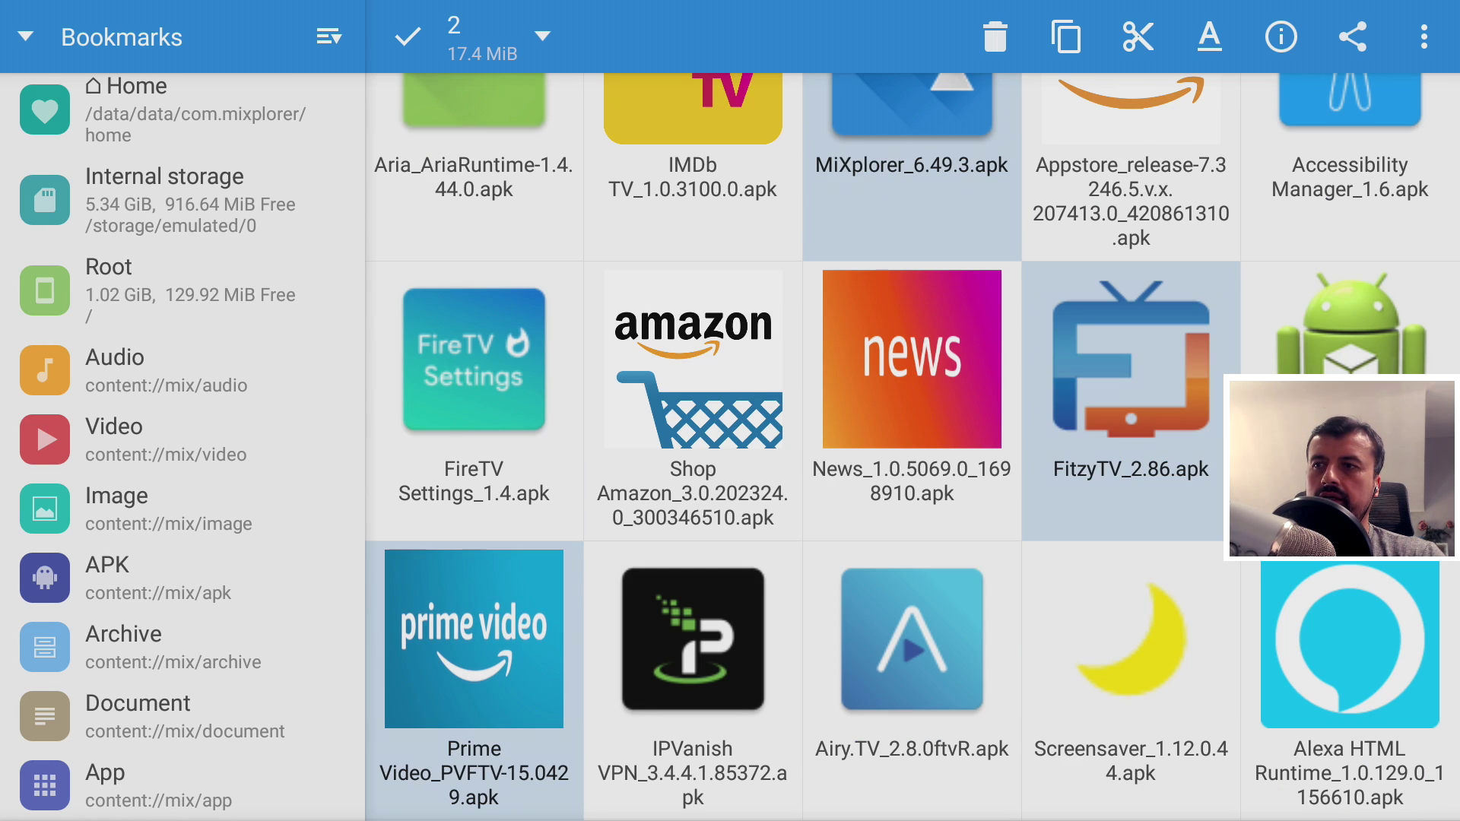
pyautogui.press('Right')
pyautogui.press('Return')
pyautogui.press('Right')
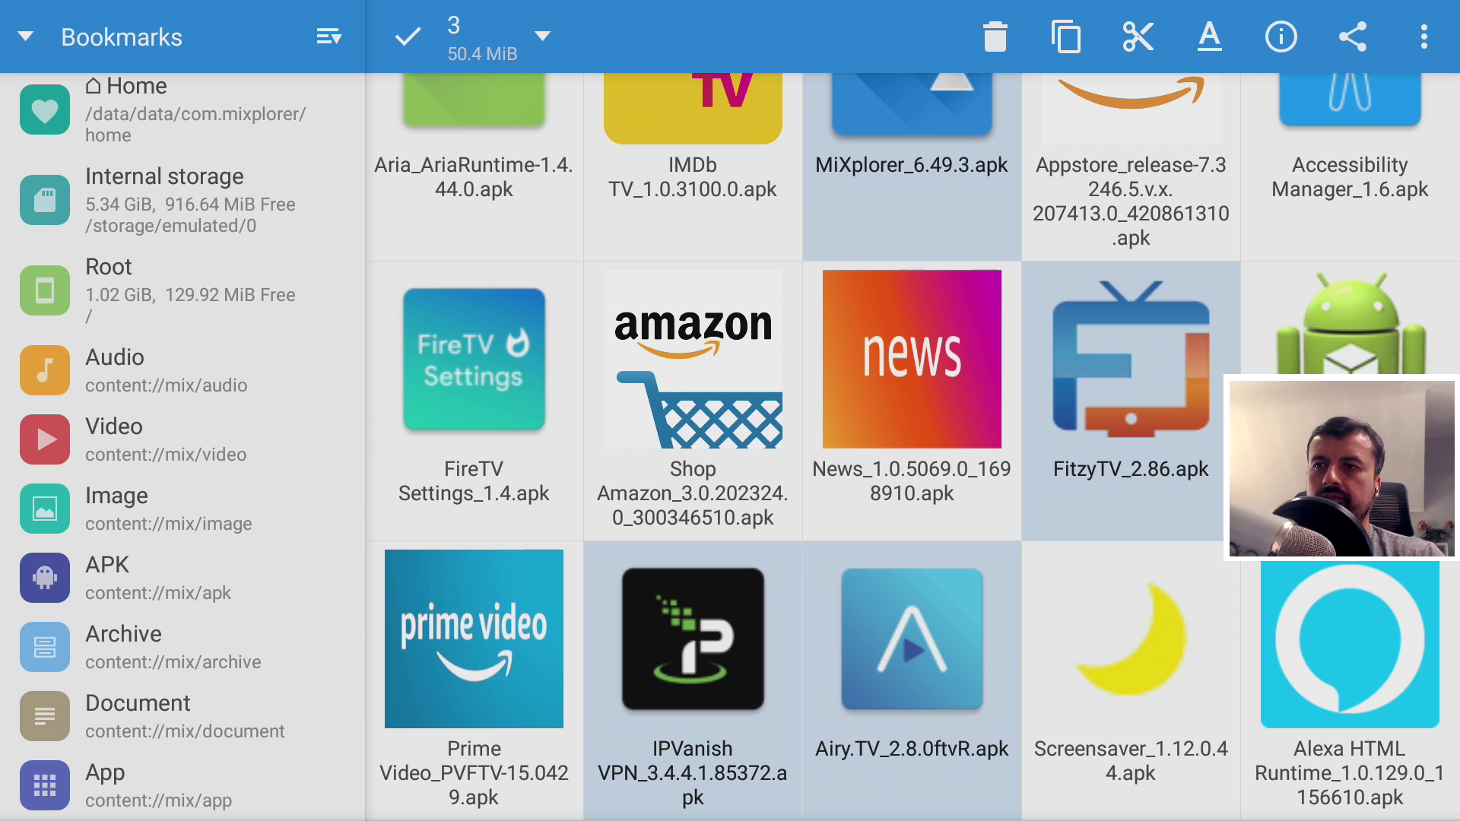
pyautogui.press('Return')
# - Add Filelinked, Red Bull TV and FireOS 6 Debloater to the selection
pyautogui.press('Right')
pyautogui.press('Down')
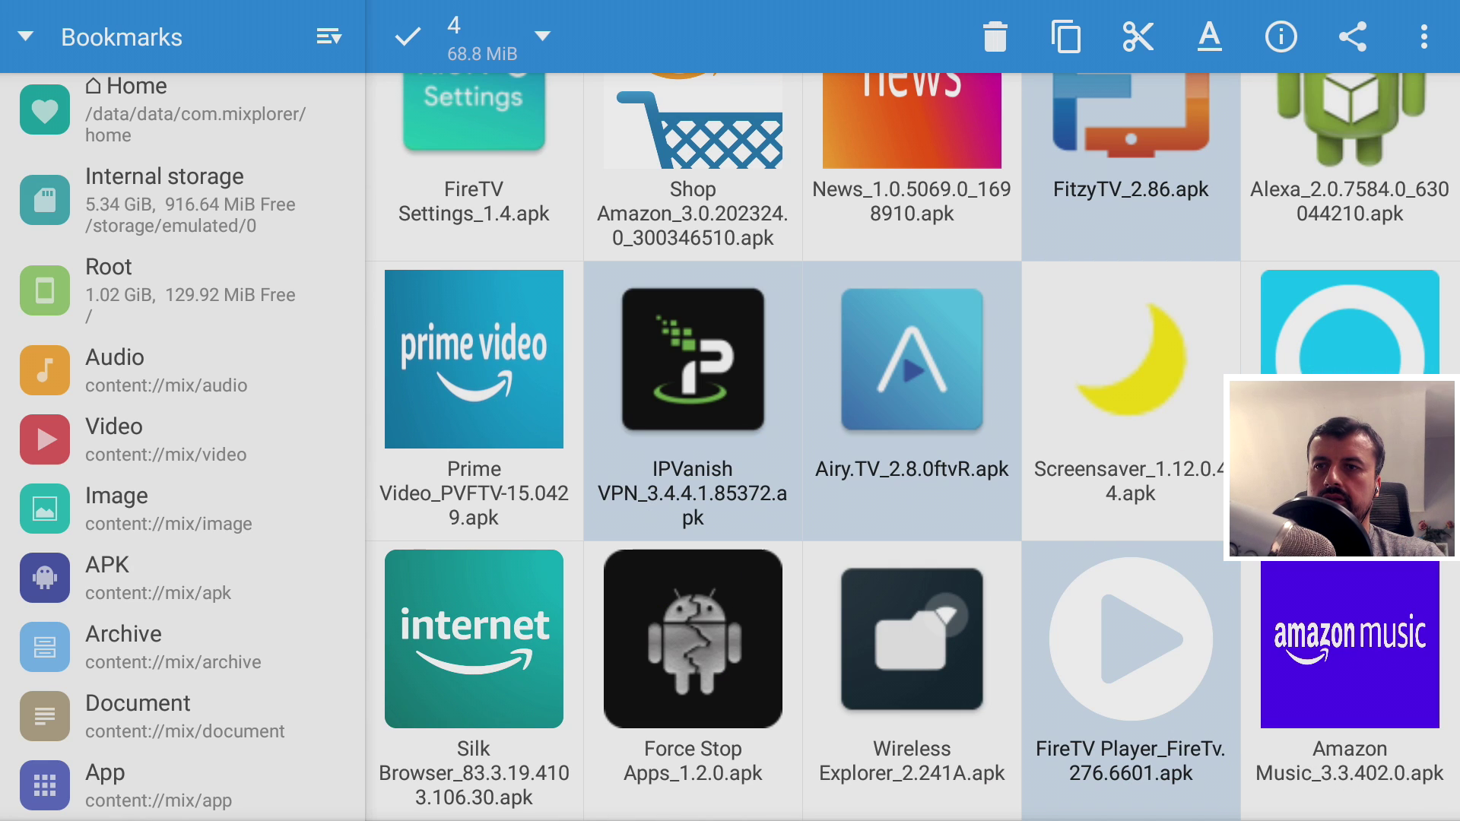
pyautogui.press('Left')
pyautogui.press('Left')
pyautogui.press('Down')
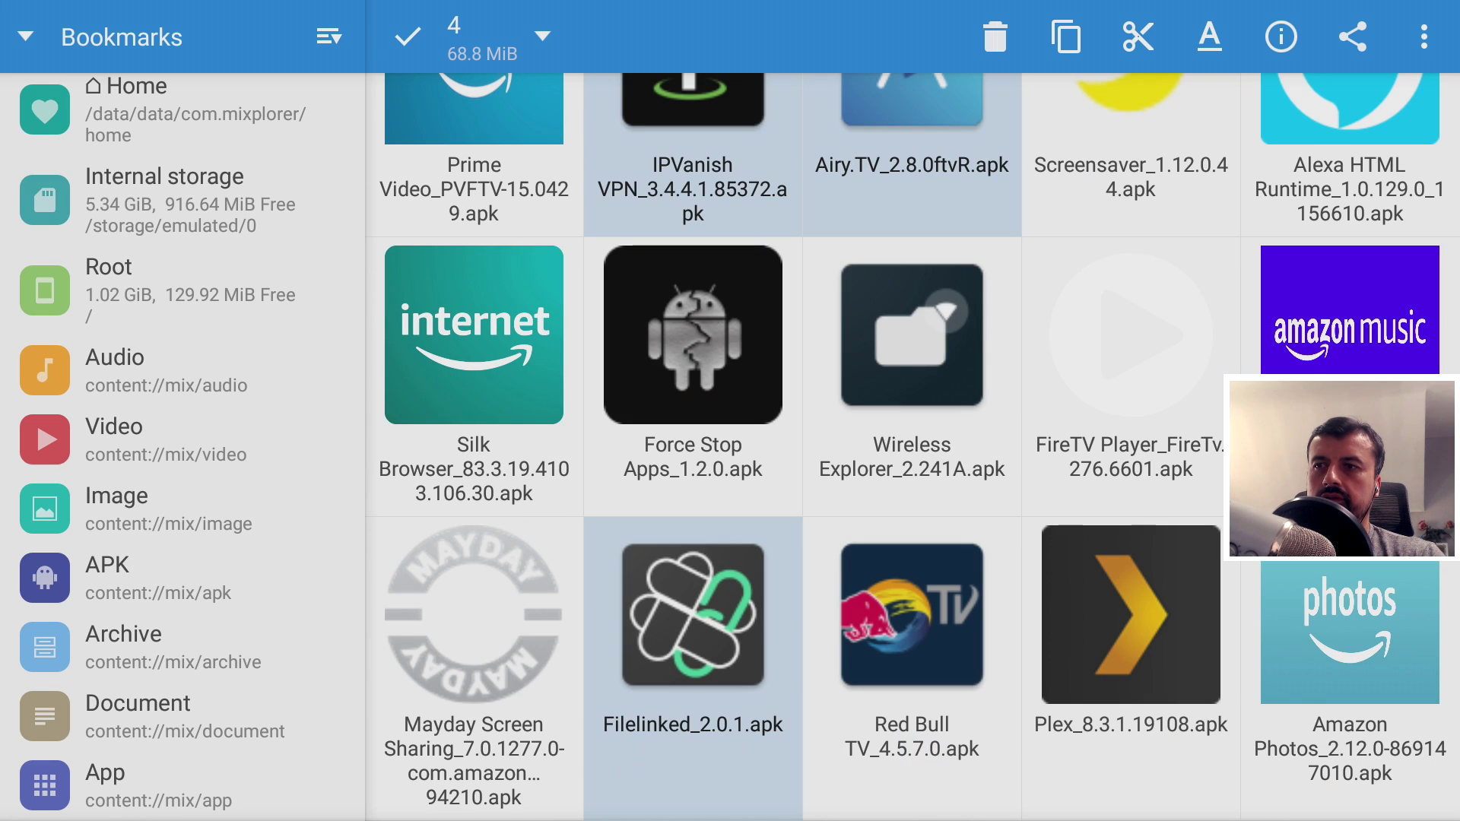
pyautogui.press('Return')
pyautogui.press('Right')
pyautogui.press('Return')
pyautogui.press('Down')
pyautogui.press('Down')
pyautogui.press('Left')
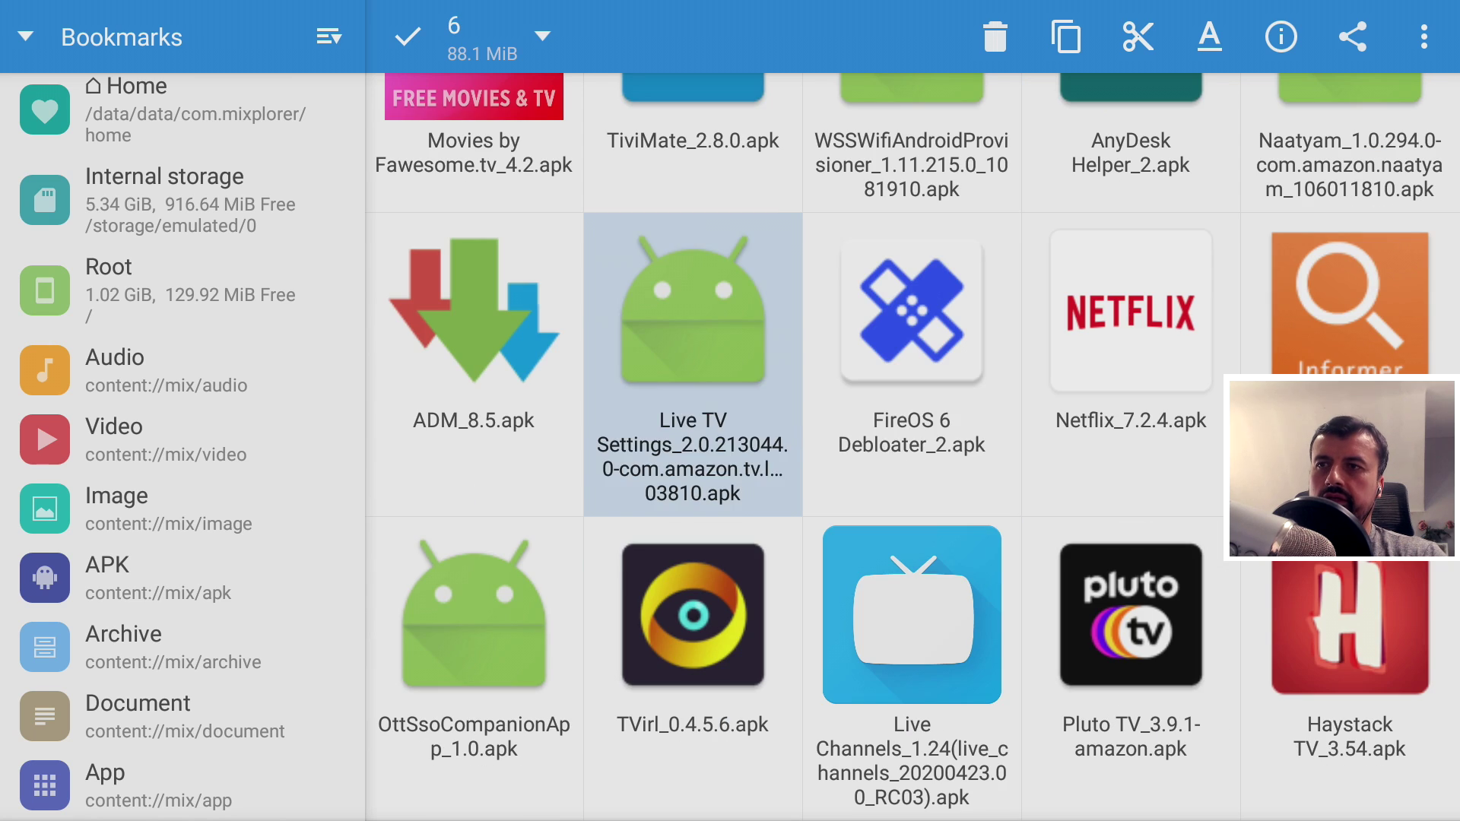
pyautogui.press('Right')
pyautogui.press('Return')
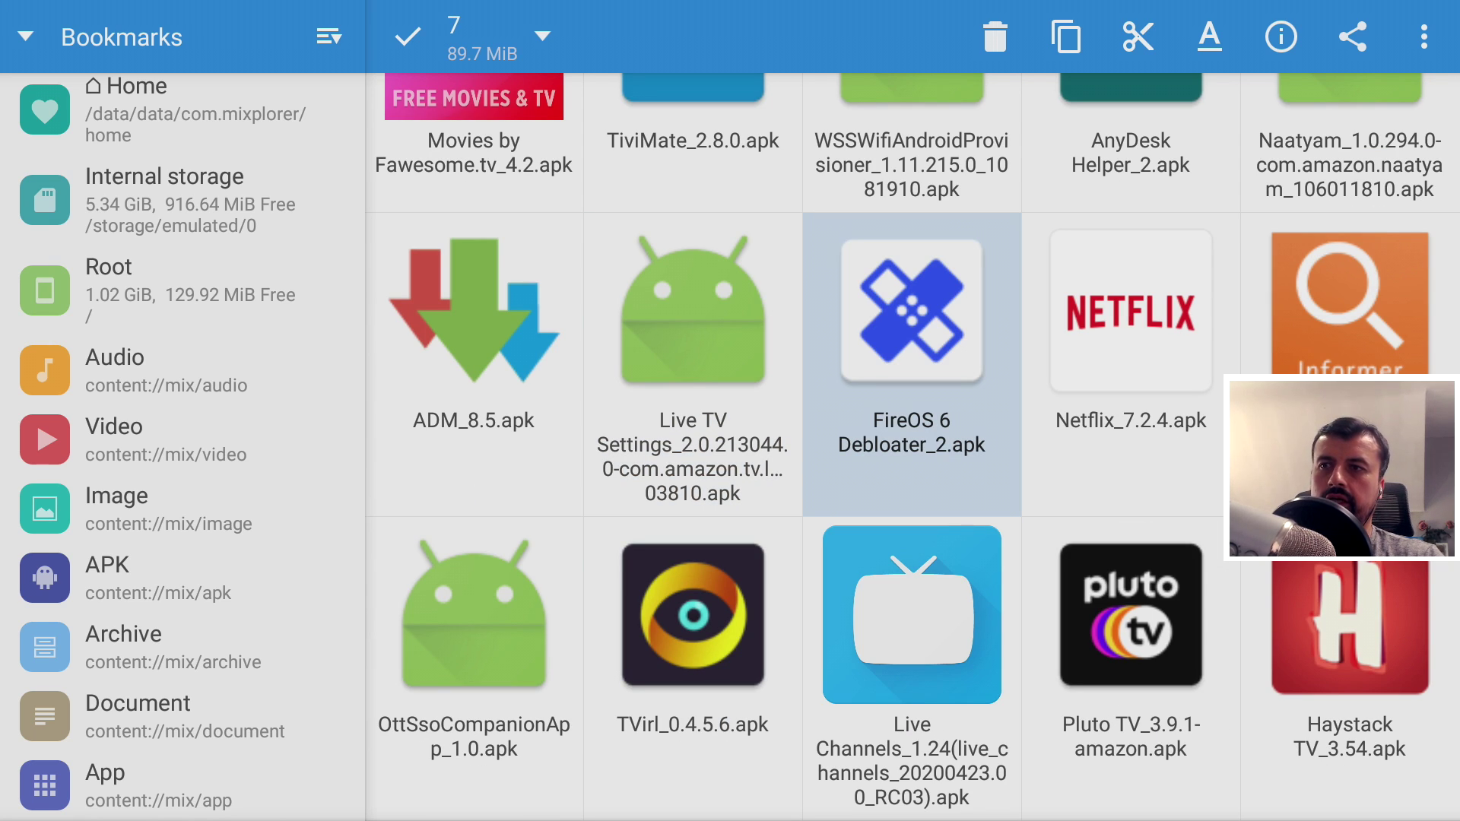
# - Add Live Channels and ADM, then move onto the Wolf Launcher tile
pyautogui.press('Down')
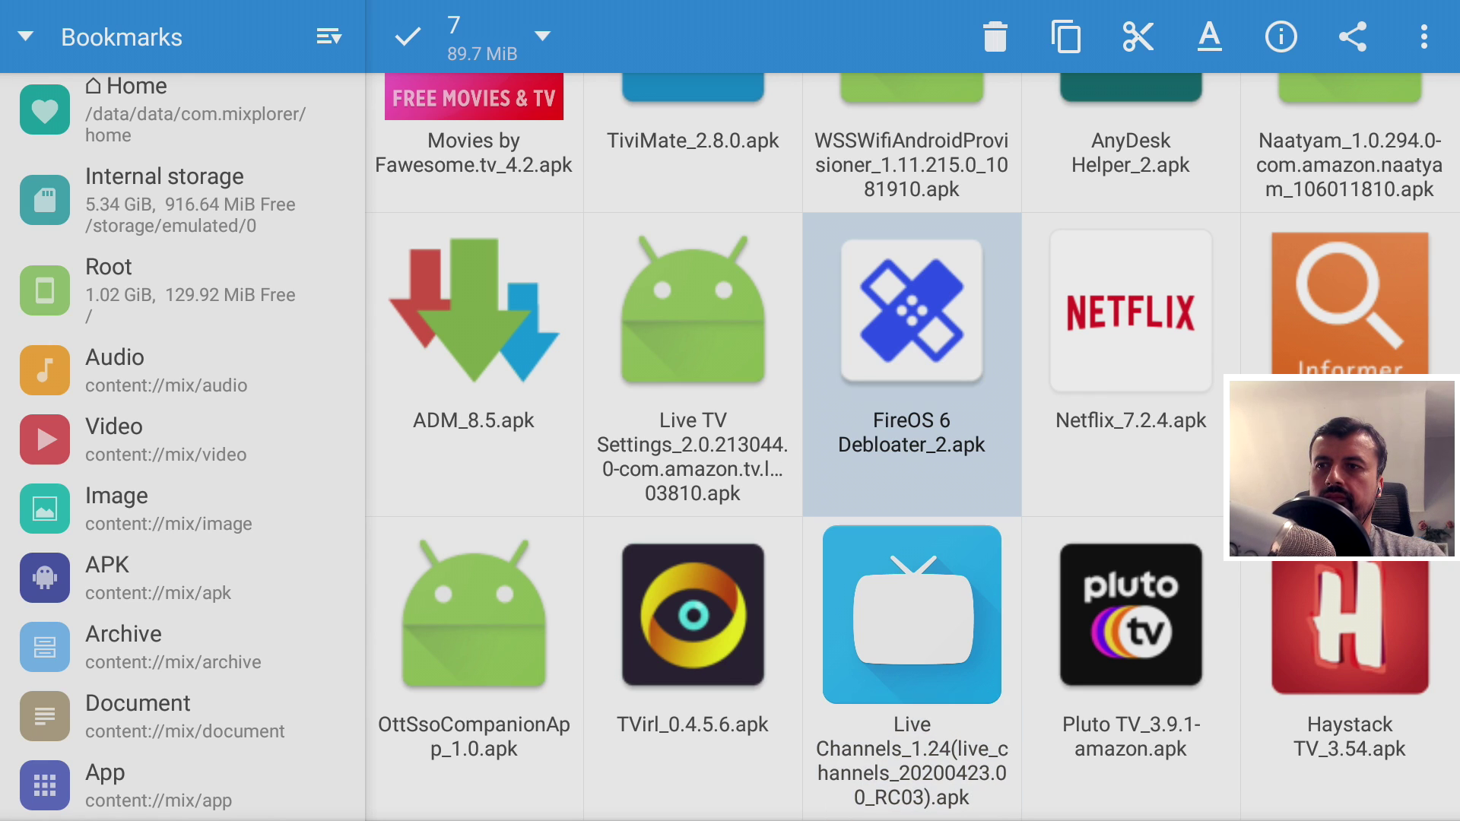
pyautogui.press('Return')
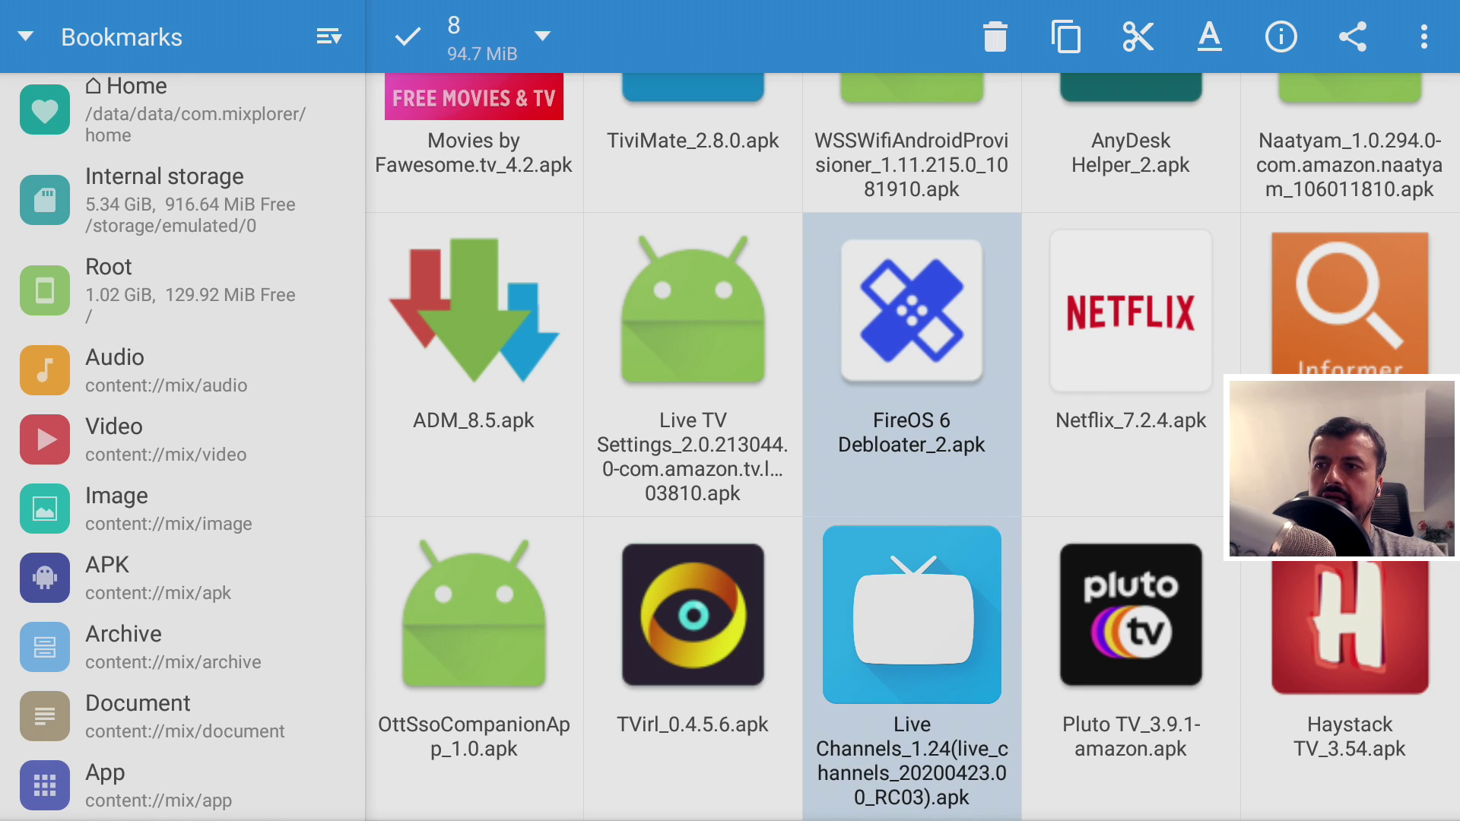
pyautogui.press('Left')
pyautogui.press('Up')
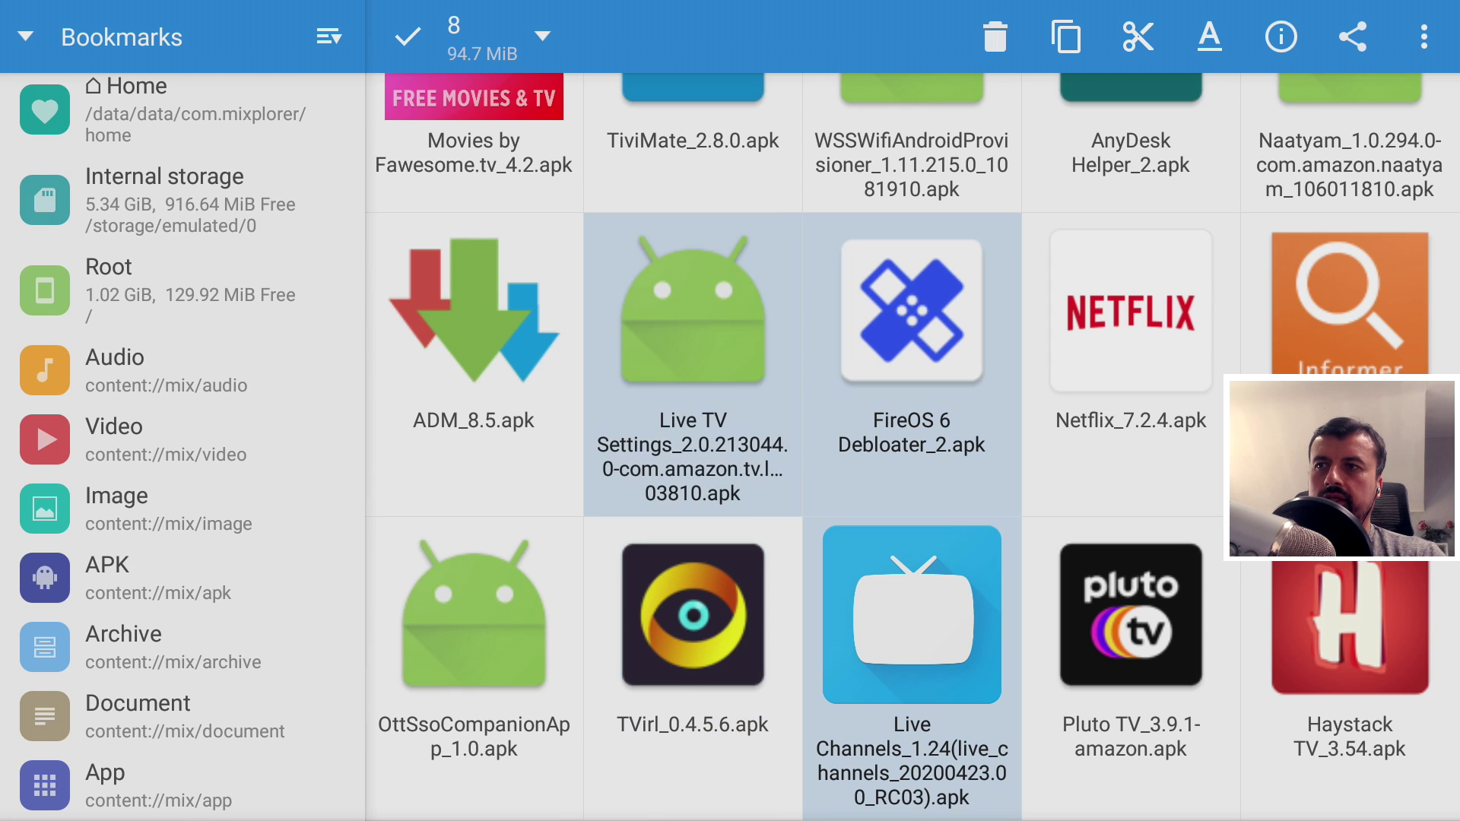
pyautogui.press('Left')
pyautogui.press('Return')
pyautogui.press('Down')
pyautogui.press('Down')
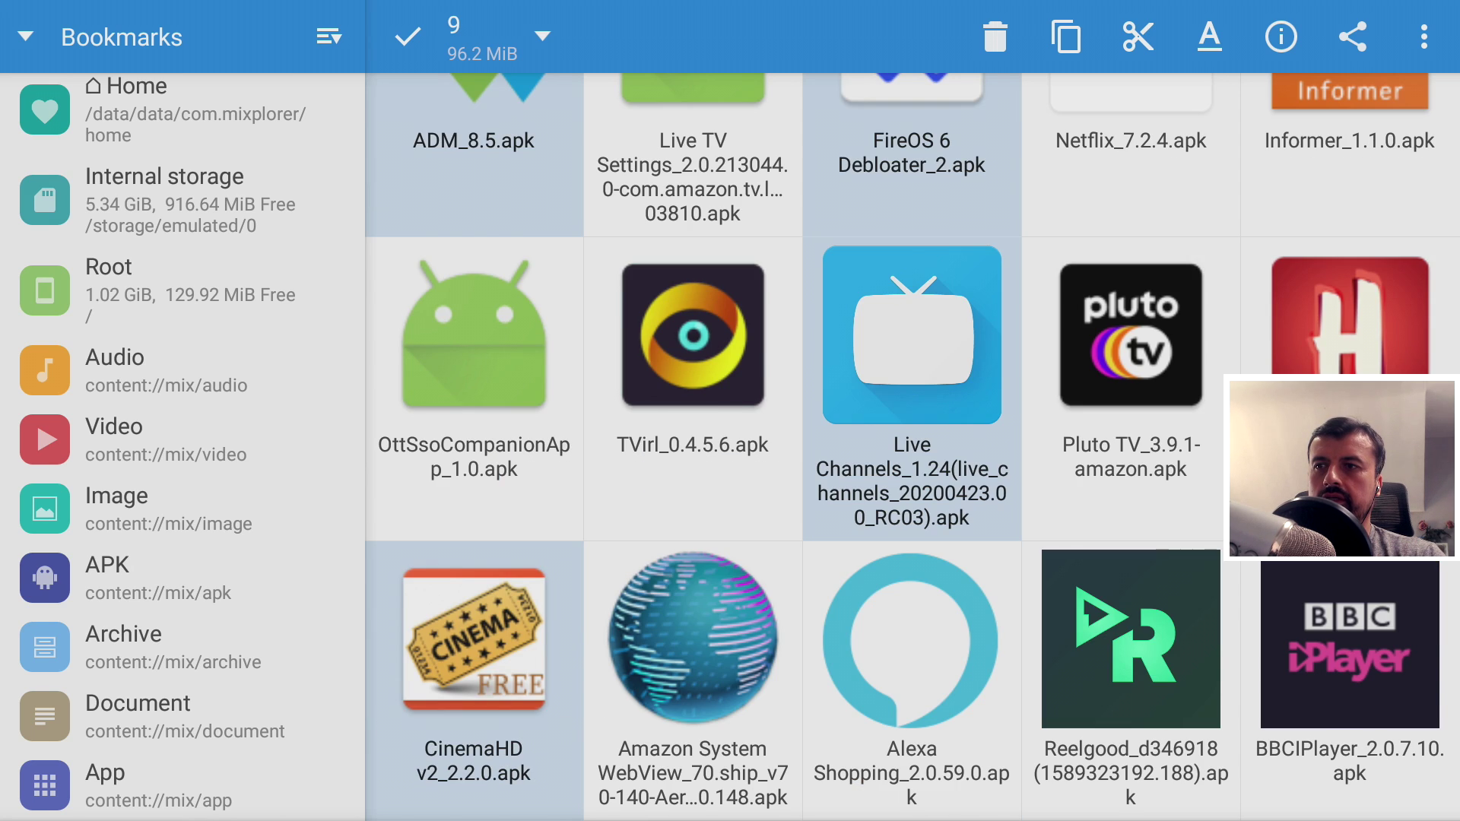
pyautogui.press('Down')
pyautogui.press('Right')
pyautogui.press('Right')
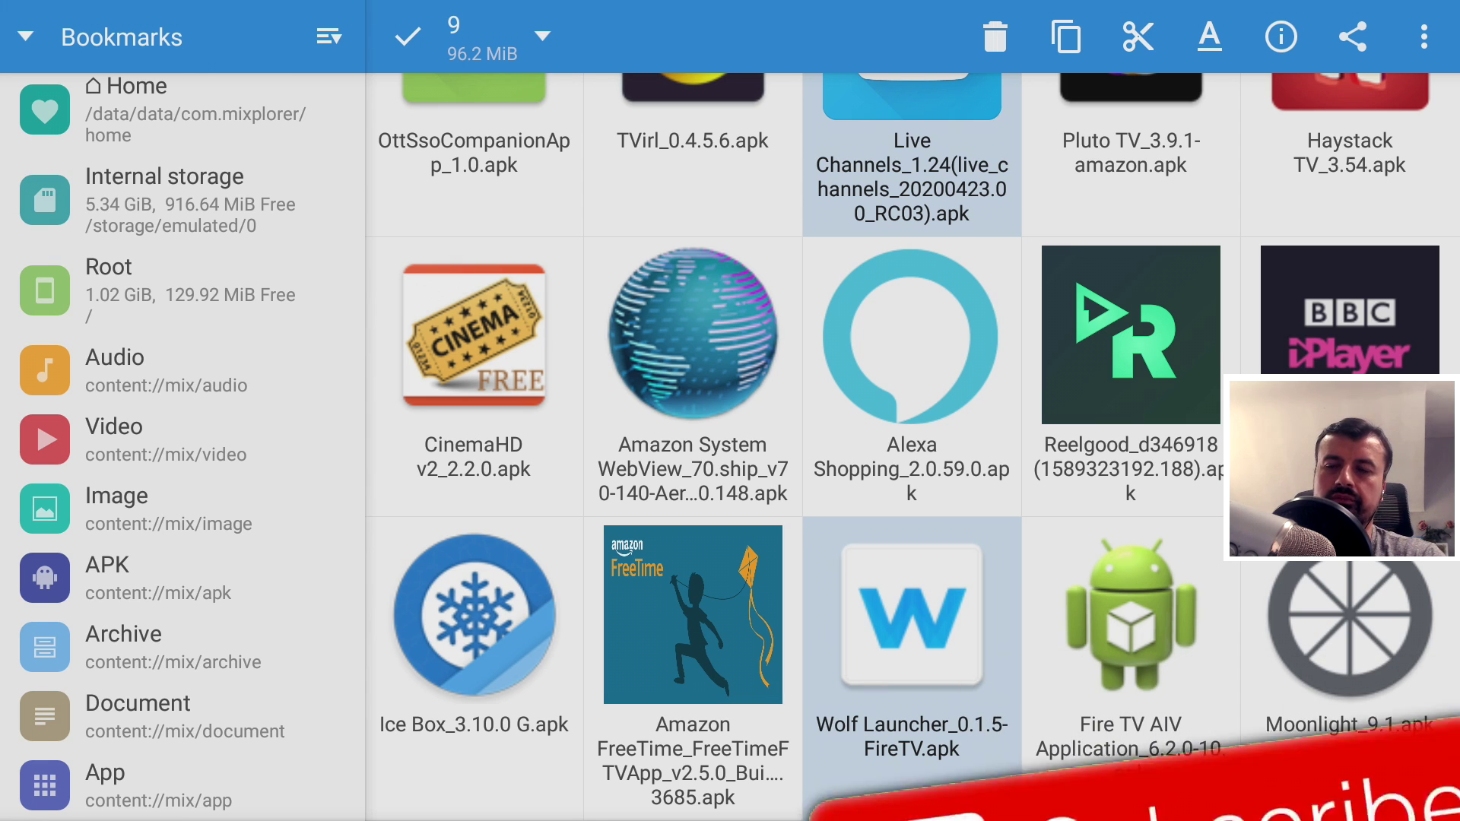
# - Add Wolf Launcher for a 98.5 MiB selection and return toward the grid's top
pyautogui.scroll(-3, 1117, 779)
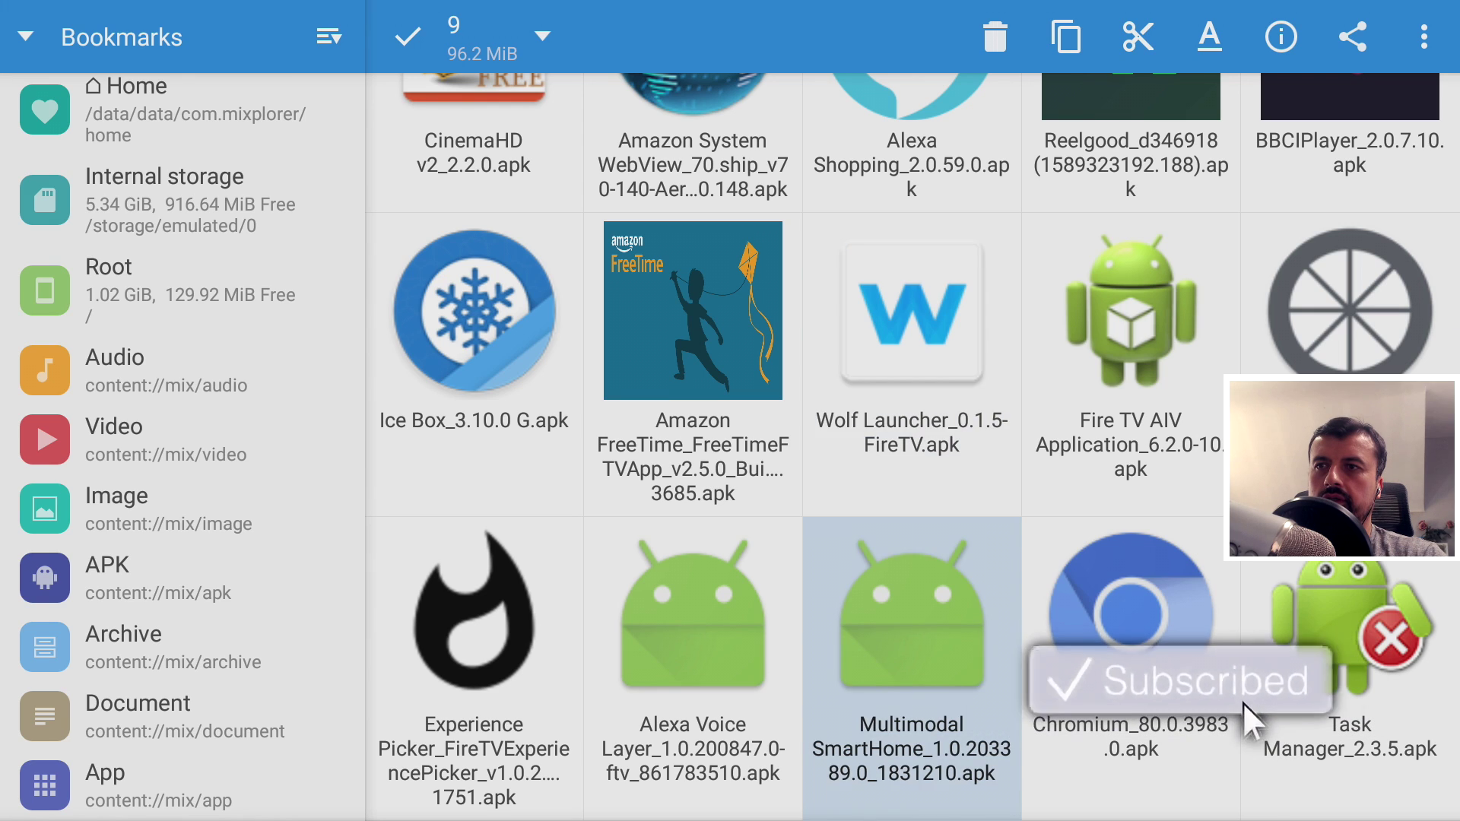
pyautogui.press('Return')
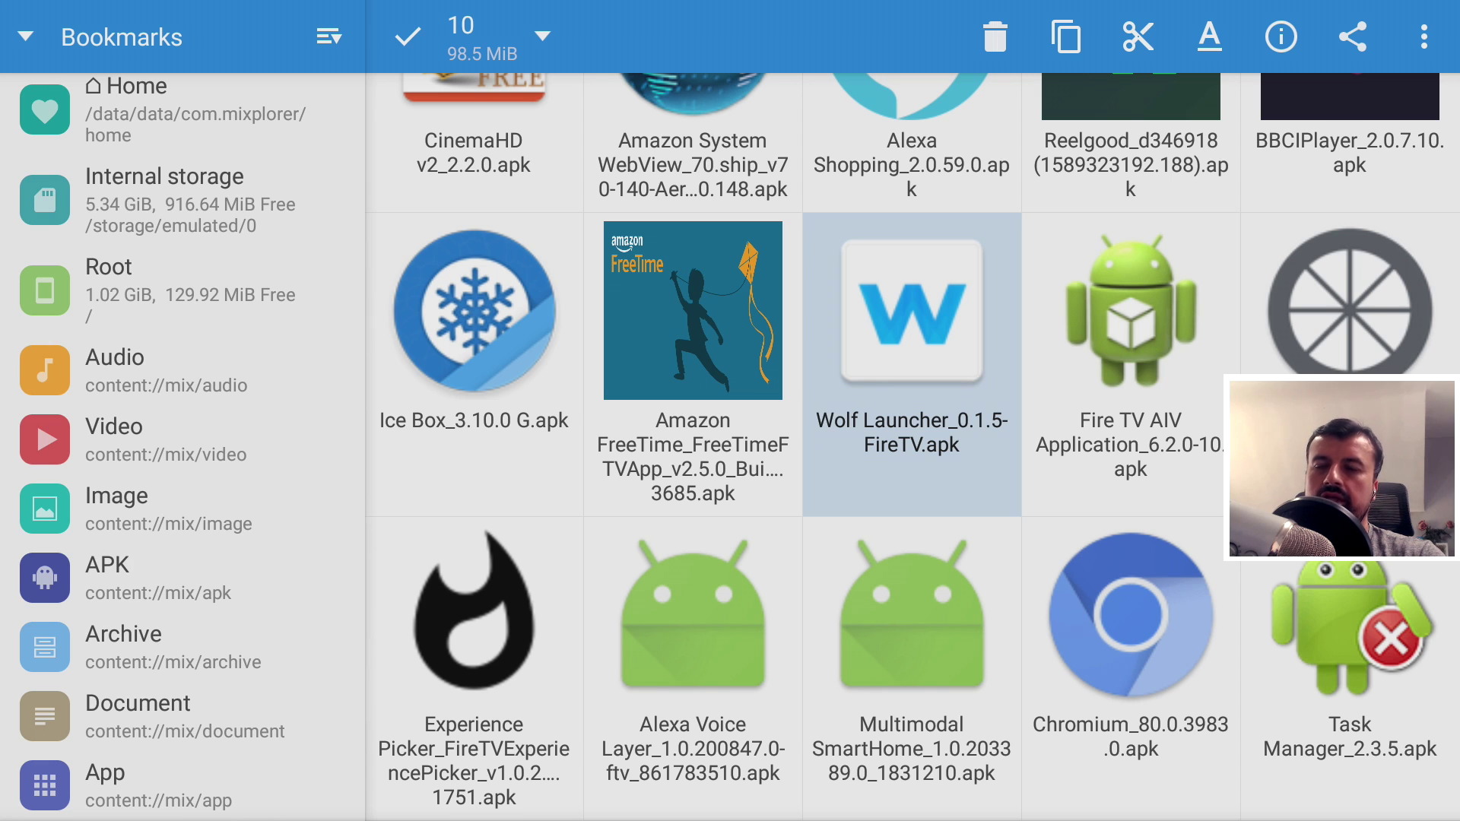
pyautogui.press('Down')
pyautogui.press('Up')
pyautogui.press('Up')
pyautogui.press('Up')
pyautogui.press('Up')
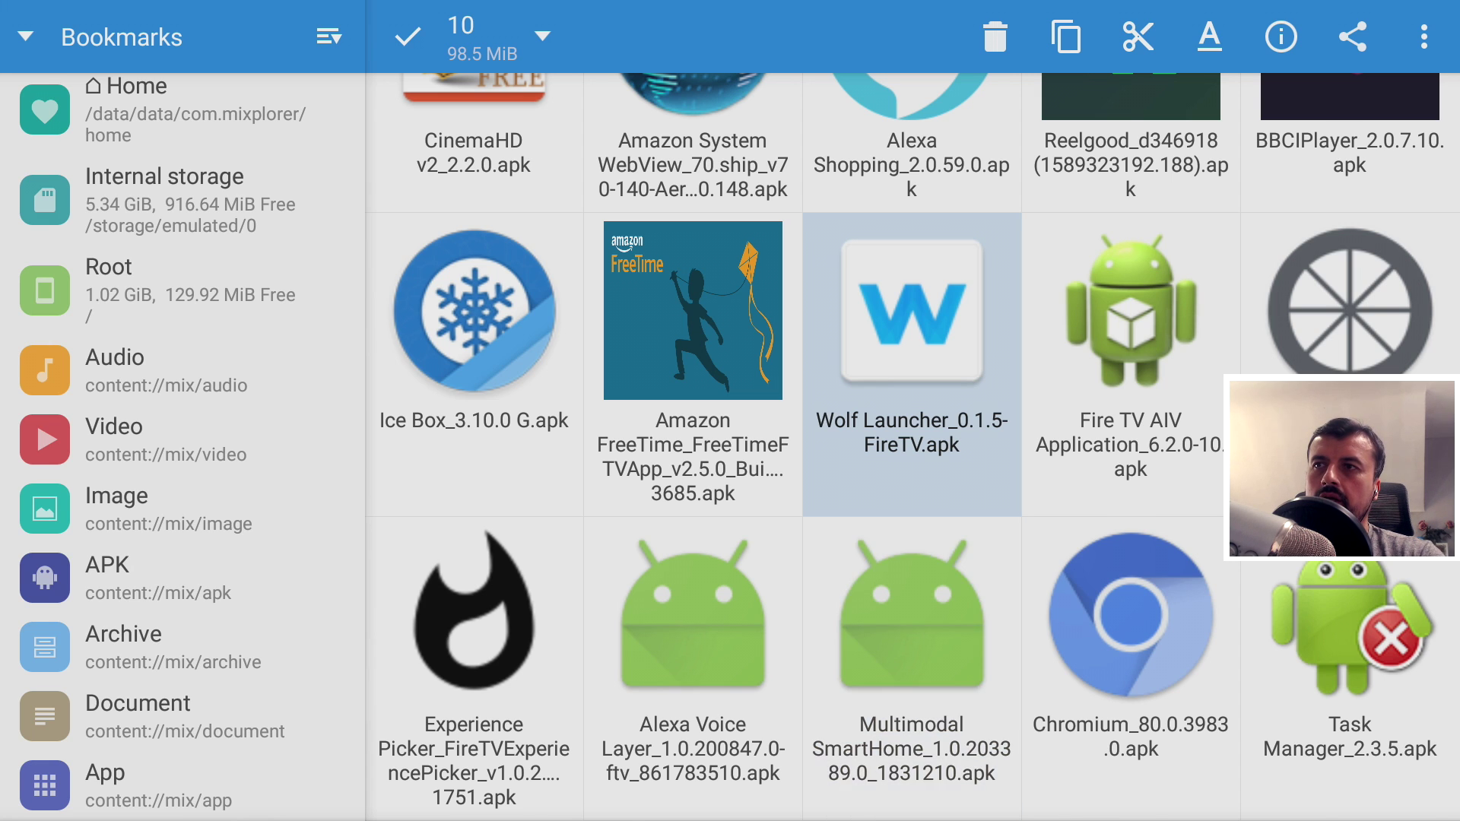
pyautogui.press('Up')
pyautogui.press('Up')
pyautogui.press('Up')
pyautogui.press('Up')
pyautogui.press('Up')
pyautogui.press('Up')
pyautogui.press('Up')
pyautogui.press('Up')
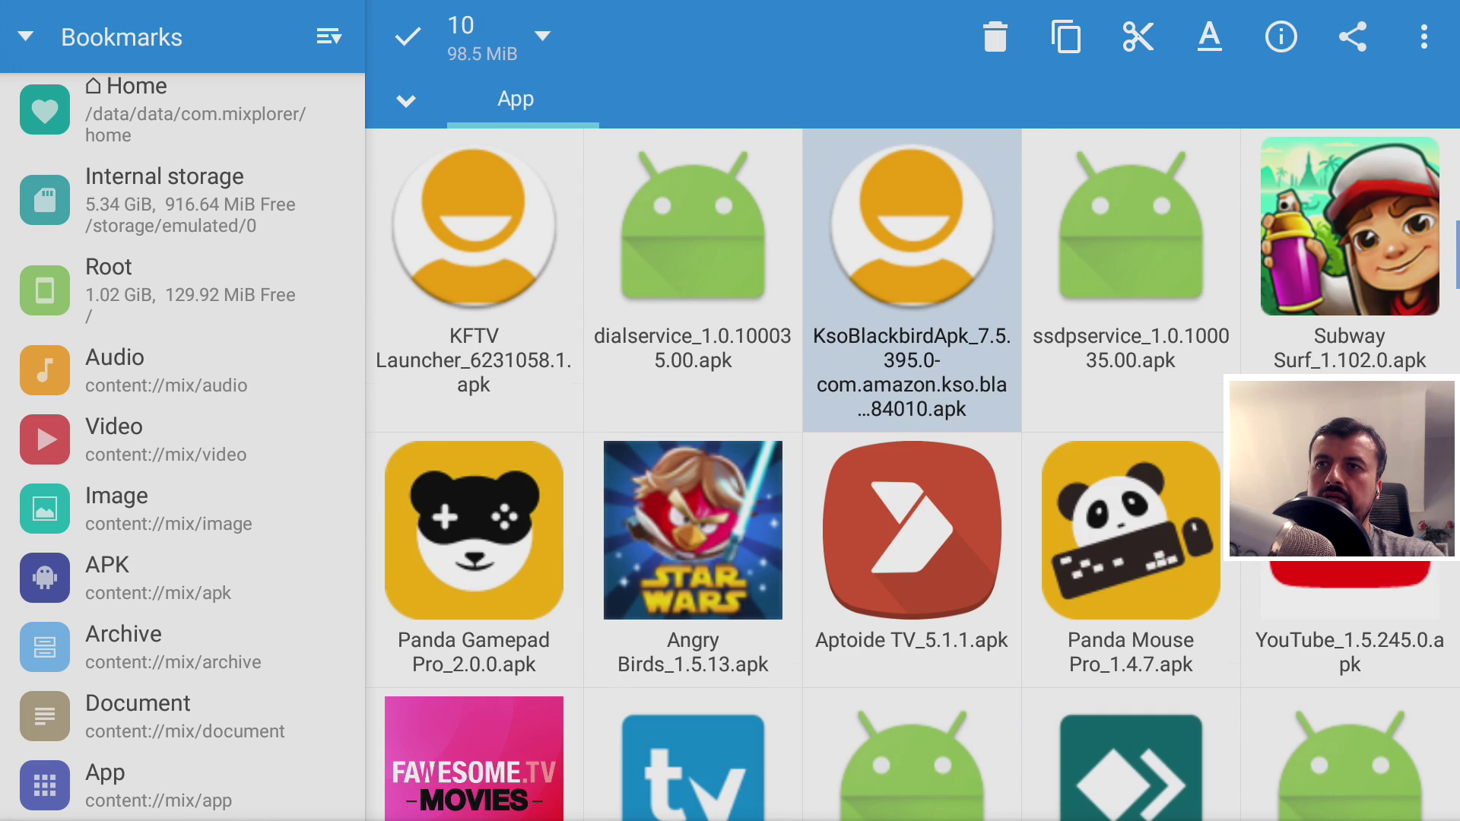
# - Copy the ten selected APKs and go to Internal storage in Bookmarks
pyautogui.press('Up')
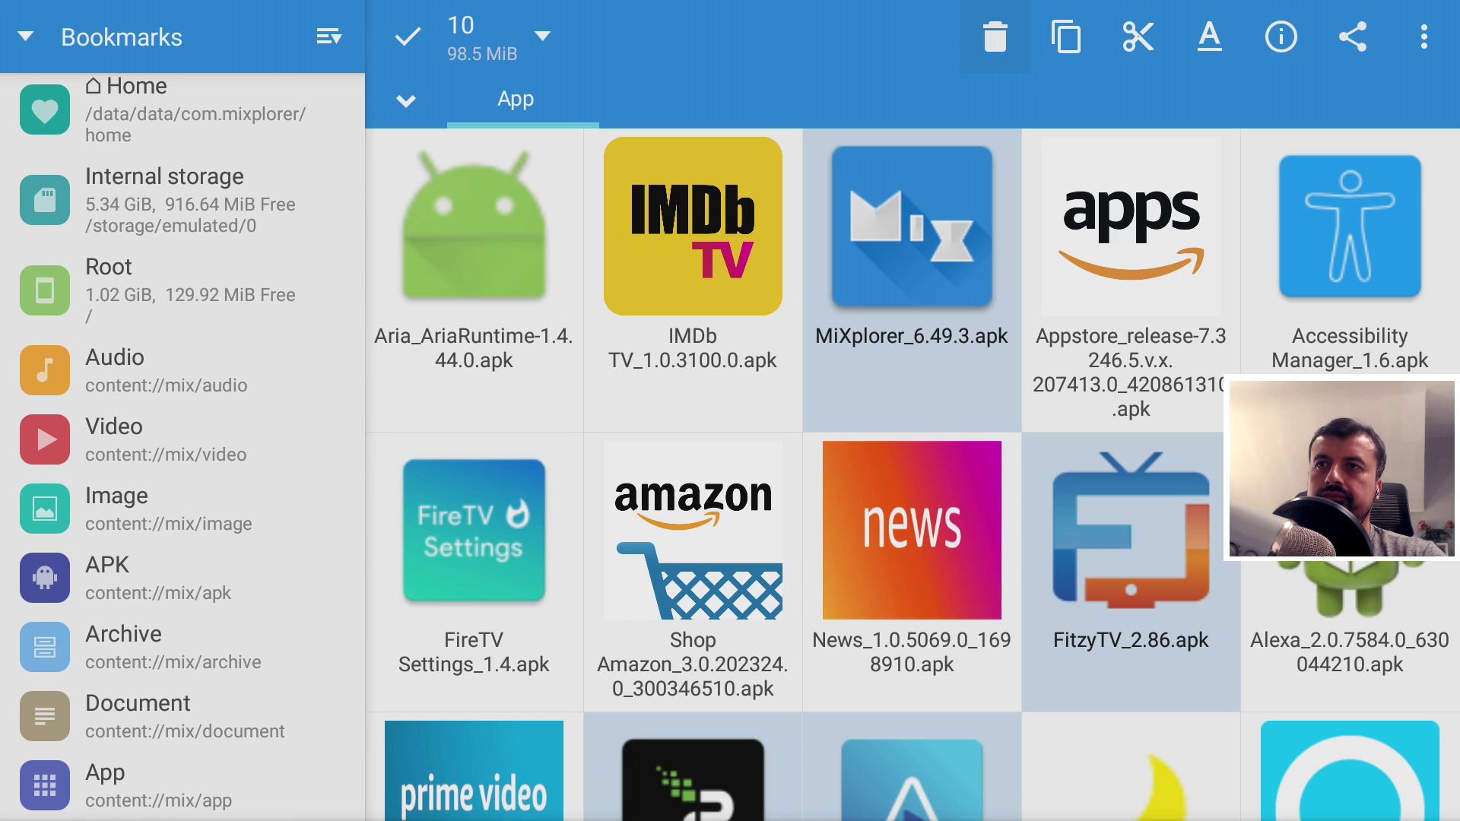
pyautogui.press('Right')
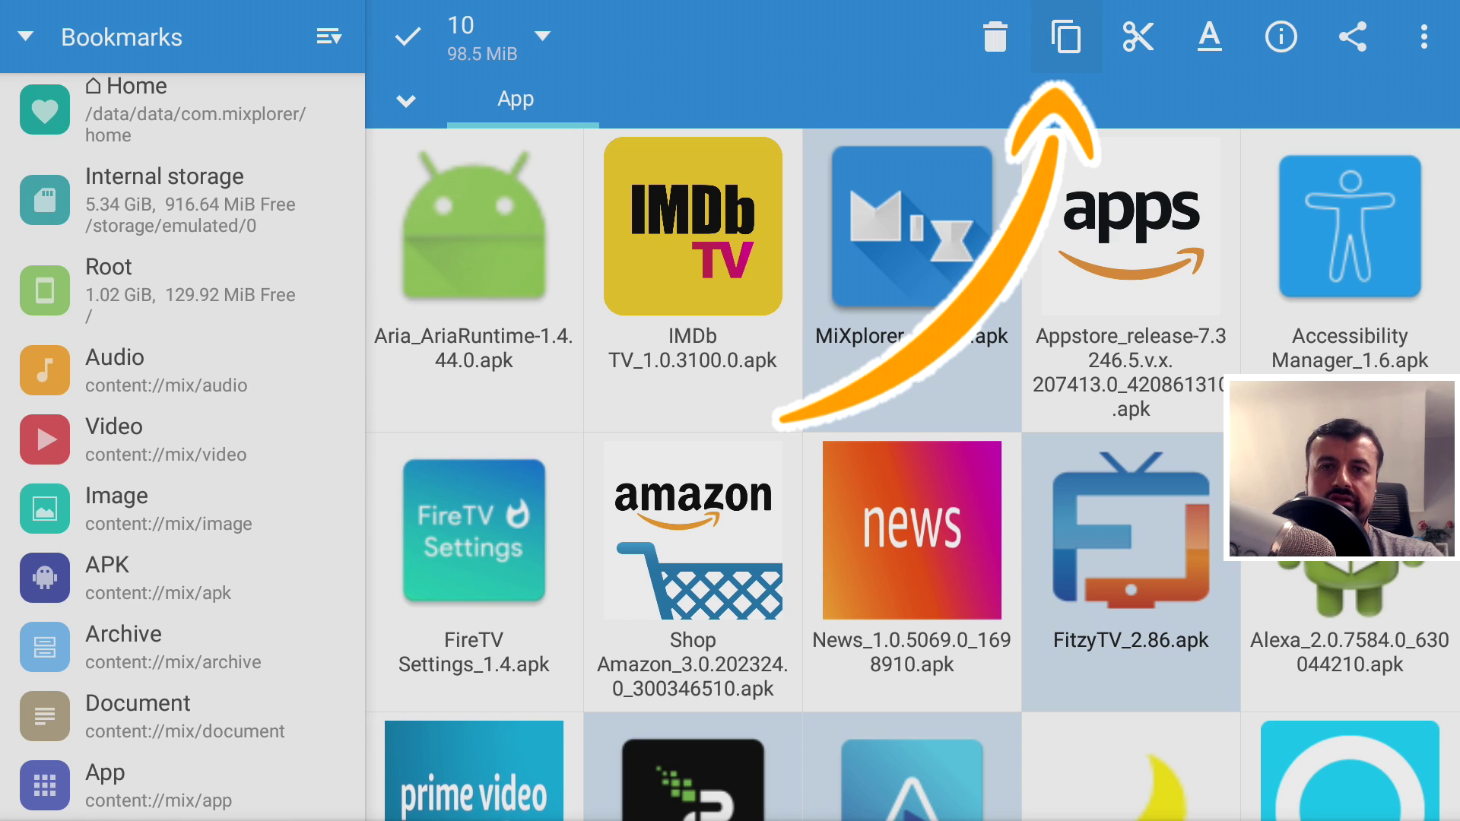
pyautogui.press('Return')
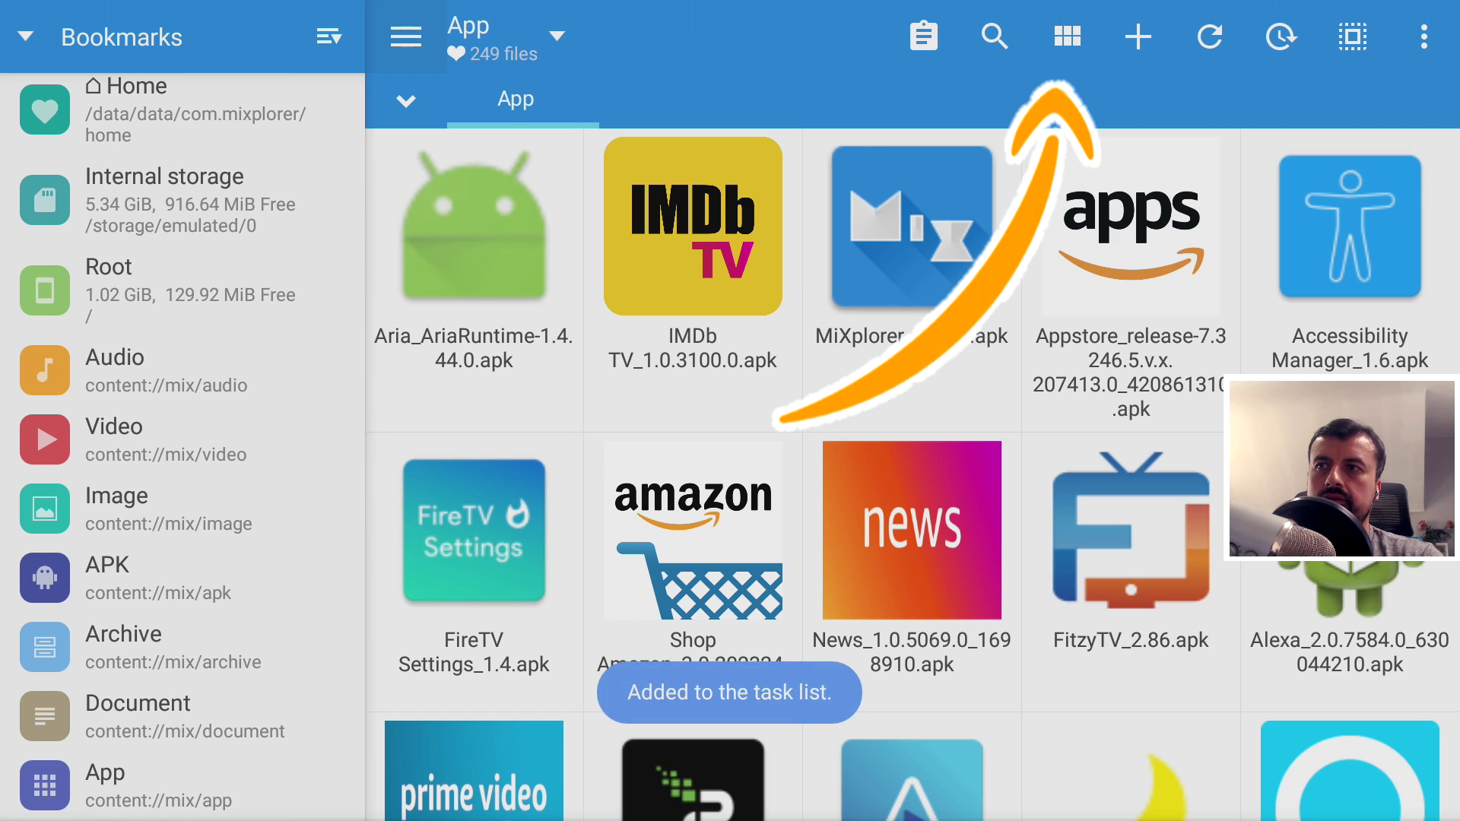
pyautogui.press('Left')
pyautogui.press('Down')
pyautogui.press('Down')
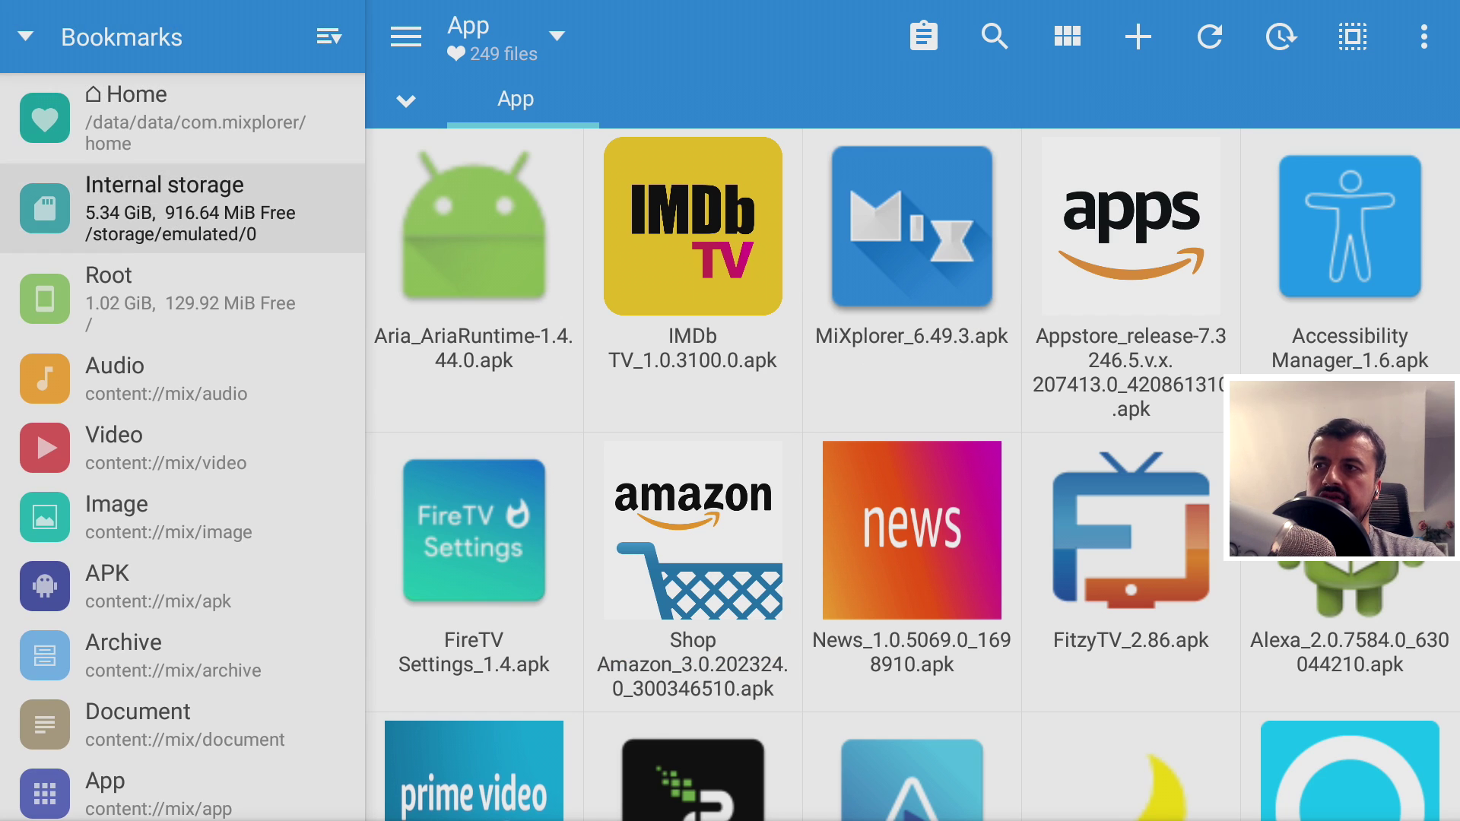
pyautogui.press('Return')
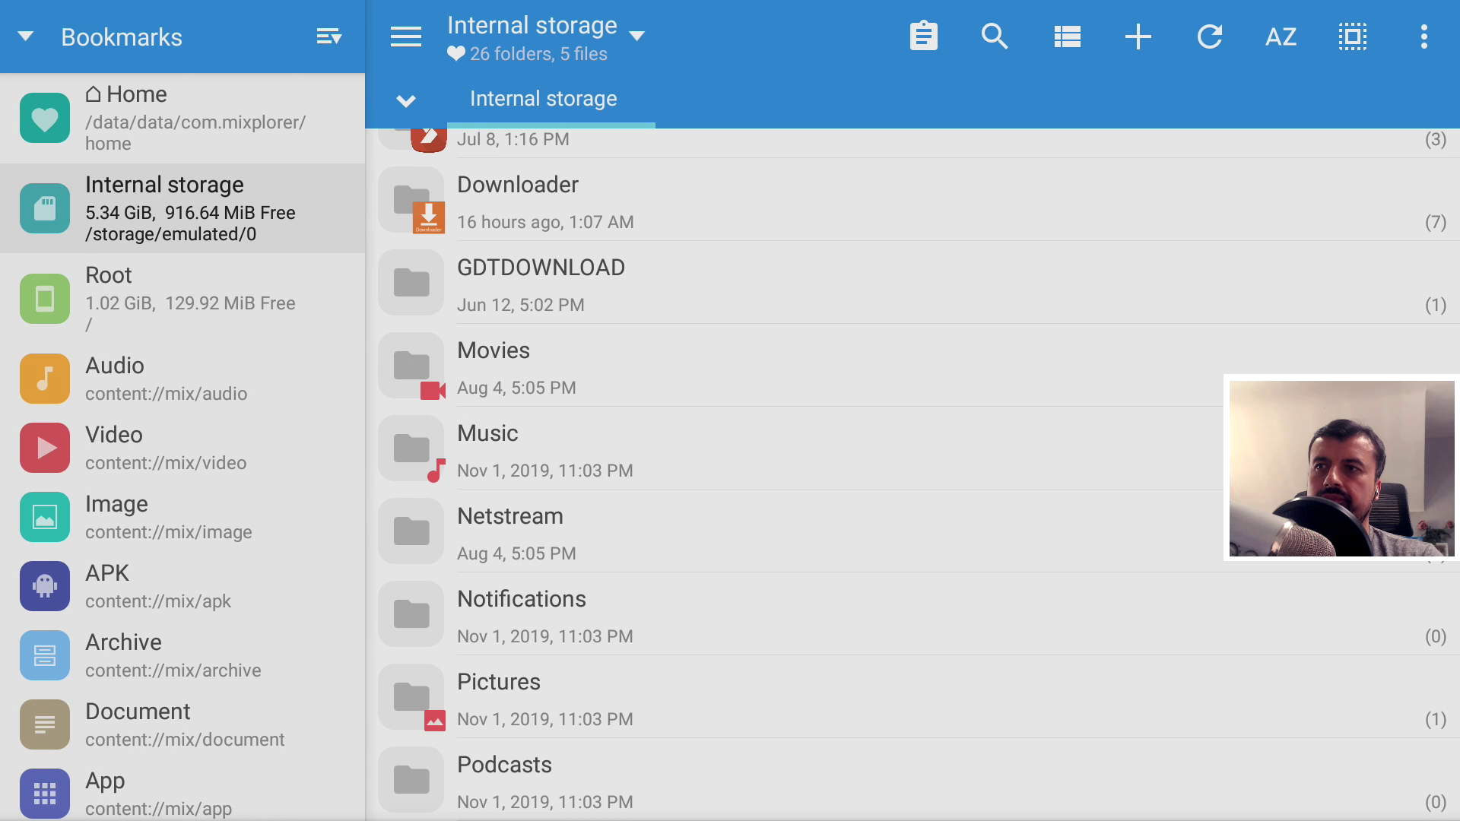
# - Enter the Downloader folder and paste the copied APKs there
pyautogui.press('Right')
pyautogui.press('Down')
pyautogui.press('Down')
pyautogui.press('Up')
pyautogui.press('Up')
pyautogui.press('Return')
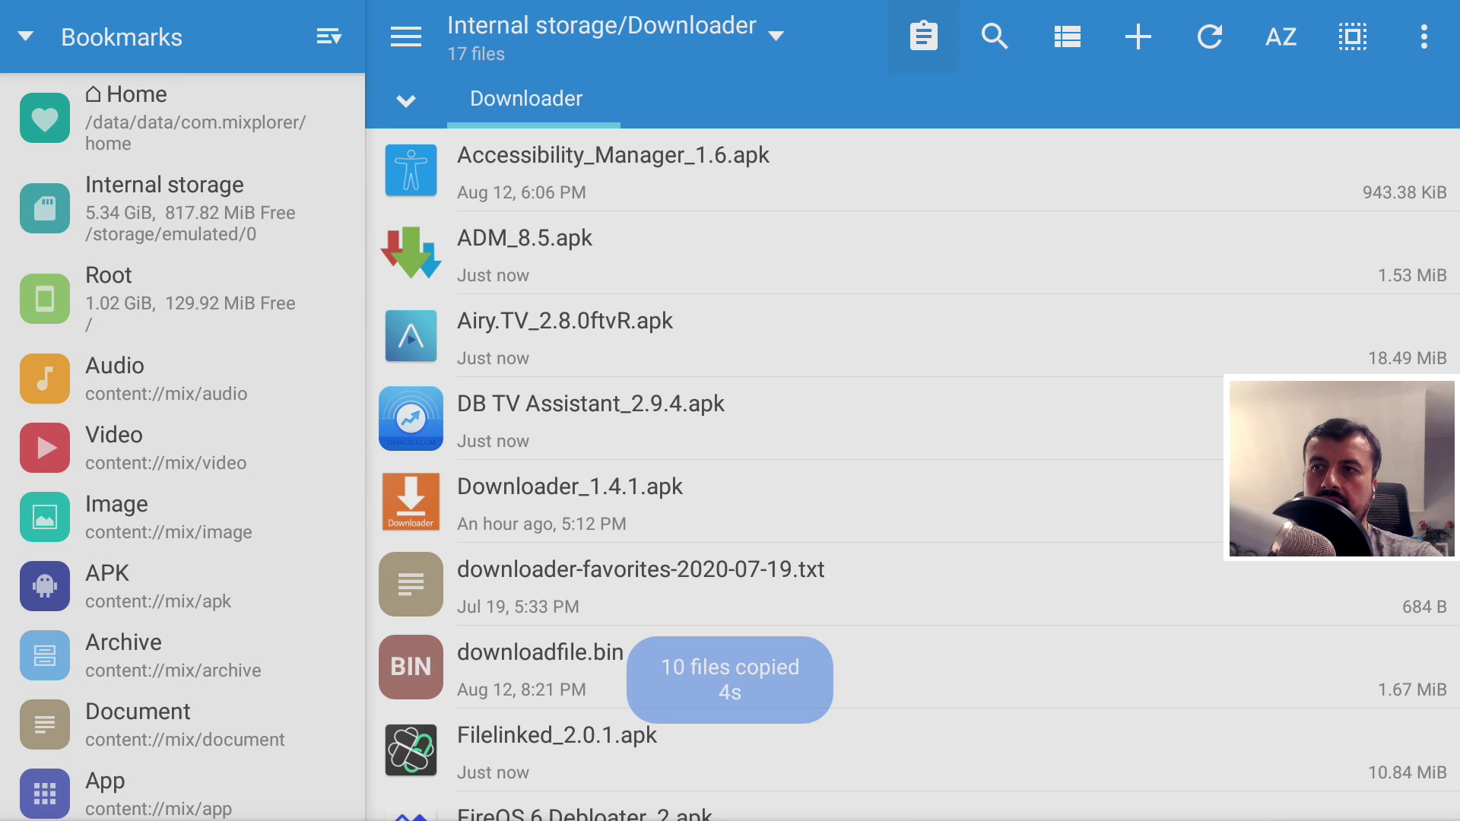
pyautogui.click(994, 37)
# - Move down the Downloader list to Filelinked_2.0.1.apk and bring up the options menu
pyautogui.press('Down')
pyautogui.press('Down')
pyautogui.press('Down')
pyautogui.press('Down')
pyautogui.press('Down')
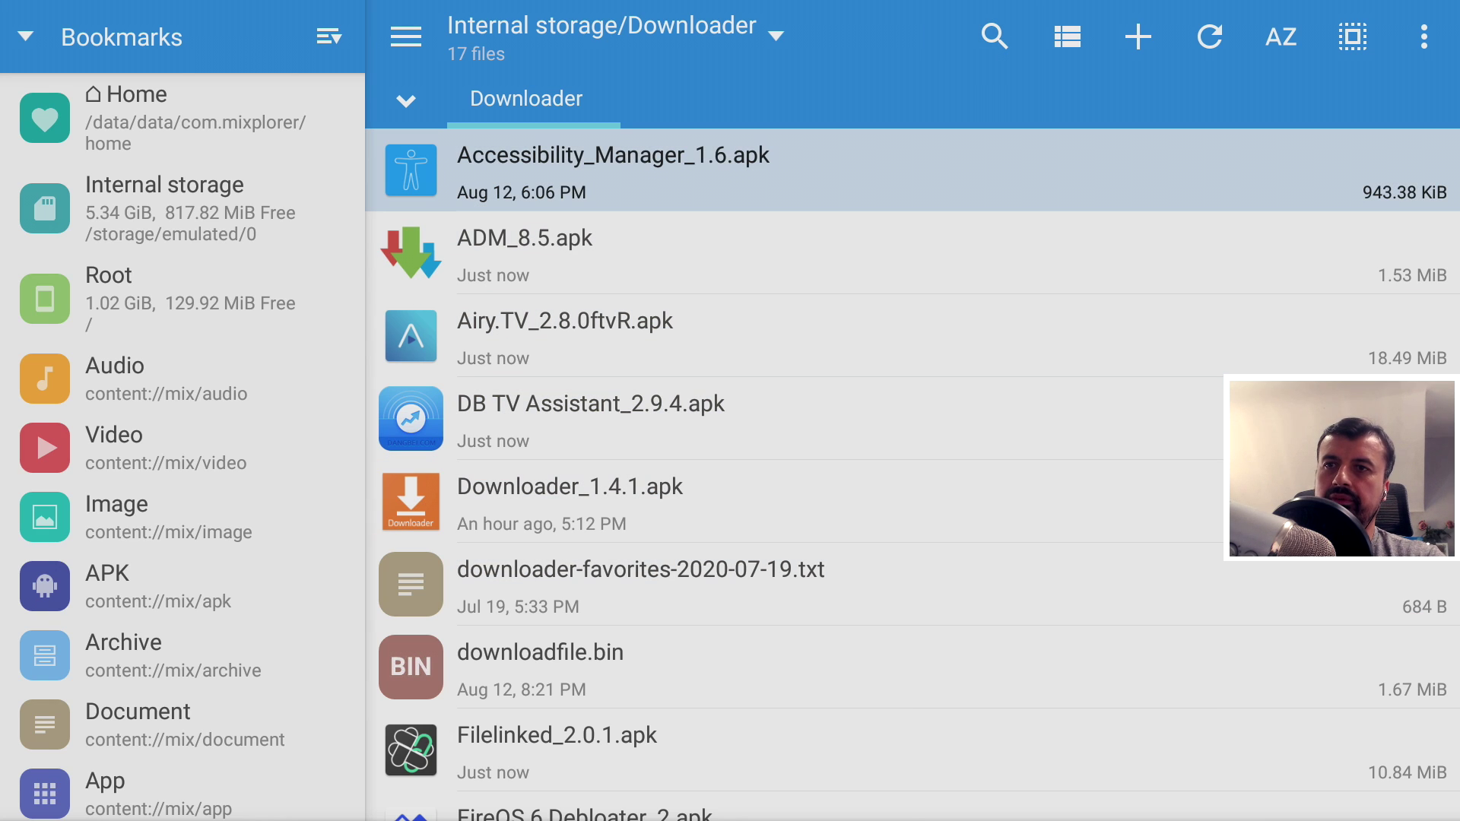
pyautogui.press('Down')
pyautogui.press('Down')
pyautogui.press('Down')
pyautogui.press('Down')
pyautogui.press('Down')
pyautogui.press('Down')
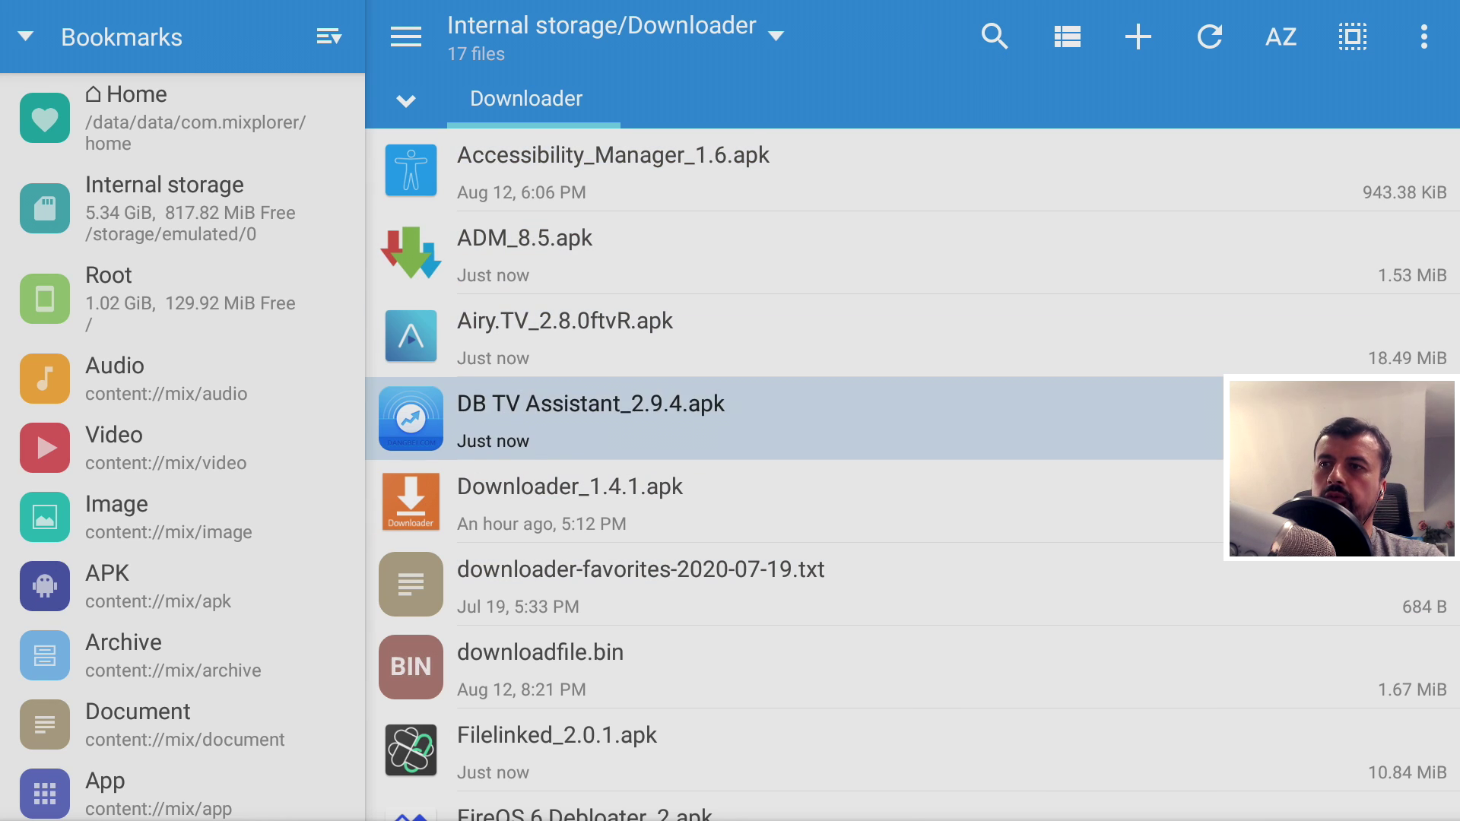
pyautogui.press('Down')
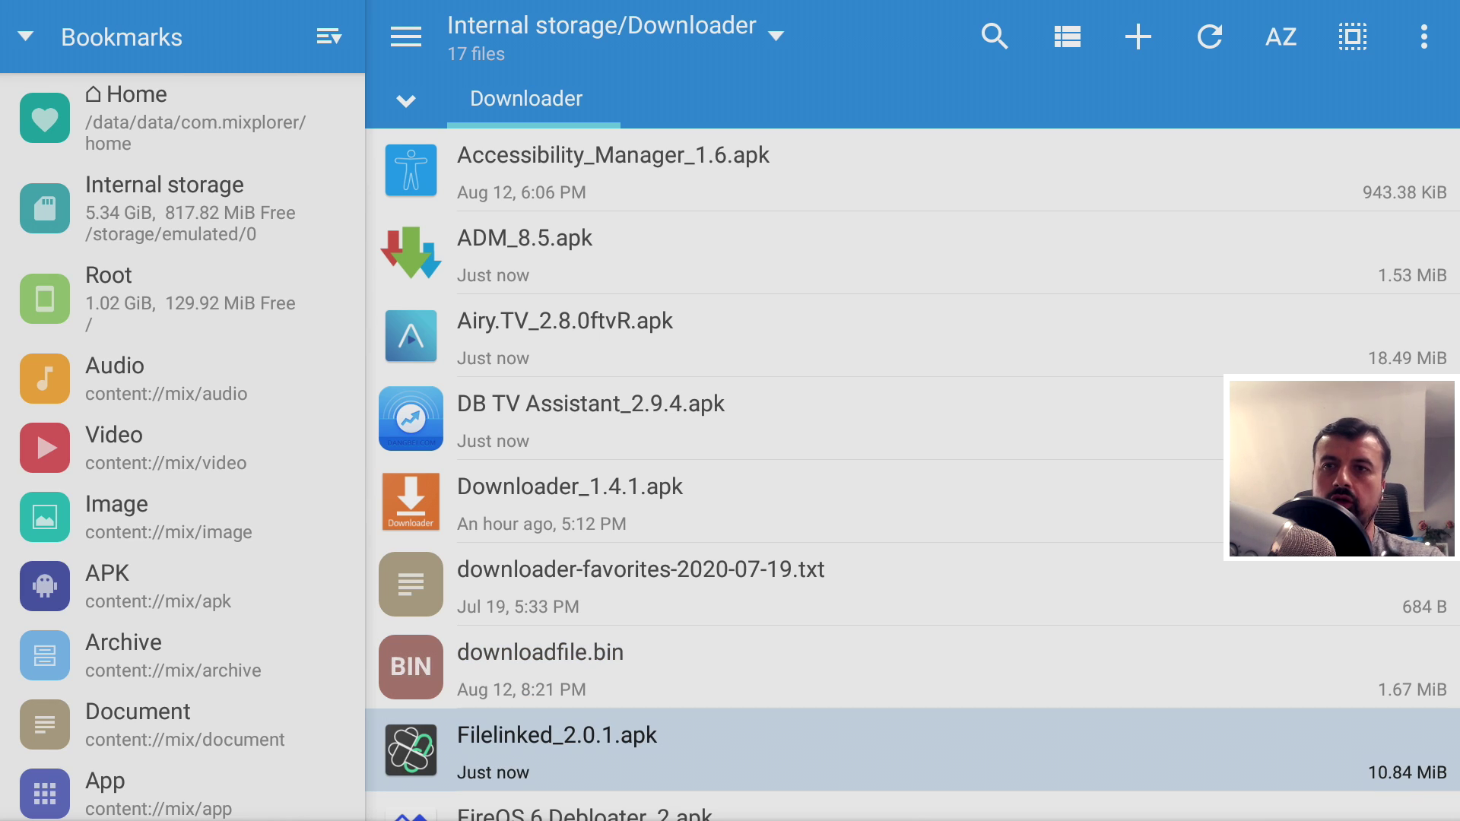
pyautogui.press('Menu')
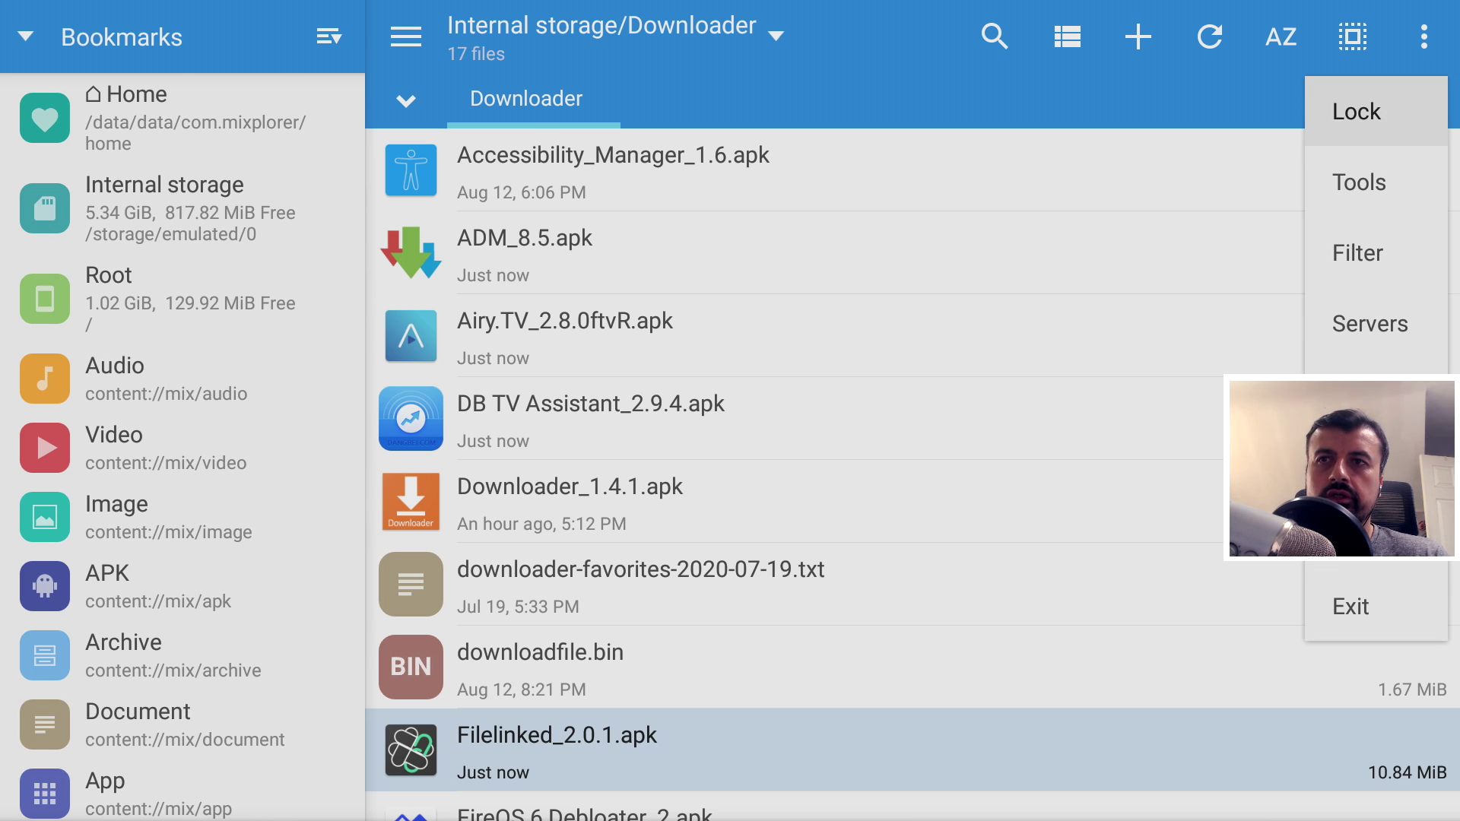
# - Start MiXplorer's FTP server from the Servers list, serving at ftp://192.168.0.94:2121
pyautogui.press('Down')
pyautogui.press('Down')
pyautogui.press('Down')
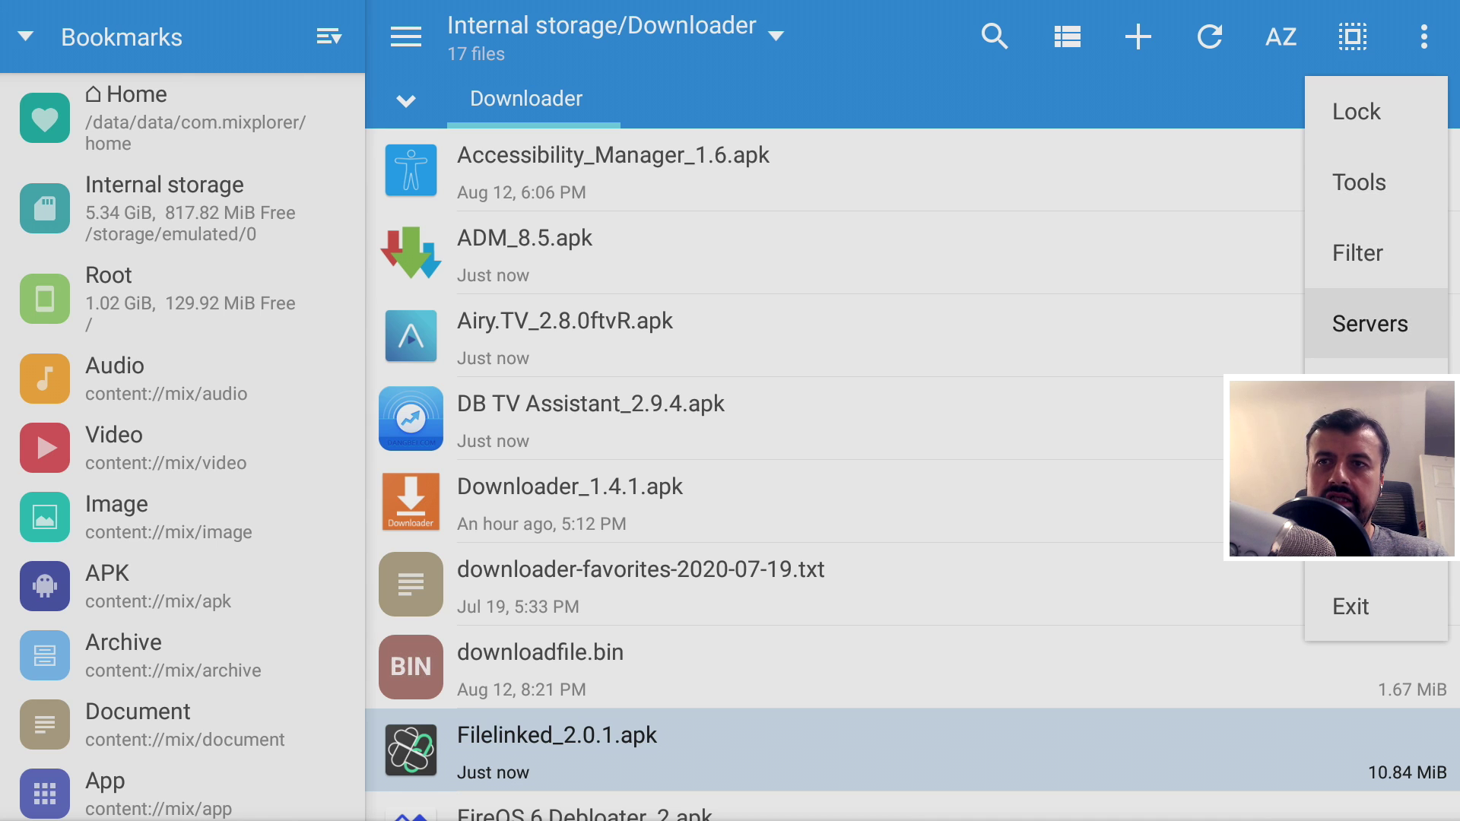
pyautogui.press('Return')
pyautogui.press('Down')
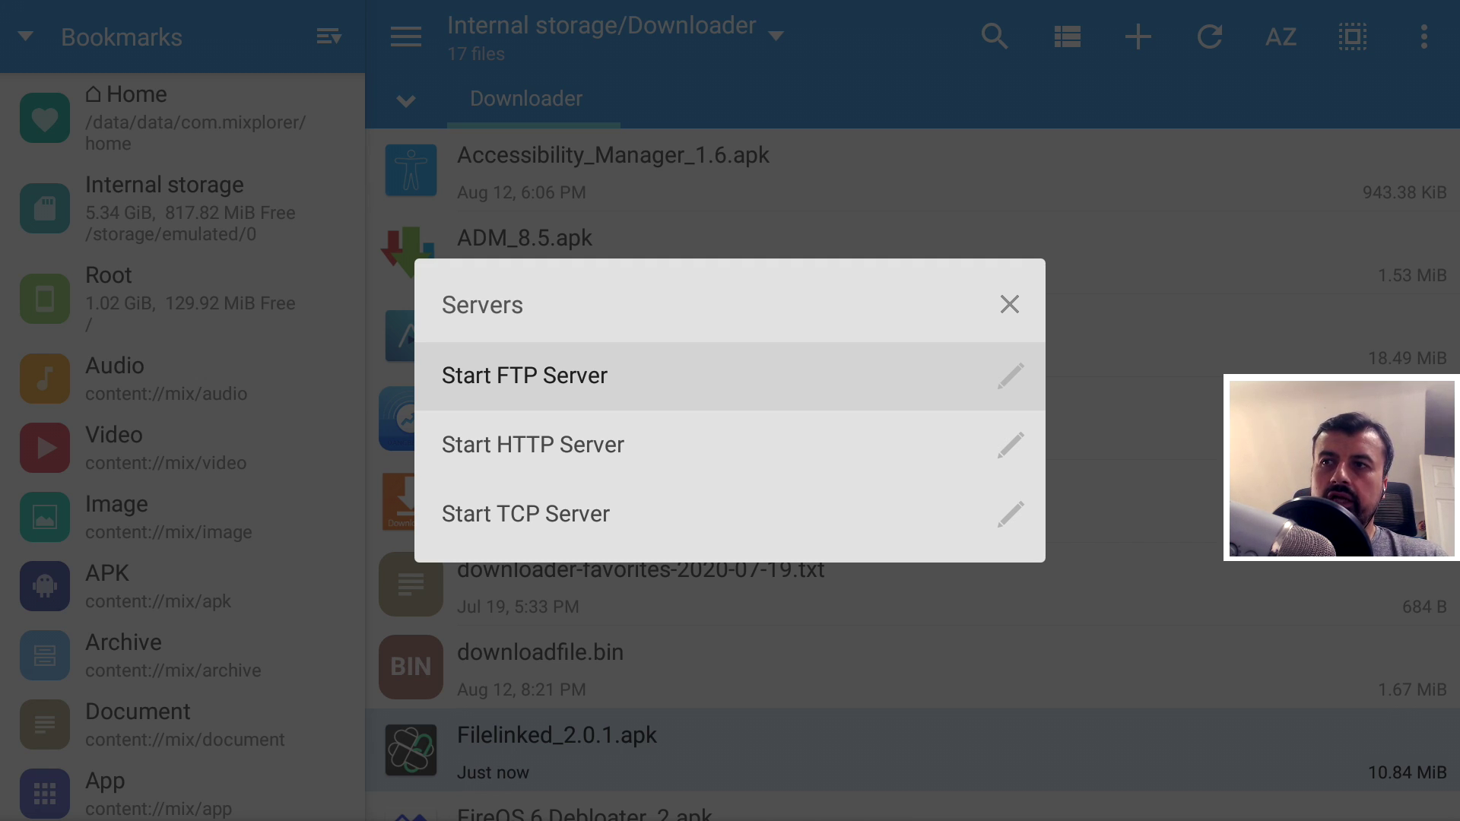
pyautogui.press('Down')
pyautogui.press('Up')
pyautogui.press('Return')
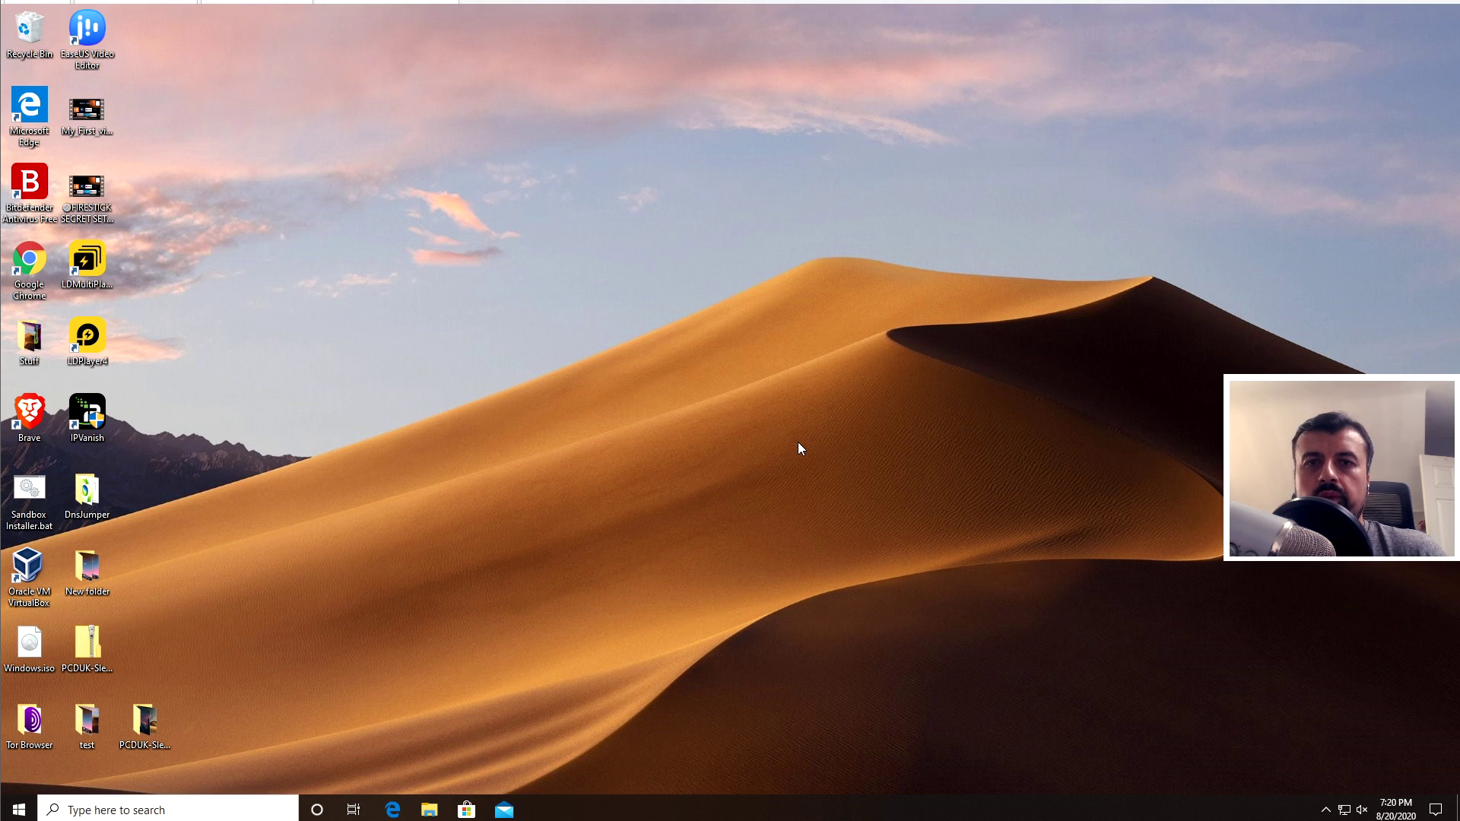
# - Create a new desktop folder named 'Firestick app' and open it
pyautogui.rightClick(360, 273)
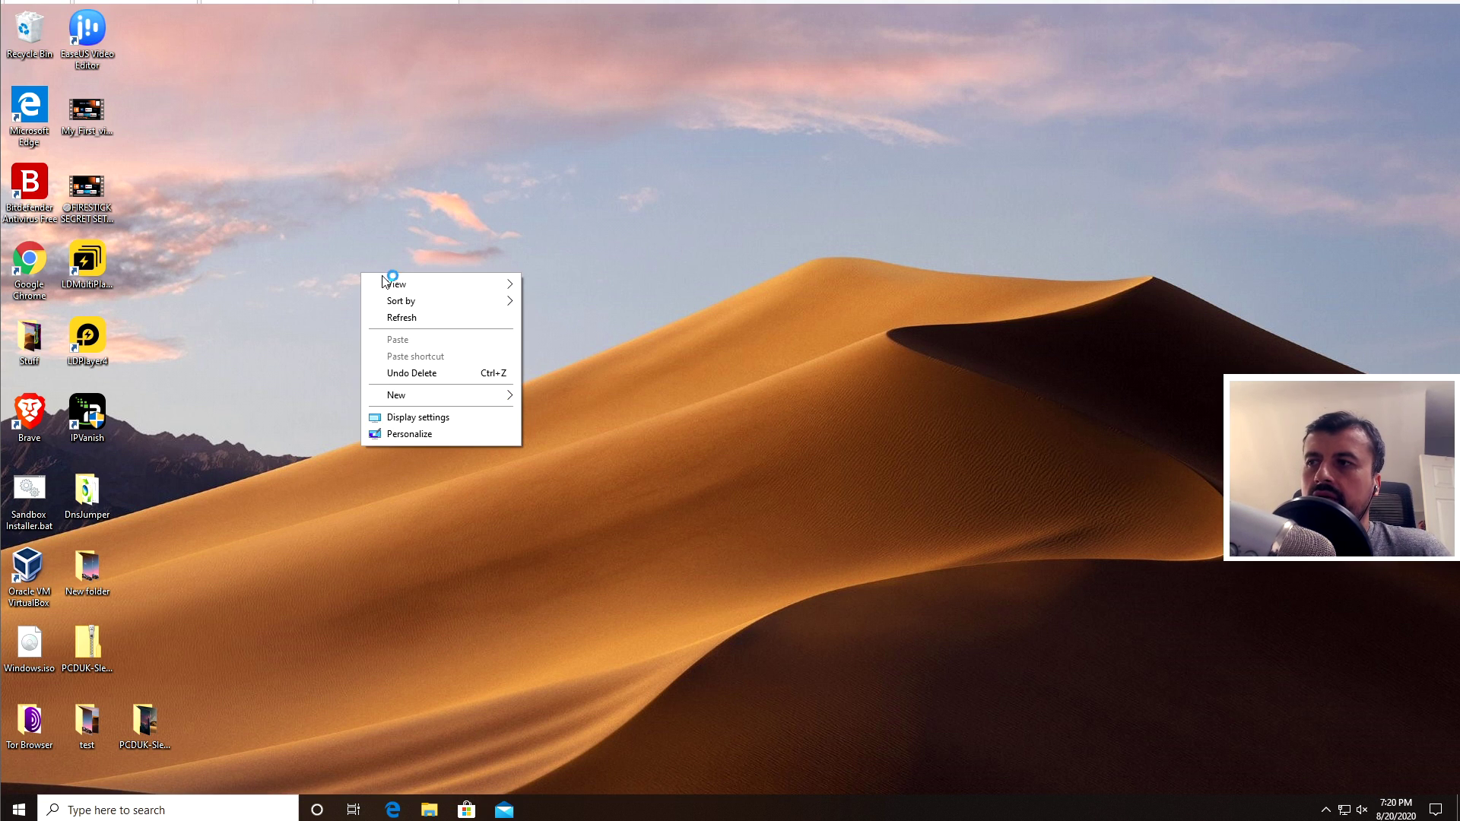
pyautogui.moveTo(460, 394)
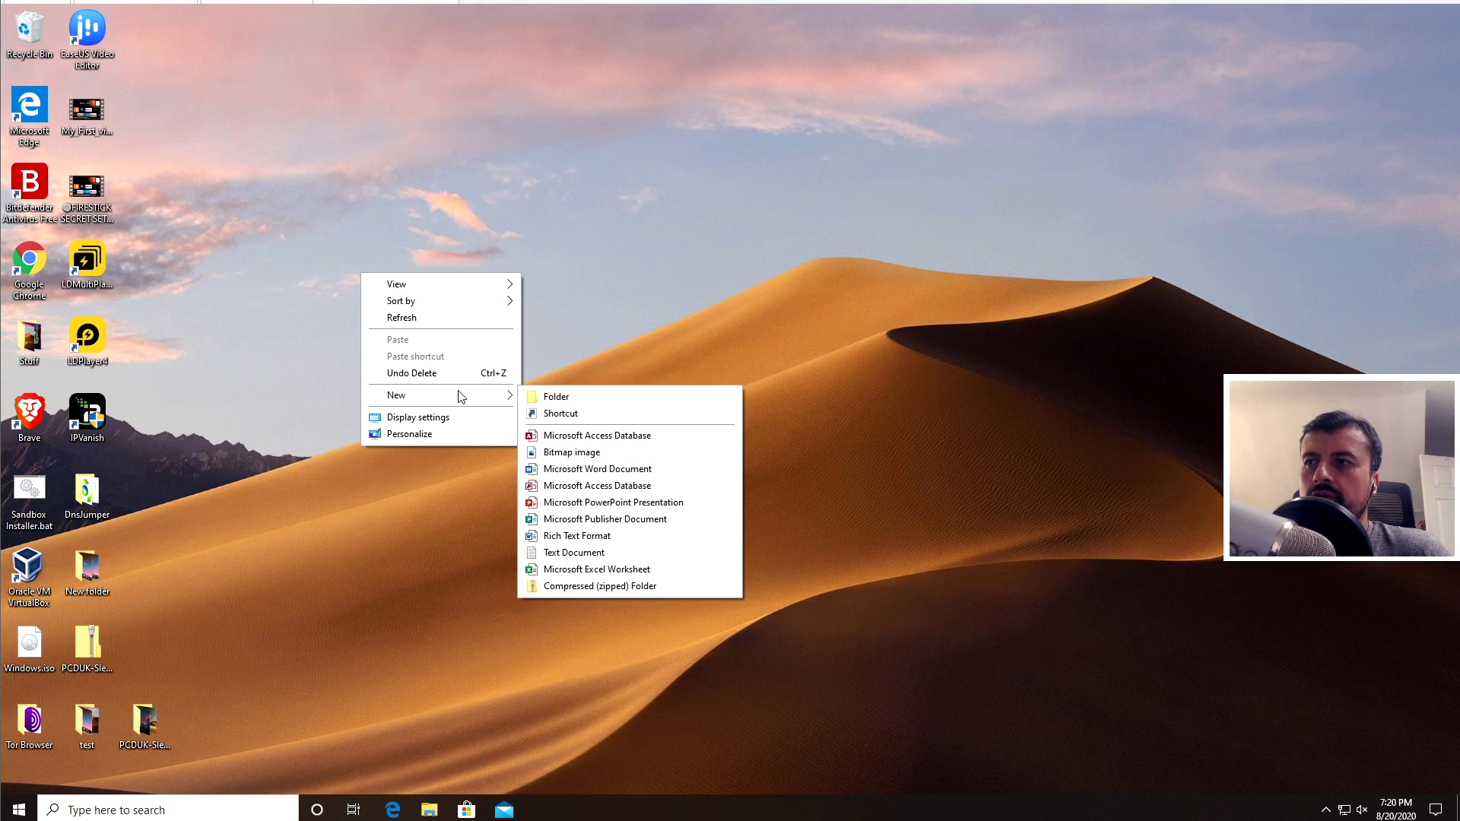
pyautogui.click(557, 398)
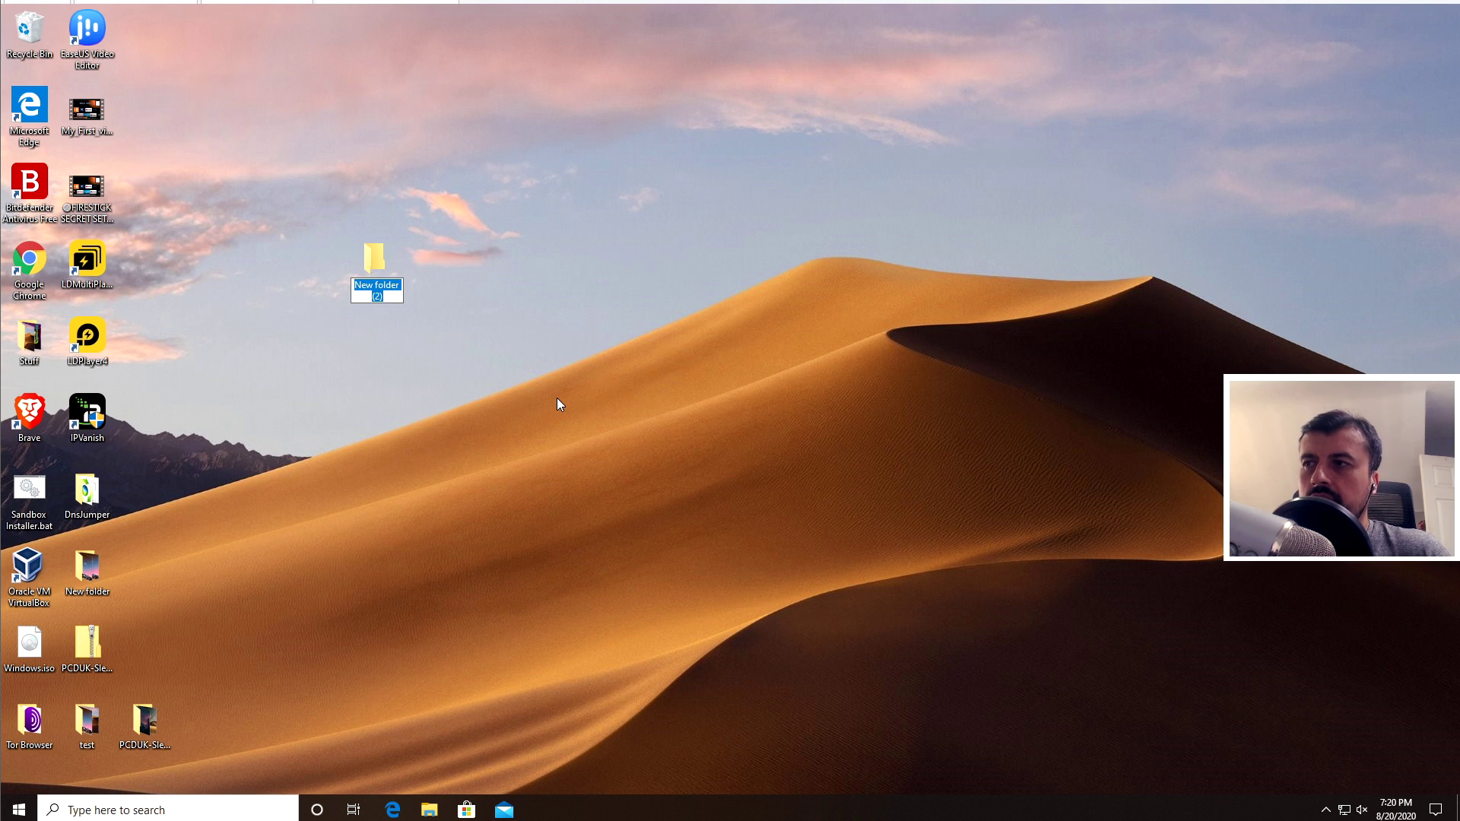
pyautogui.write('Firestick app')
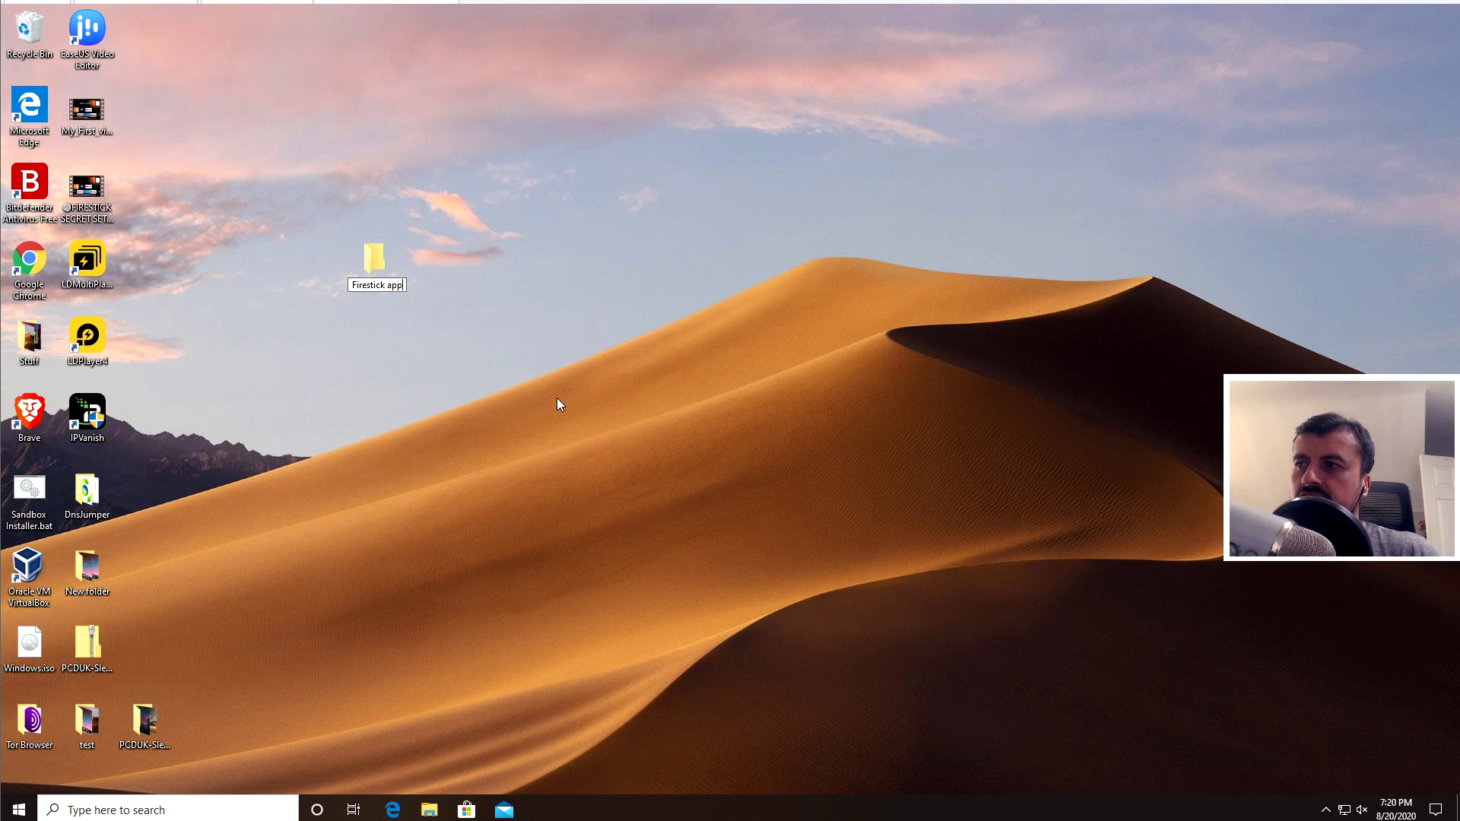
pyautogui.press('Return')
pyautogui.press('Return')
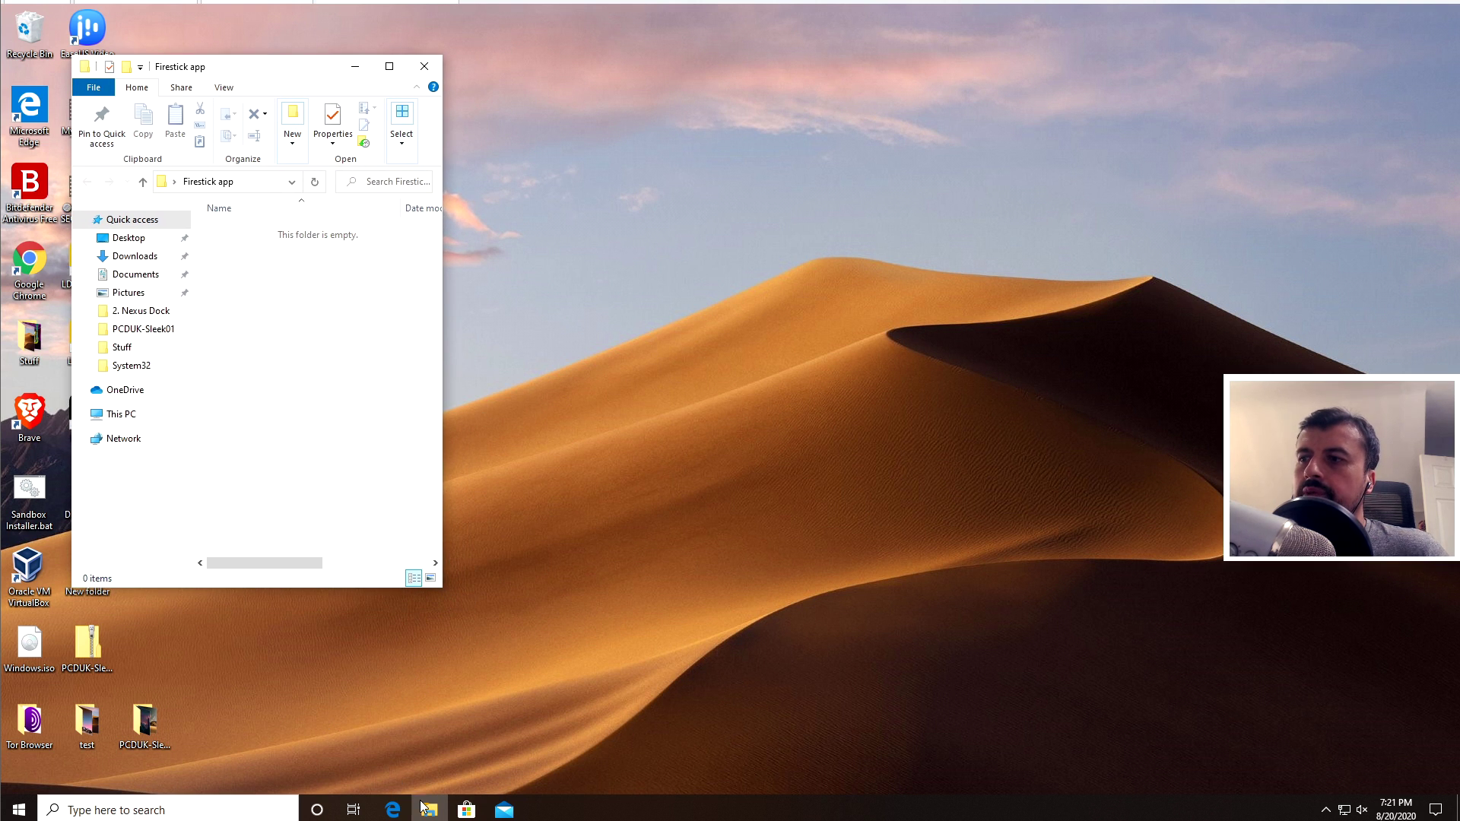
pyautogui.click(435, 775)
# - In a second File Explorer window, go to ftp://192.168.0.94:2121
pyautogui.press('super+e')
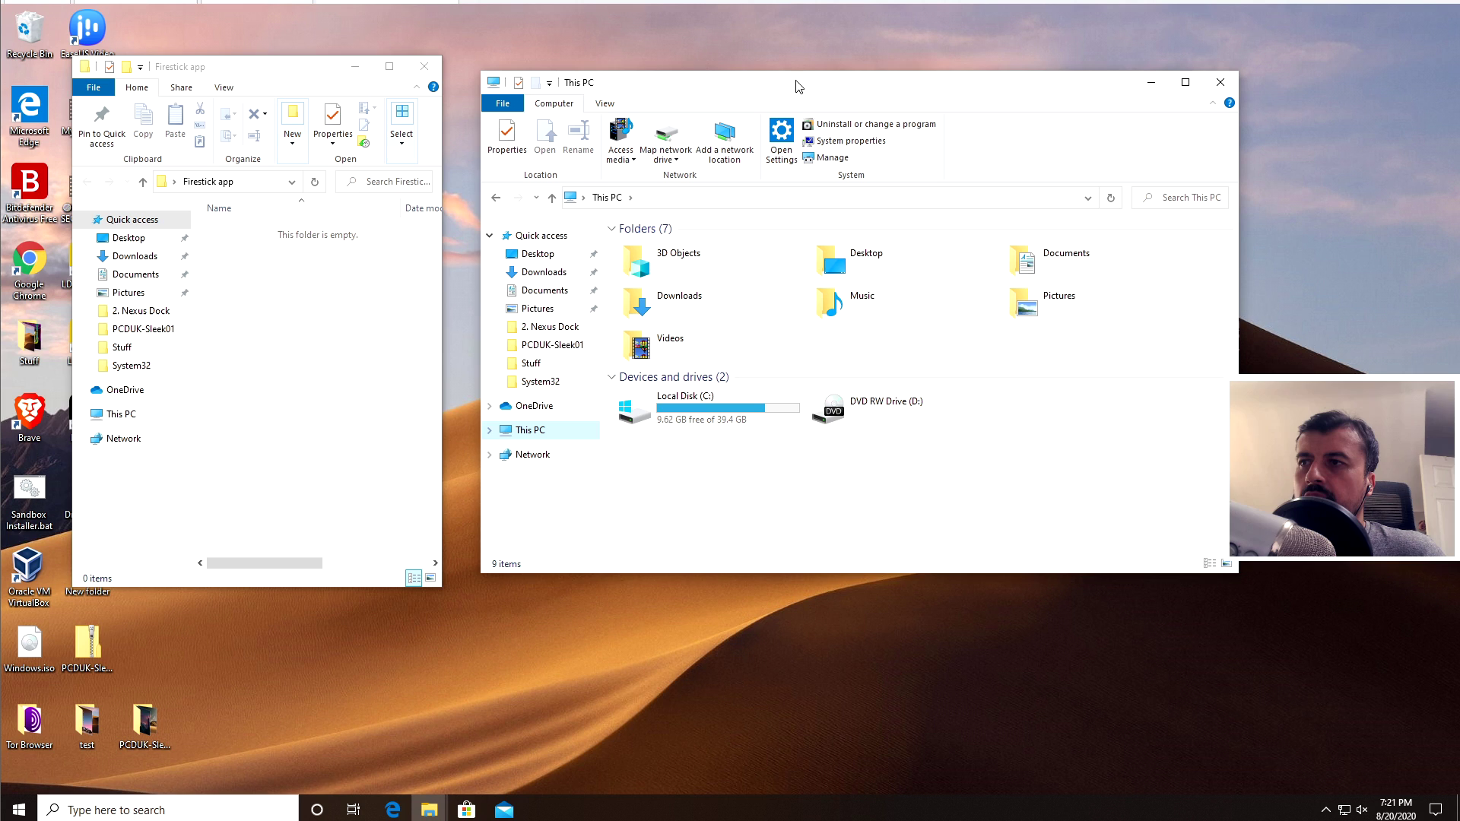
pyautogui.click(688, 199)
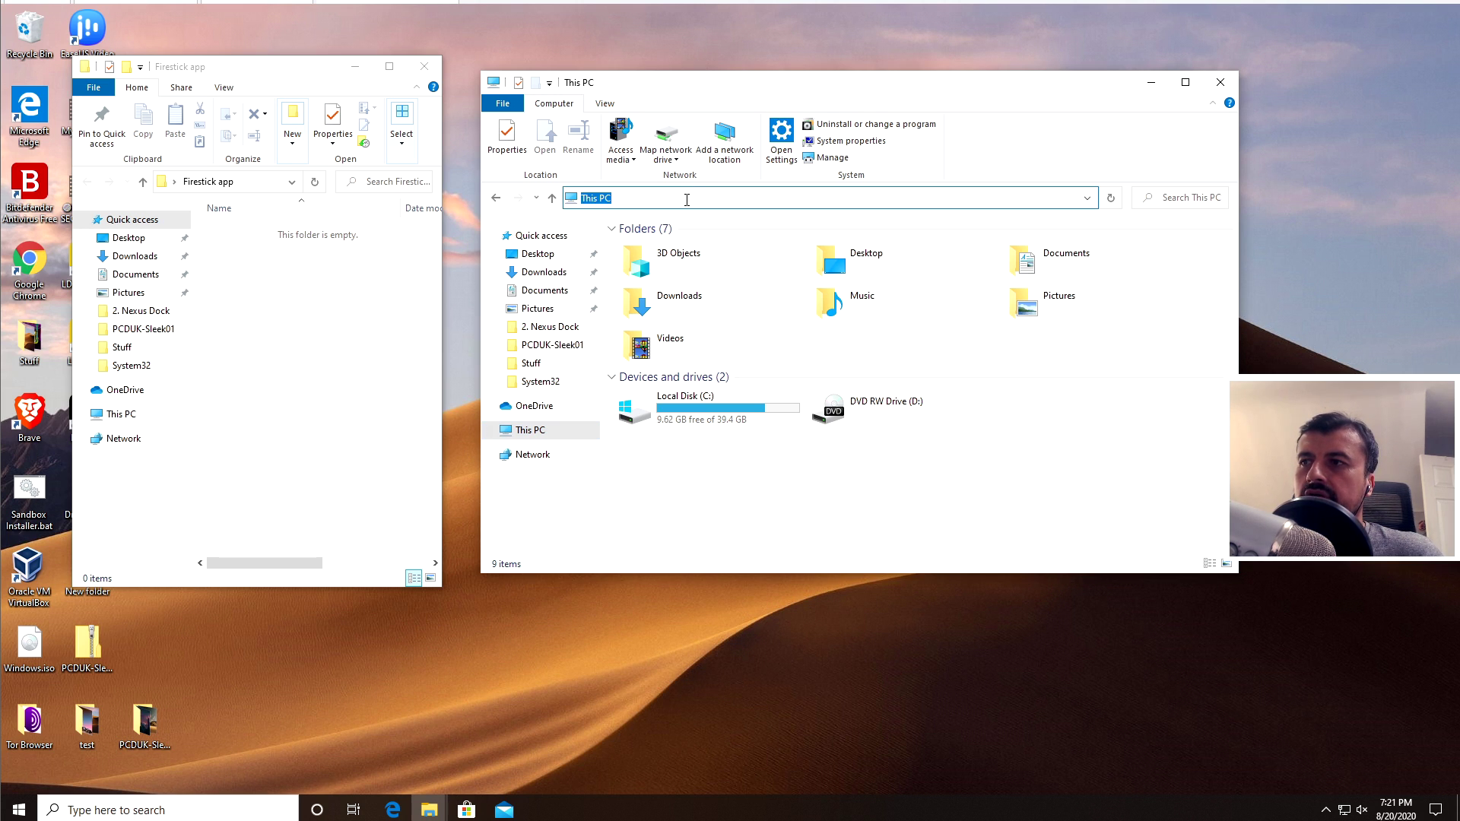
pyautogui.write('ftp:')
pyautogui.write('//')
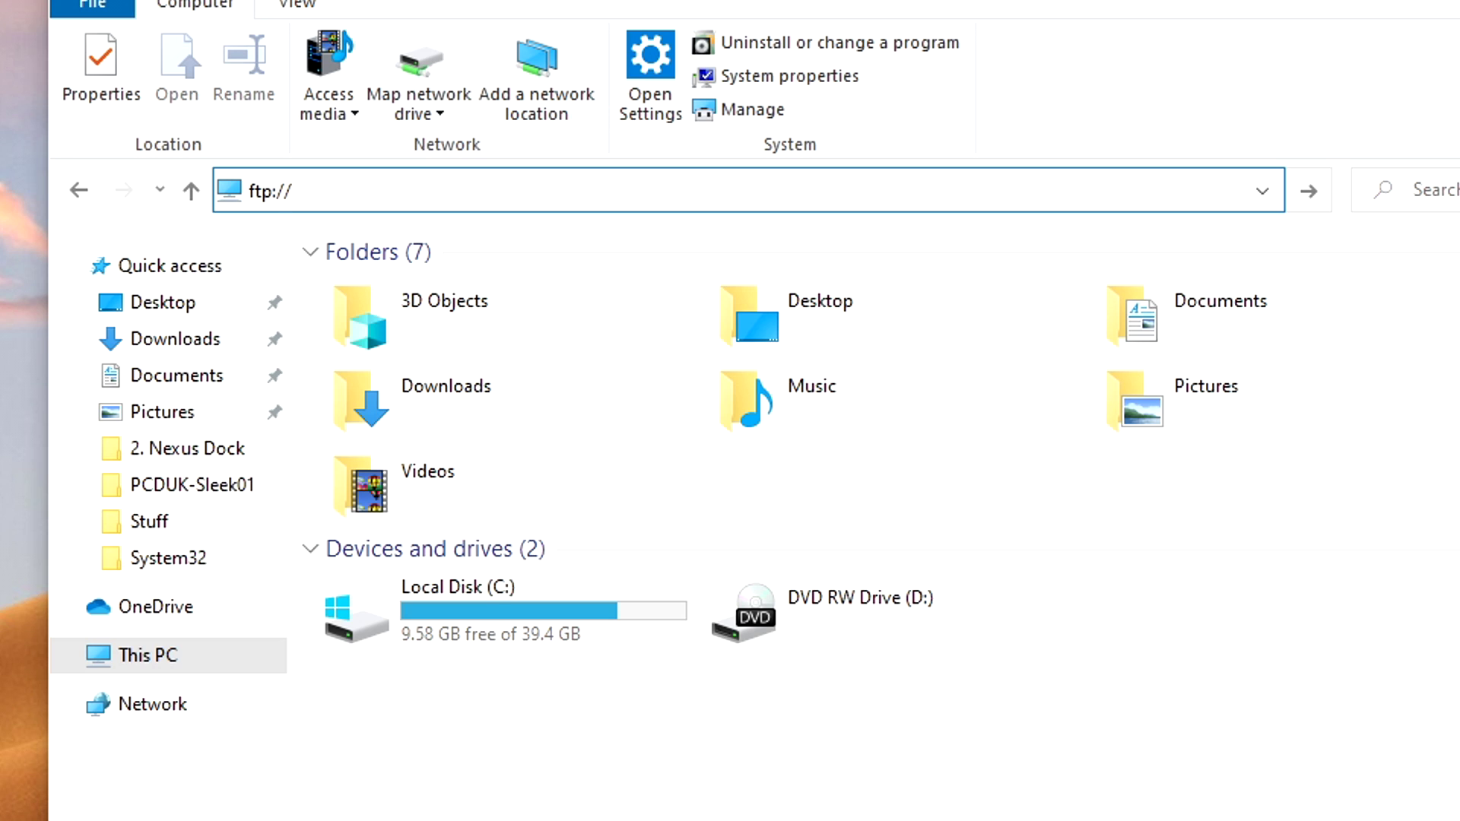
pyautogui.write('192.168.0.94:2121')
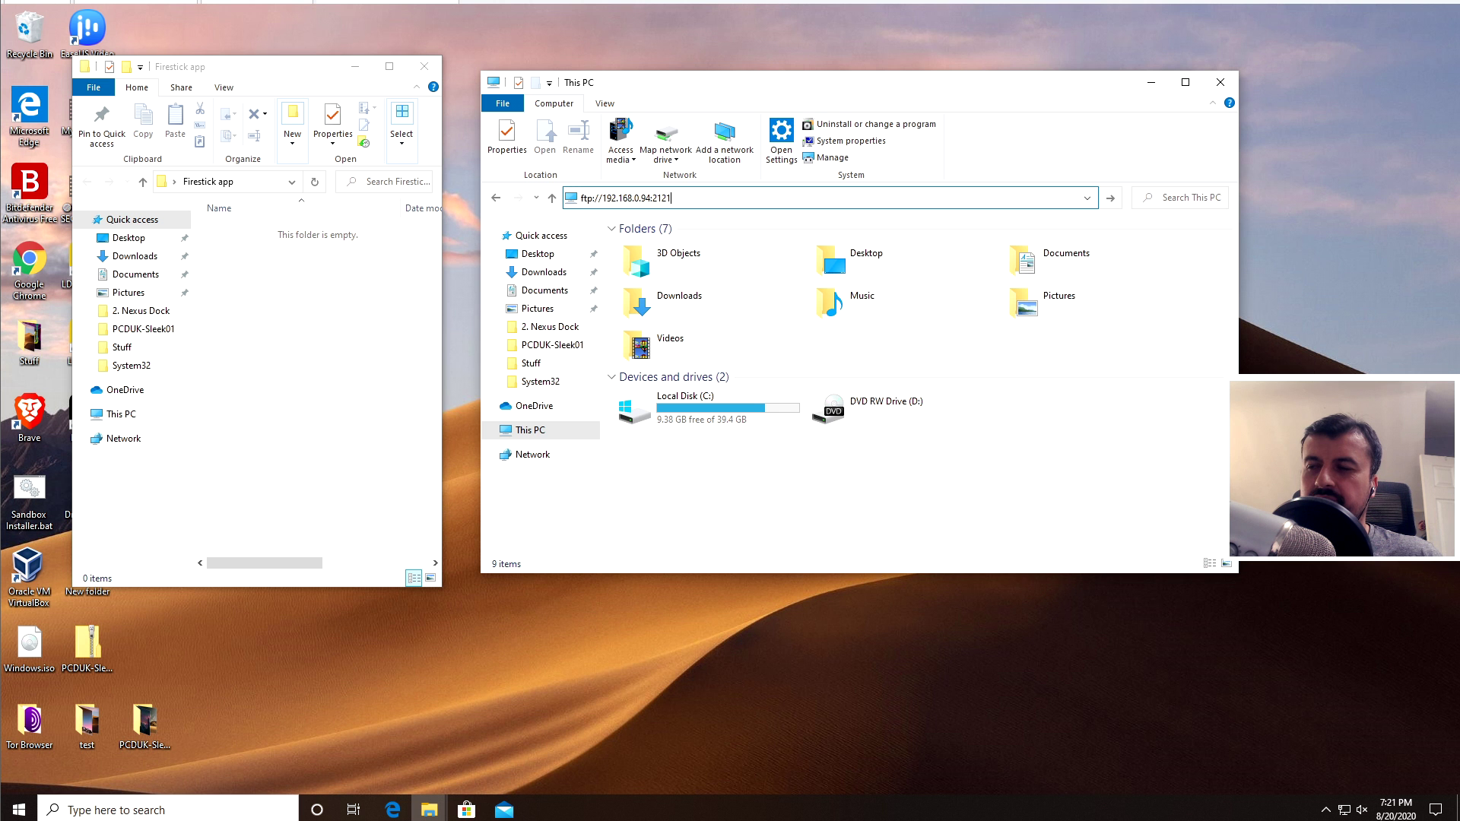
pyautogui.press('Return')
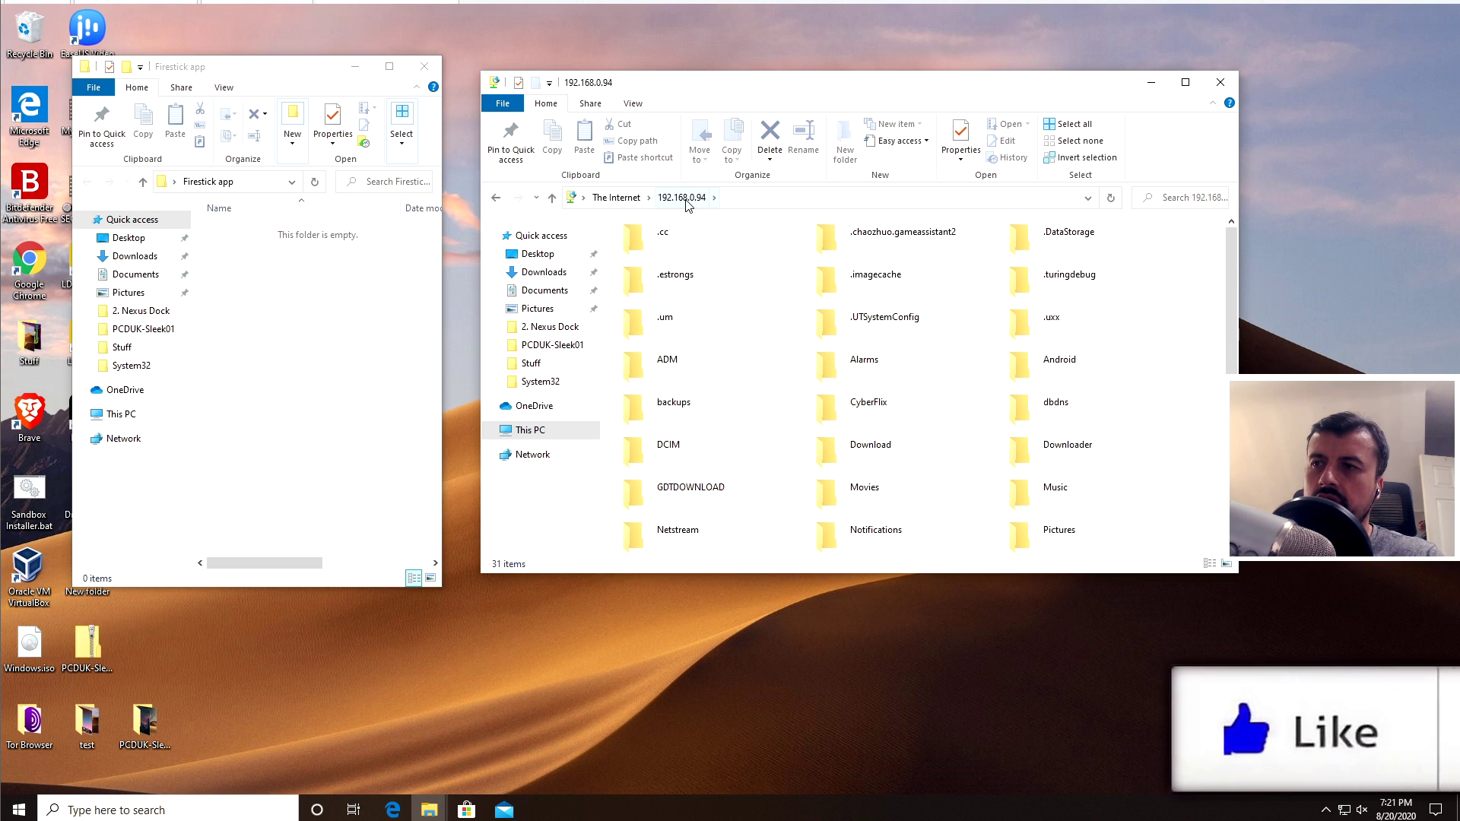
# - Open the FTP share's Downloader folder and delete the Waterfalls jpg image
pyautogui.scroll(-2, 828, 308)
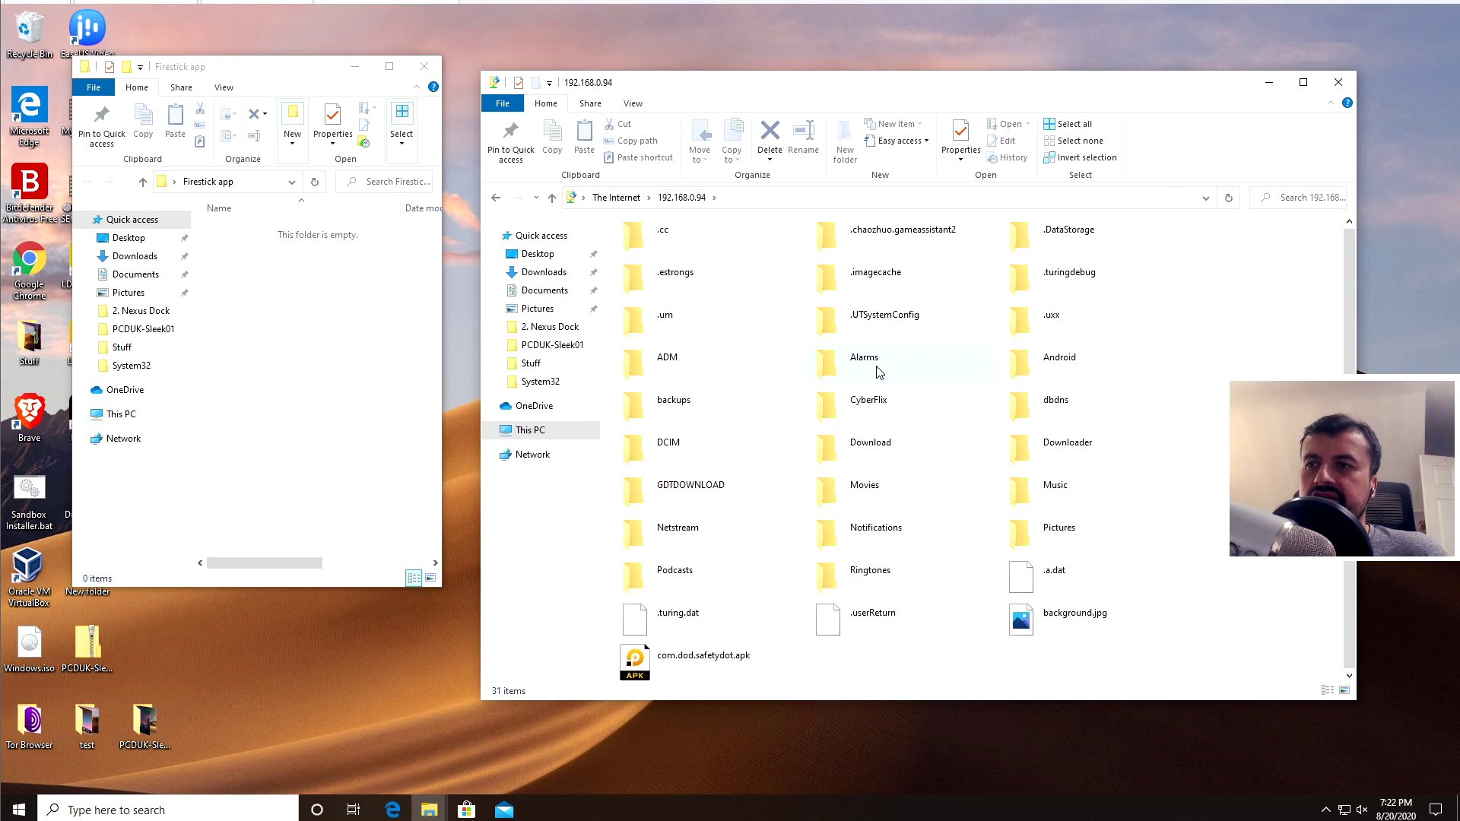
pyautogui.click(1090, 458)
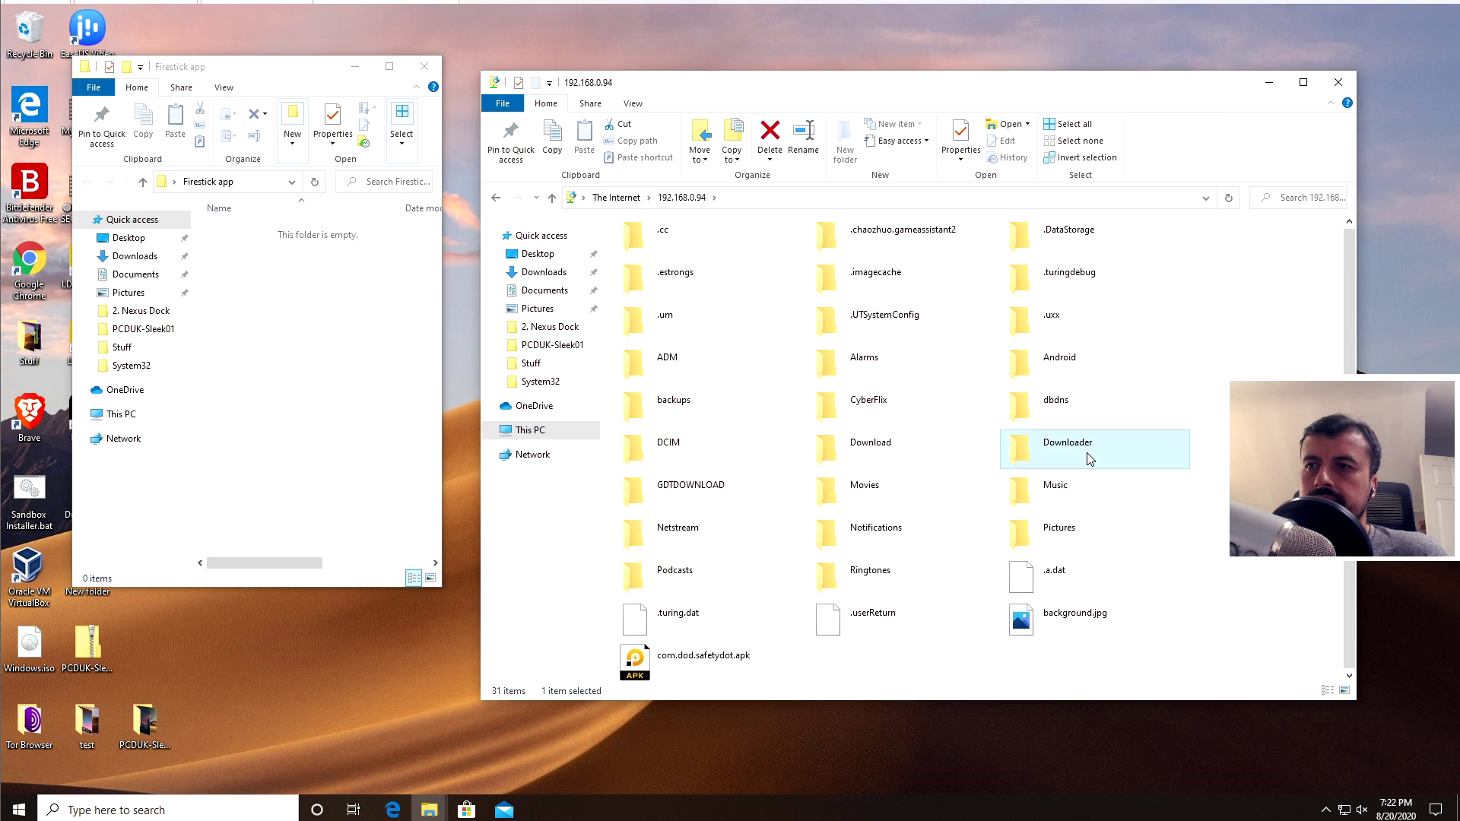
pyautogui.doubleClick(1090, 458)
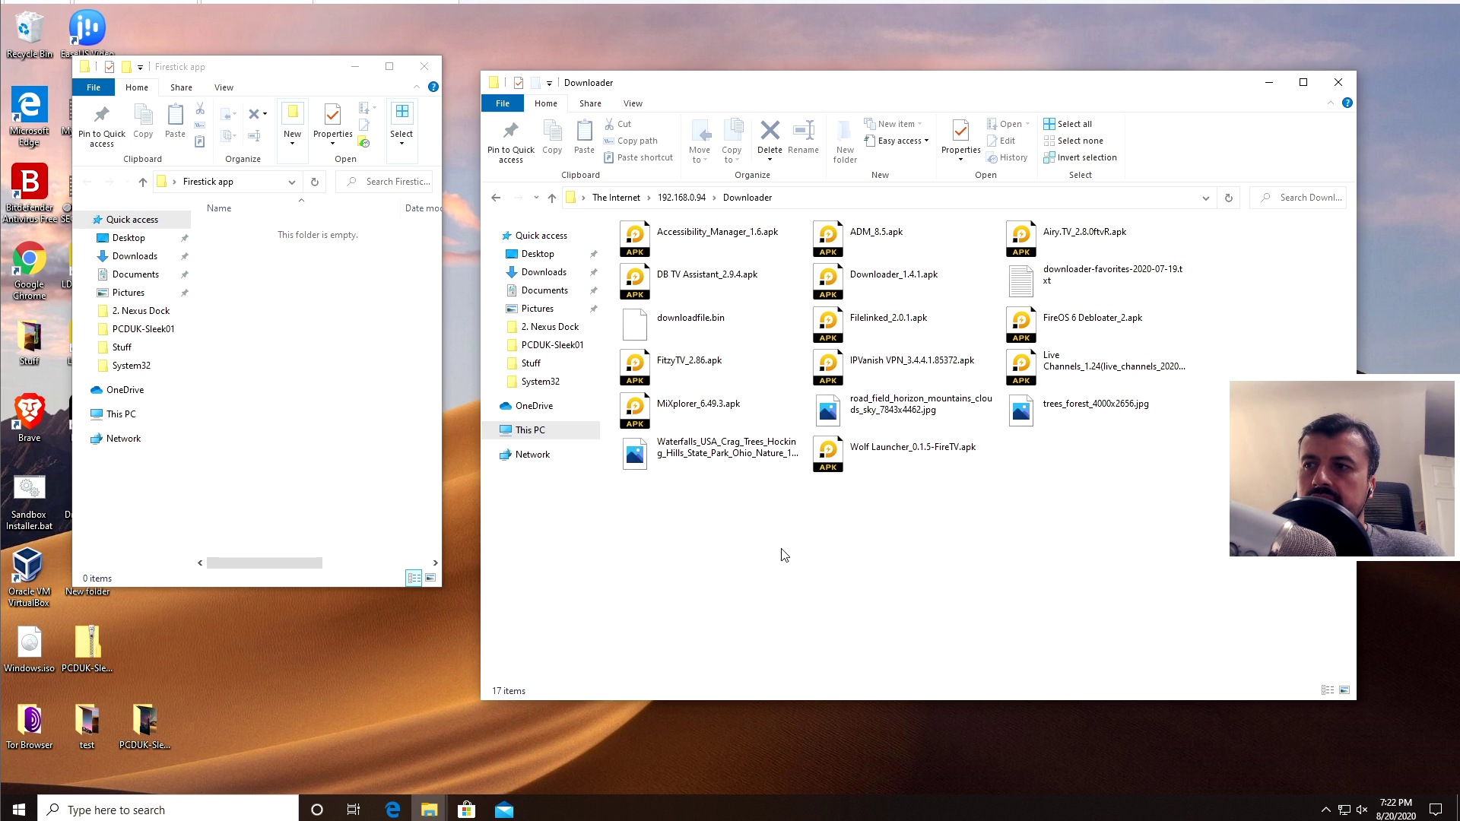
pyautogui.click(706, 459)
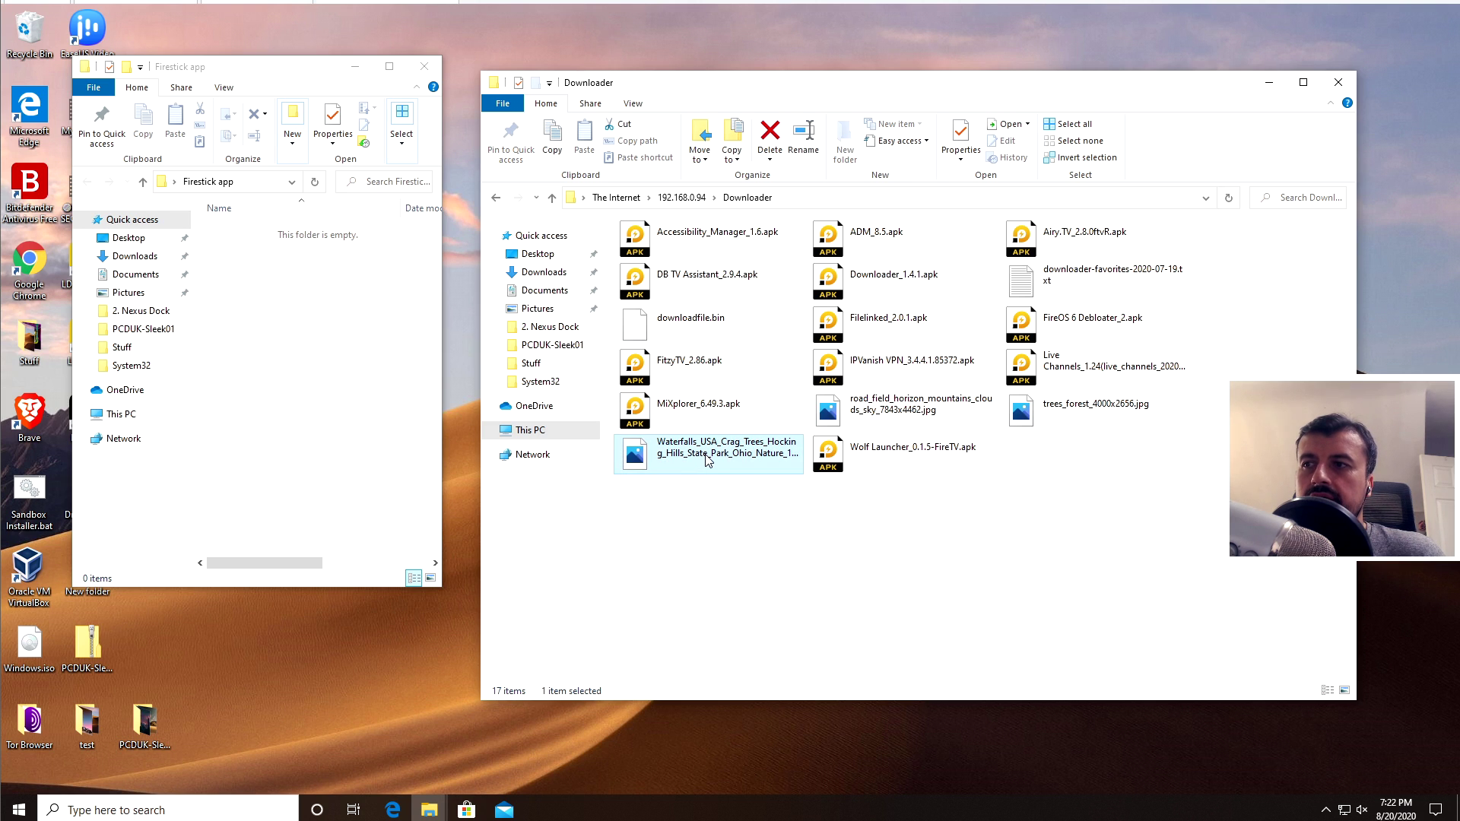
pyautogui.press('Delete')
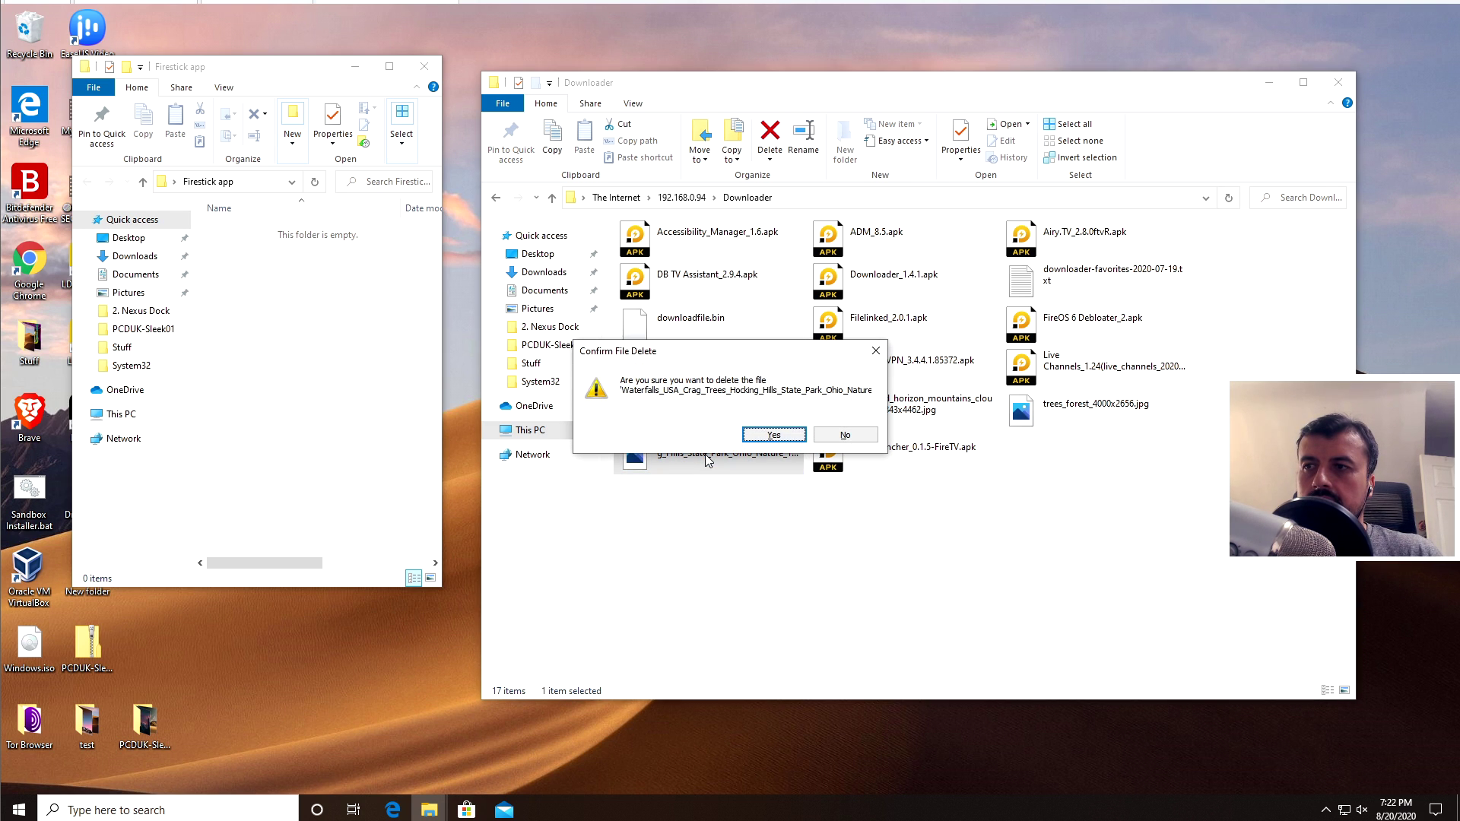
pyautogui.press('Return')
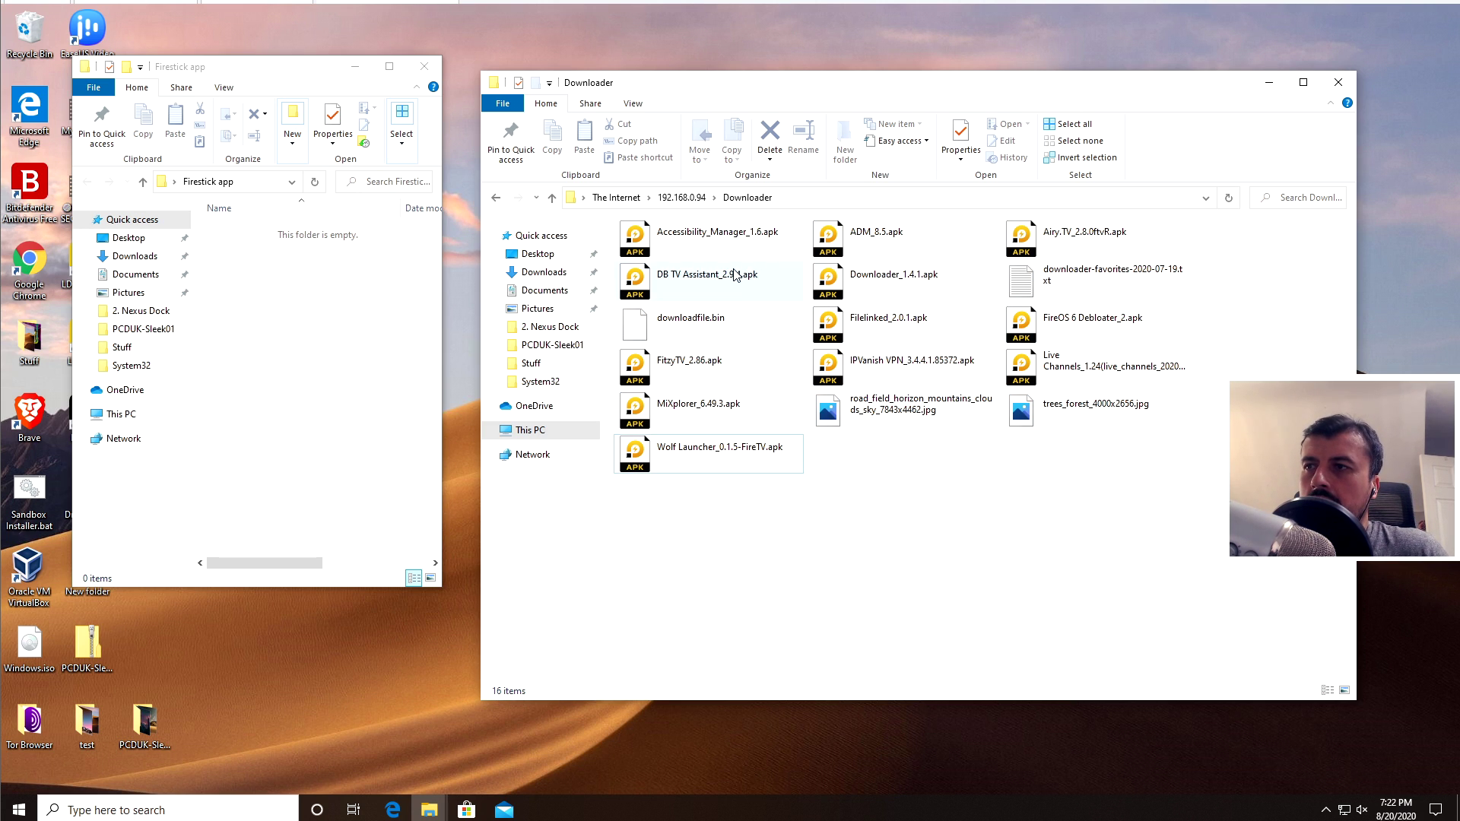
# - Select the twelve APKs in the FTP Downloader folder and drag them into Firestick app
pyautogui.click(719, 242)
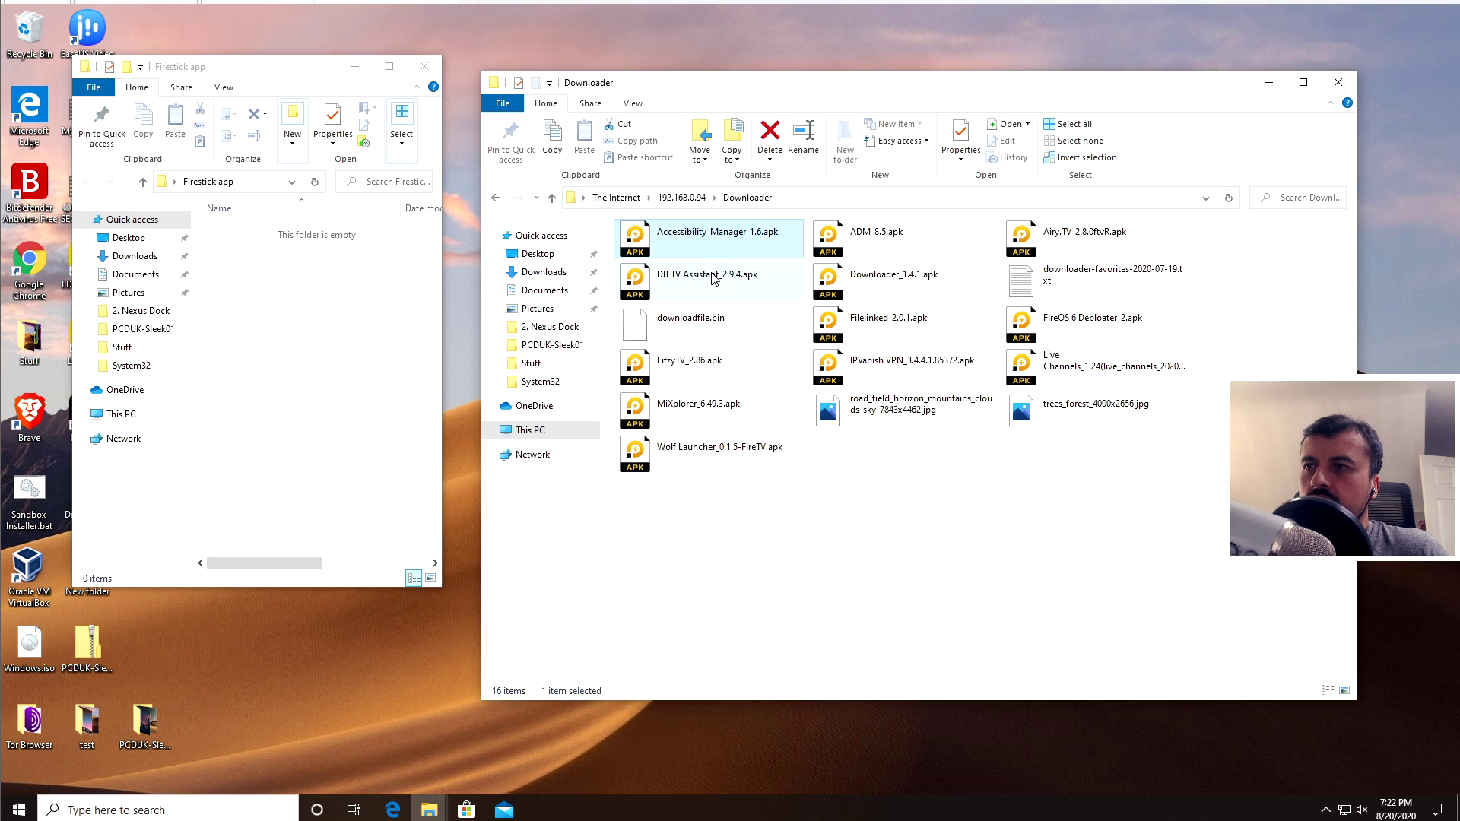
pyautogui.keyDown('ctrl'); pyautogui.click(732, 290); pyautogui.keyUp('ctrl')
pyautogui.keyDown('ctrl'); pyautogui.click(707, 362); pyautogui.keyUp('ctrl')
pyautogui.keyDown('ctrl'); pyautogui.click(701, 403); pyautogui.keyUp('ctrl')
pyautogui.keyDown('ctrl'); pyautogui.click(707, 460); pyautogui.keyUp('ctrl')
pyautogui.keyDown('ctrl'); pyautogui.click(845, 373); pyautogui.keyUp('ctrl')
pyautogui.keyDown('ctrl'); pyautogui.click(865, 323); pyautogui.keyUp('ctrl')
pyautogui.keyDown('ctrl'); pyautogui.click(869, 273); pyautogui.keyUp('ctrl')
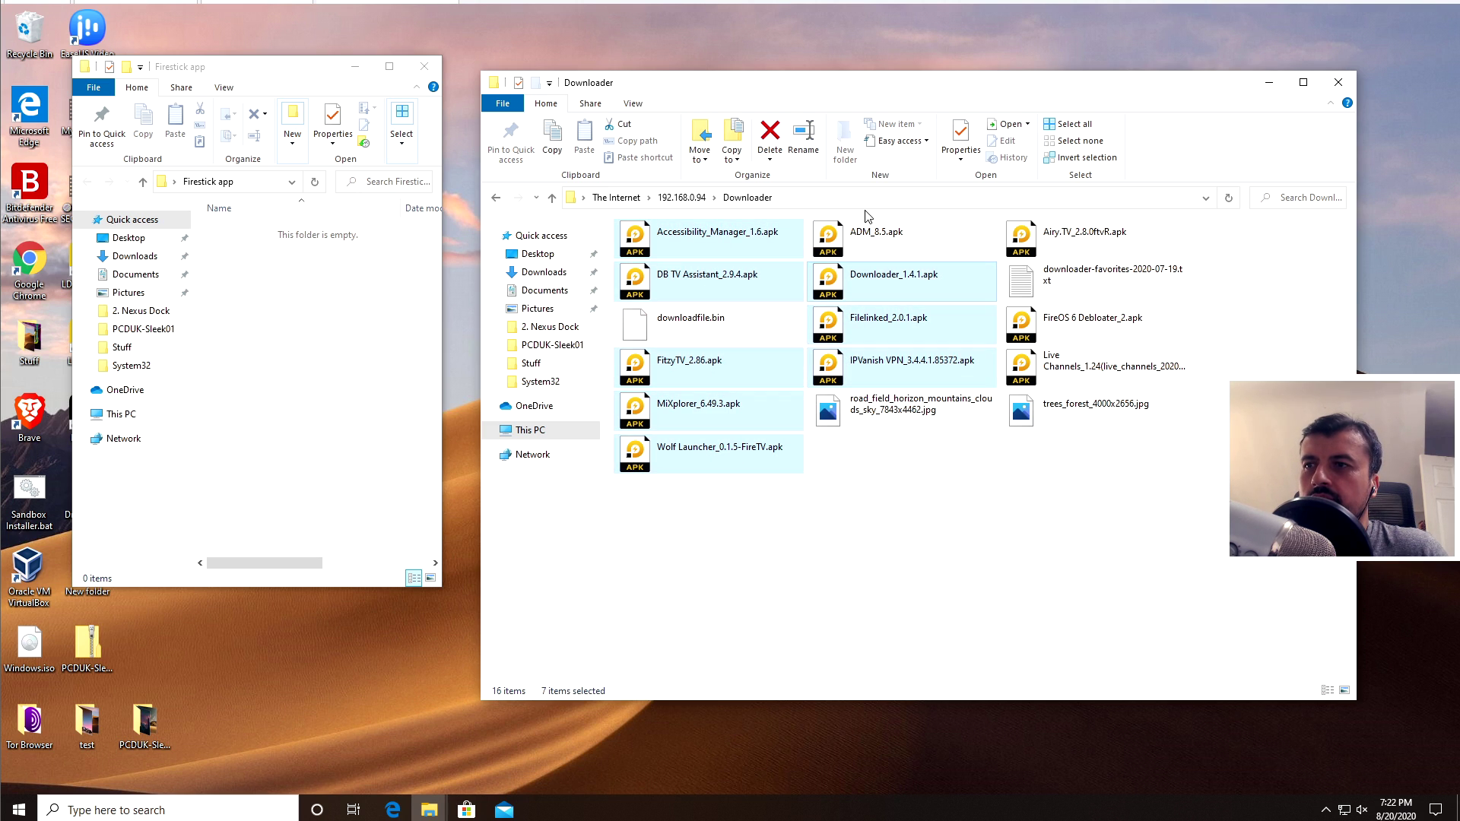
pyautogui.keyDown('ctrl'); pyautogui.click(868, 232); pyautogui.keyUp('ctrl')
pyautogui.keyDown('ctrl'); pyautogui.click(1022, 241); pyautogui.keyUp('ctrl')
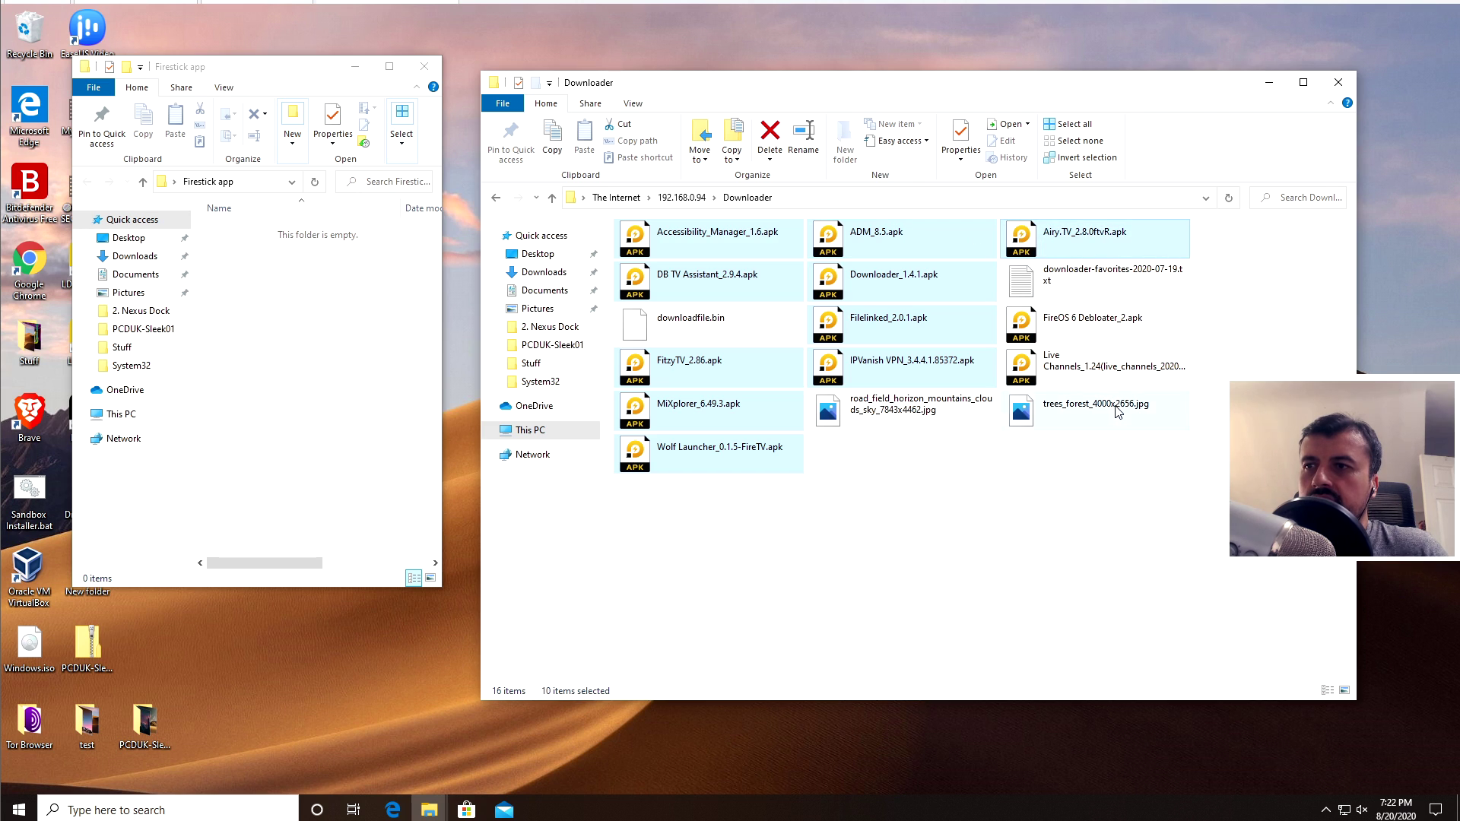
pyautogui.keyDown('ctrl'); pyautogui.click(1084, 363); pyautogui.keyUp('ctrl')
pyautogui.keyDown('ctrl'); pyautogui.click(1083, 337); pyautogui.keyUp('ctrl')
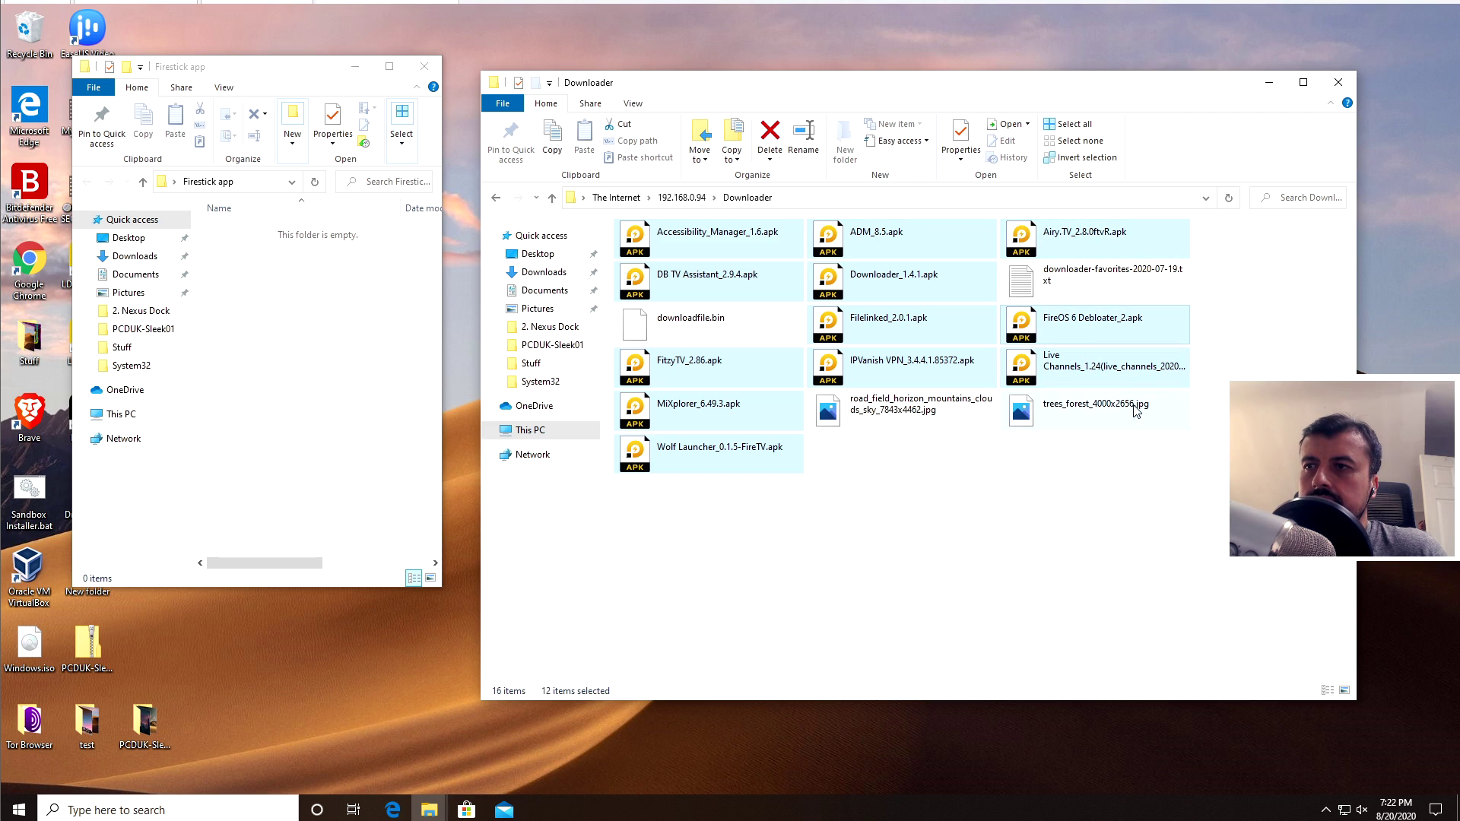
pyautogui.moveTo(751, 250); pyautogui.dragTo(334, 327)
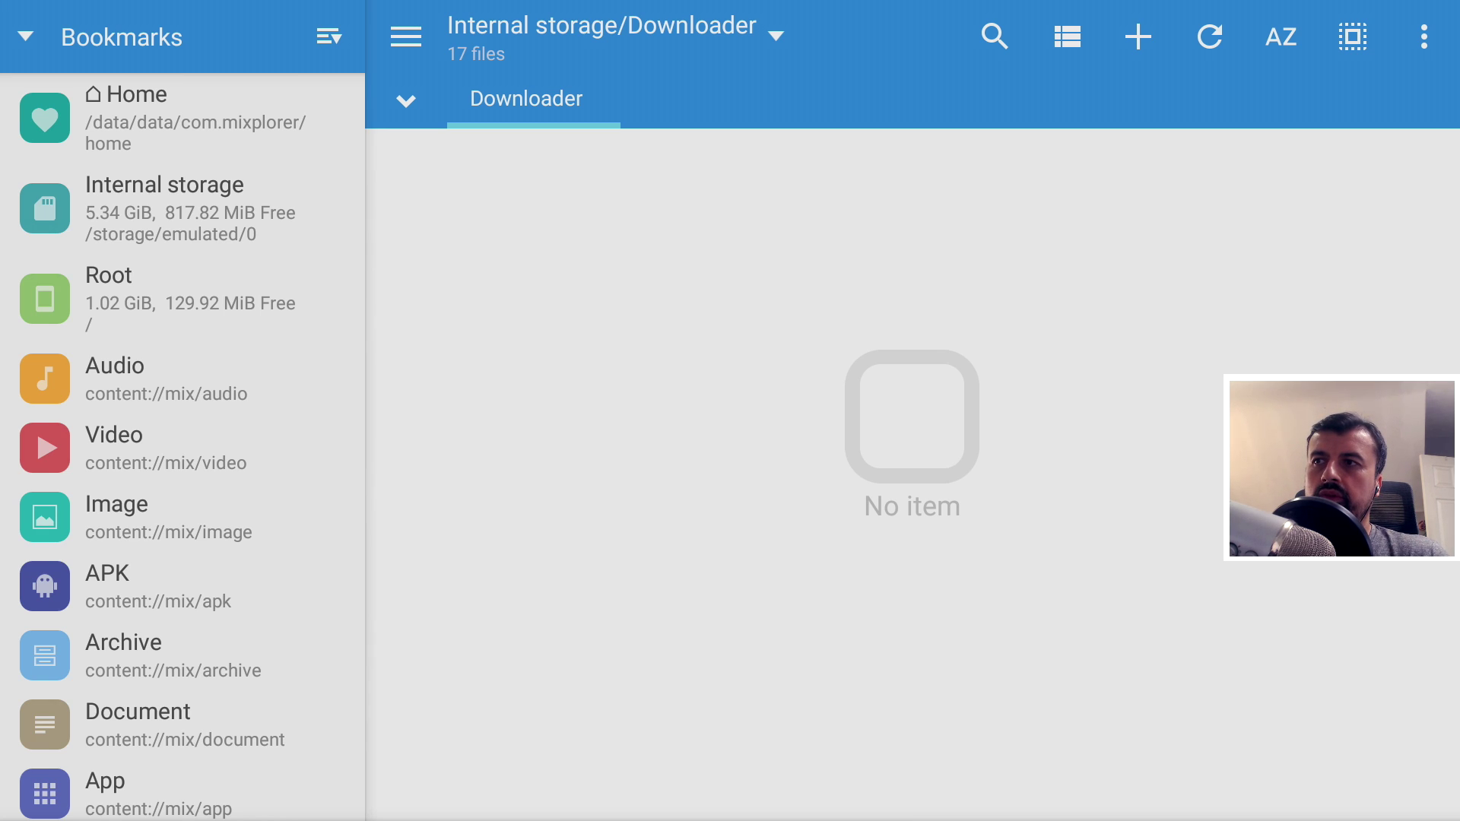
# - Restart MiXplorer's FTP server from the overflow menu's Servers list
pyautogui.click(1424, 37)
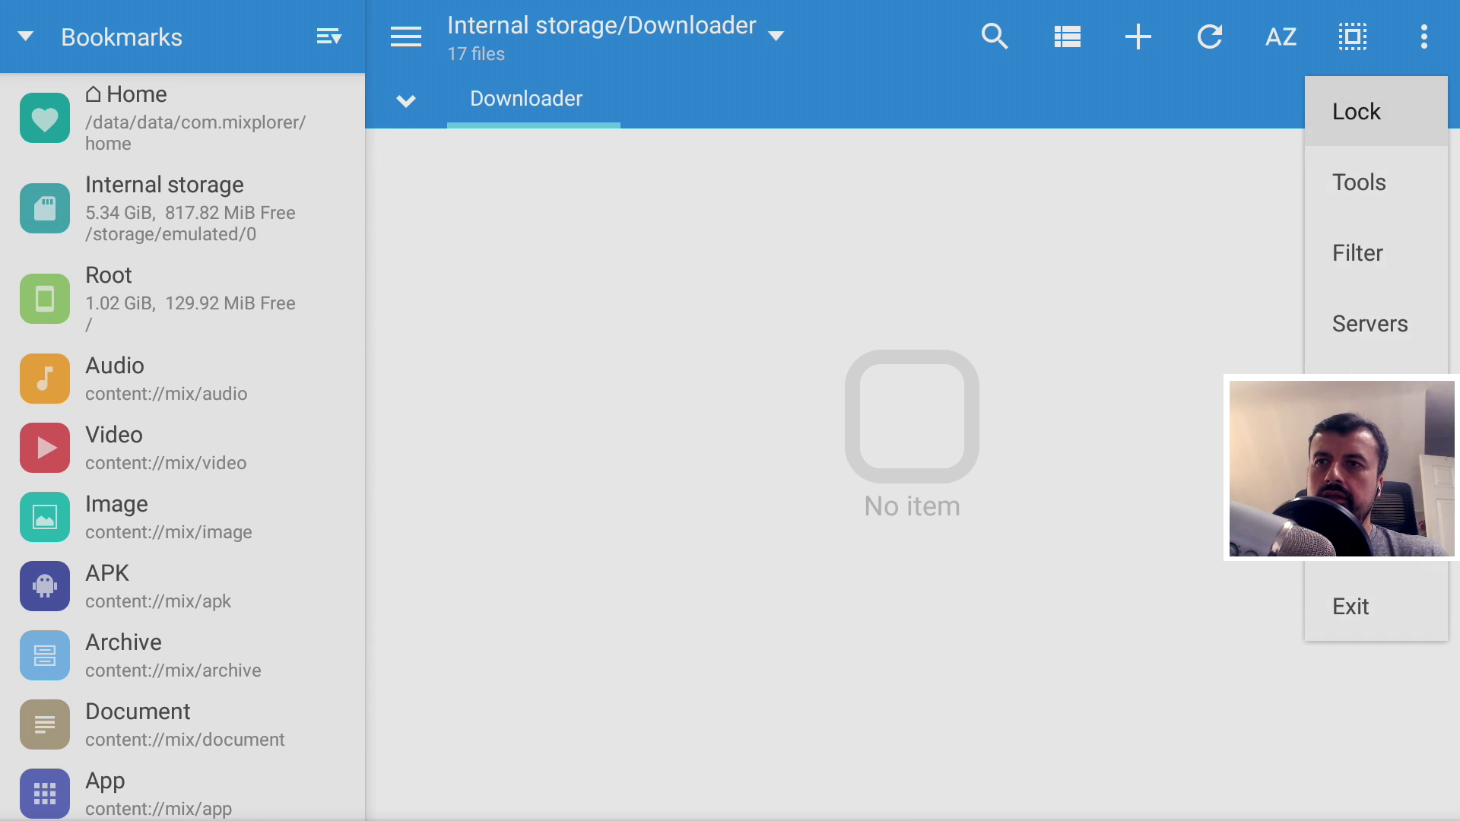
pyautogui.press('Down')
pyautogui.press('Down')
pyautogui.press('Down')
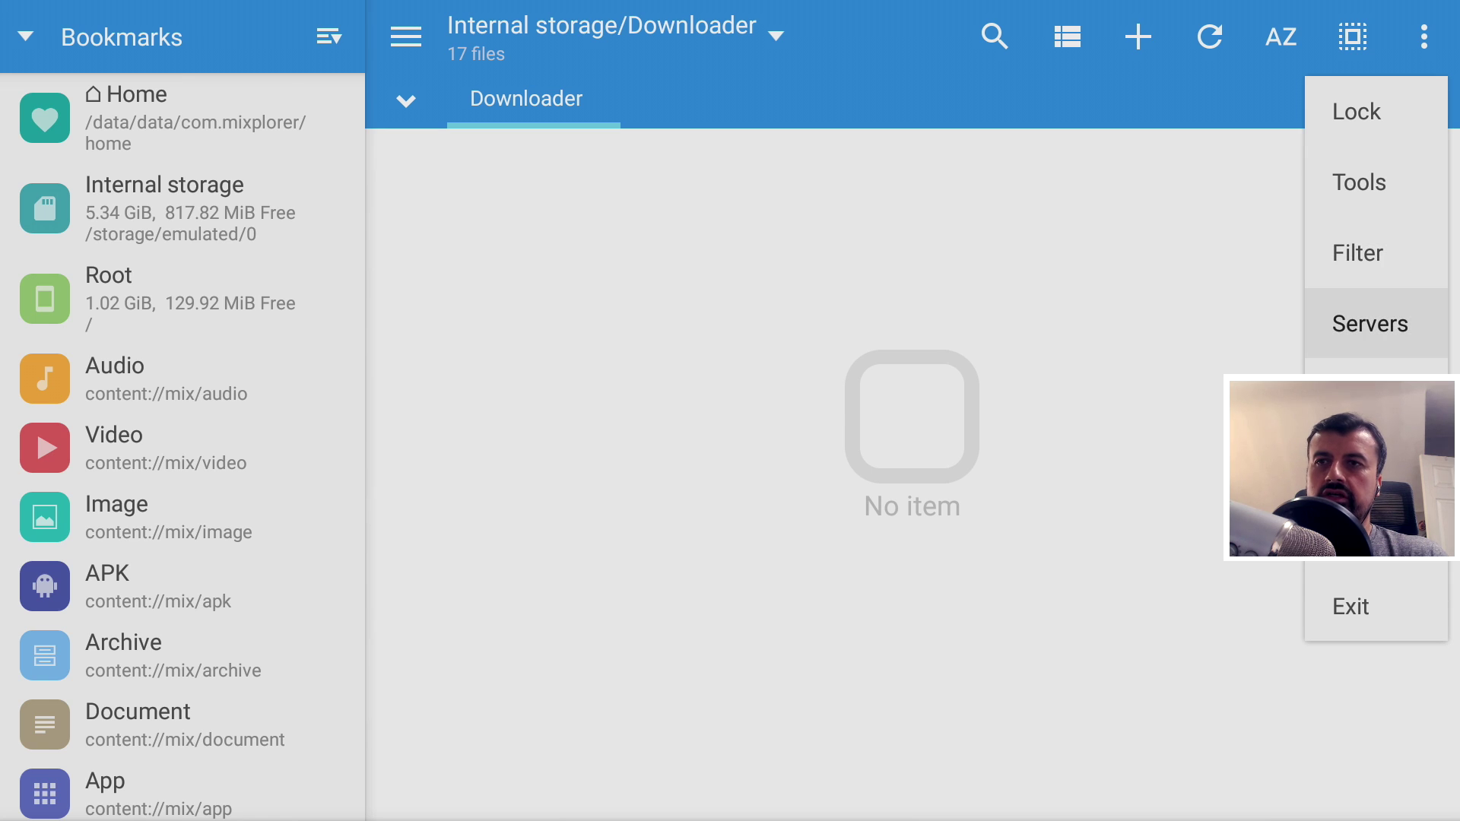
pyautogui.press('Return')
pyautogui.press('Down')
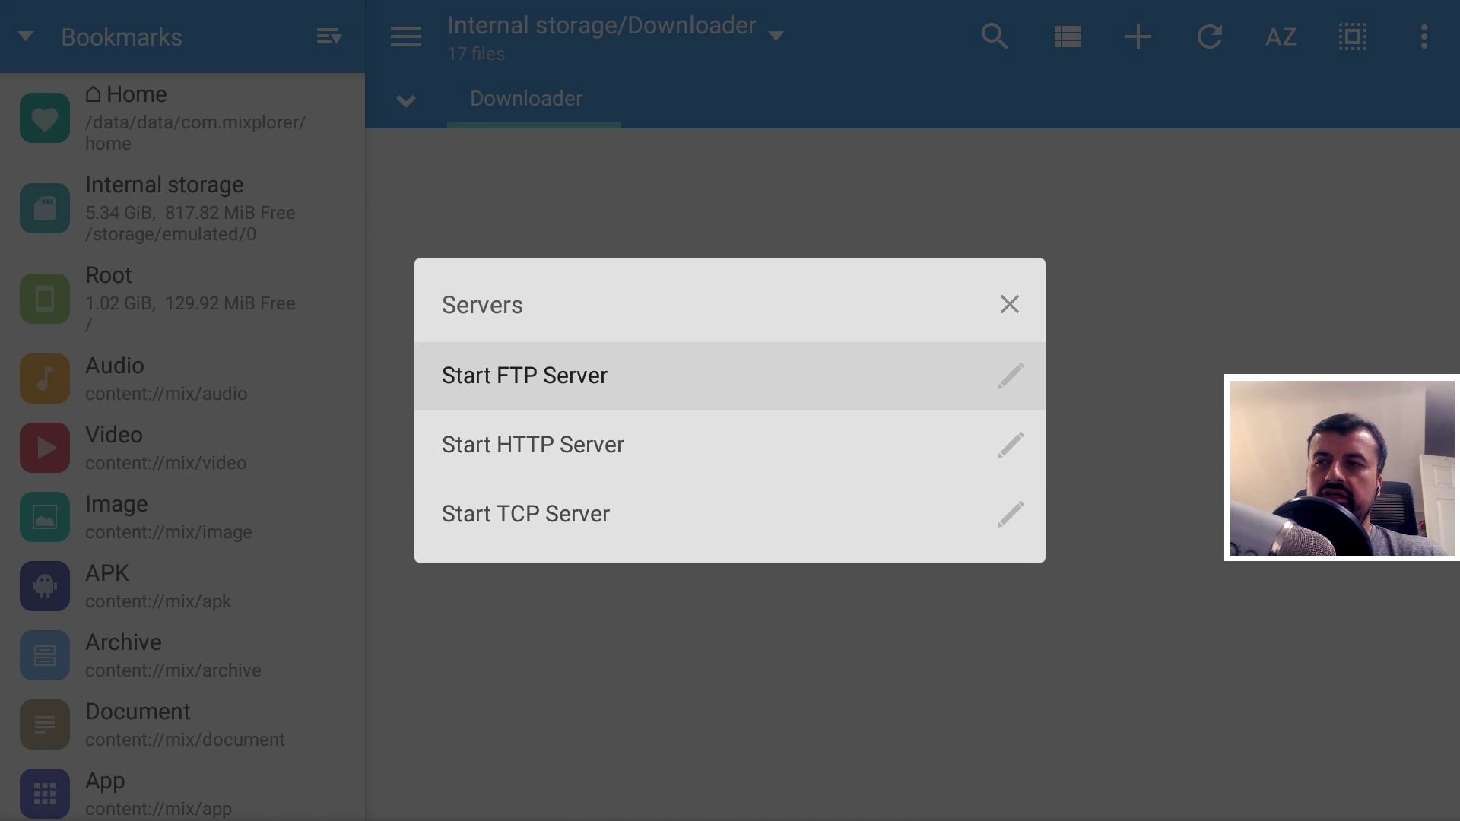
pyautogui.press('Return')
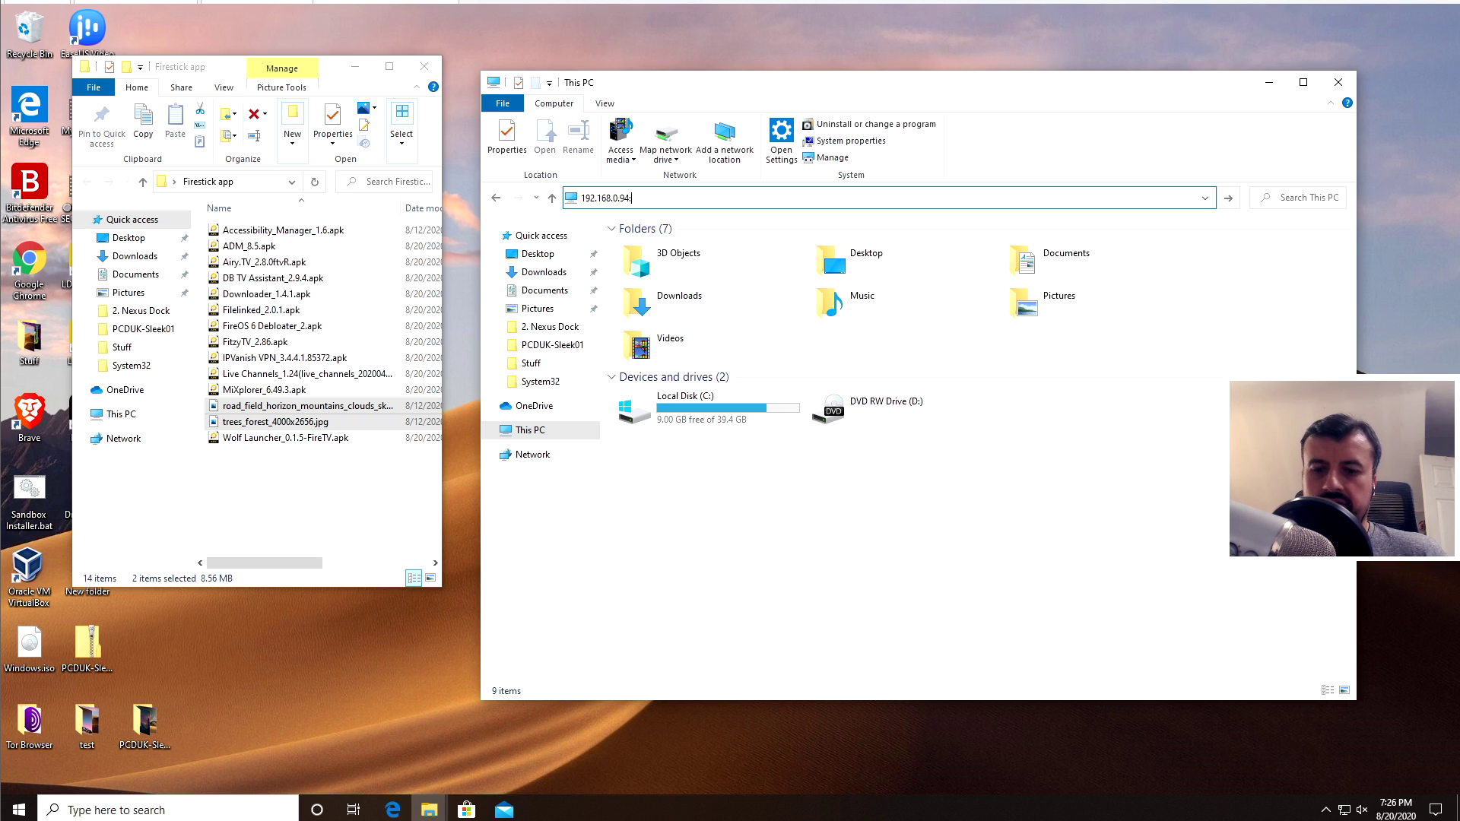
# - Connect to the FTP share at 192.168.0.94:2121 and open its Downloader folder
pyautogui.write('2121')
pyautogui.press('Return')
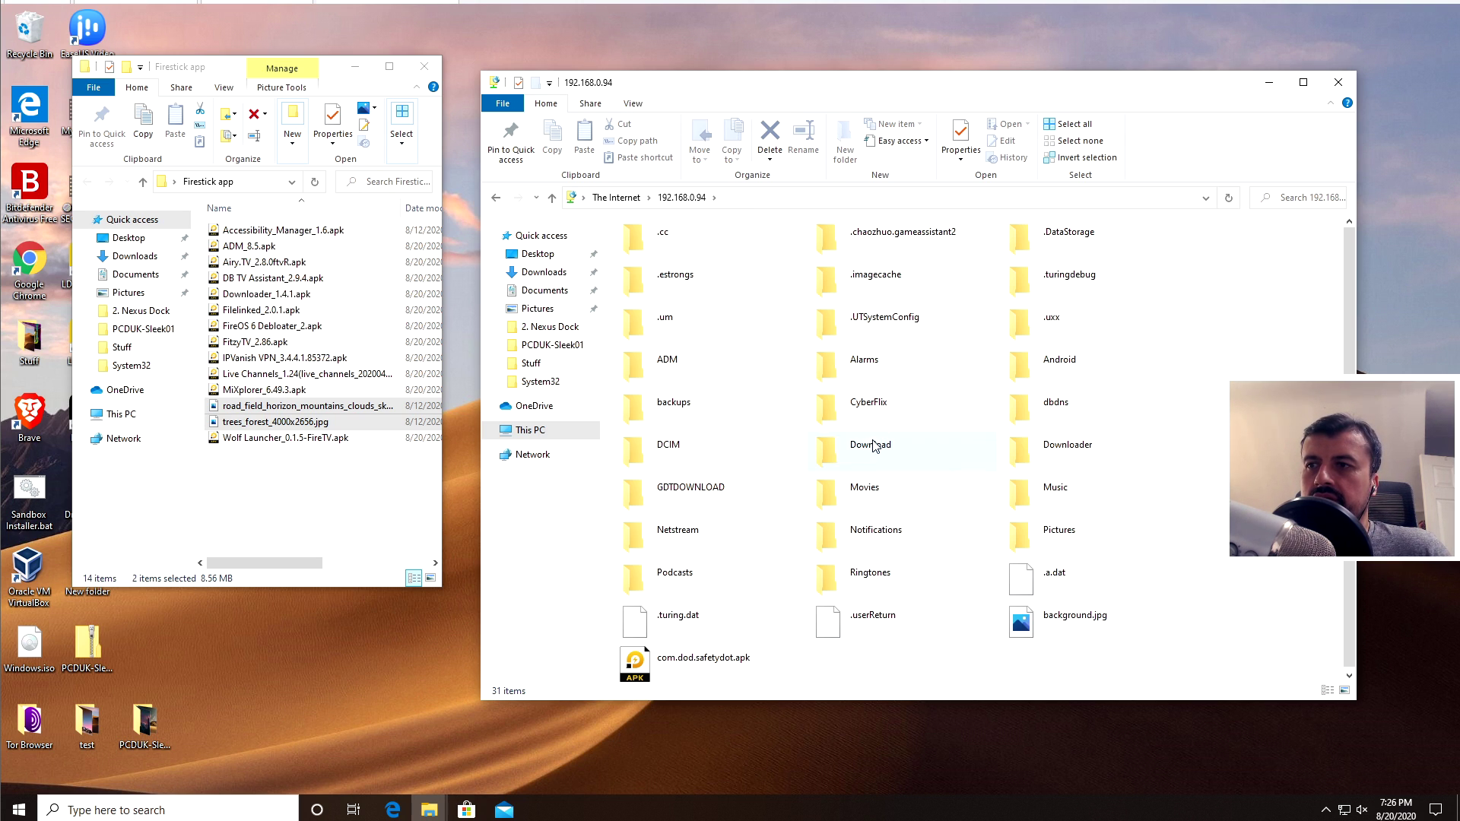
pyautogui.doubleClick(1030, 463)
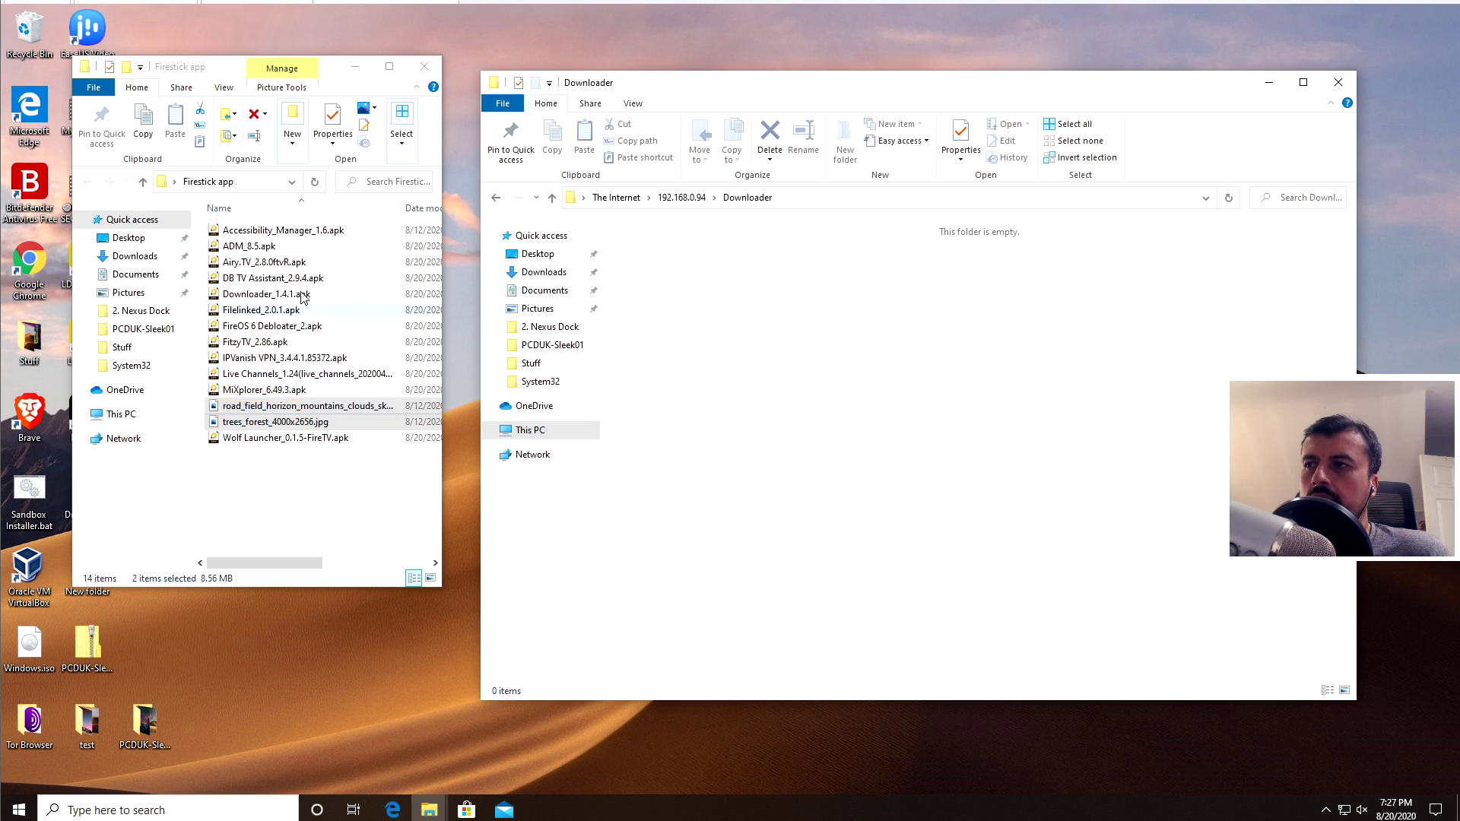
# - Drag the backed-up APKs, FitzyTV through Wolf Launcher, from Firestick app into Downloader
pyautogui.click(259, 467)
pyautogui.moveTo(365, 490); pyautogui.dragTo(262, 222)
pyautogui.moveTo(263, 332); pyautogui.dragTo(840, 368)
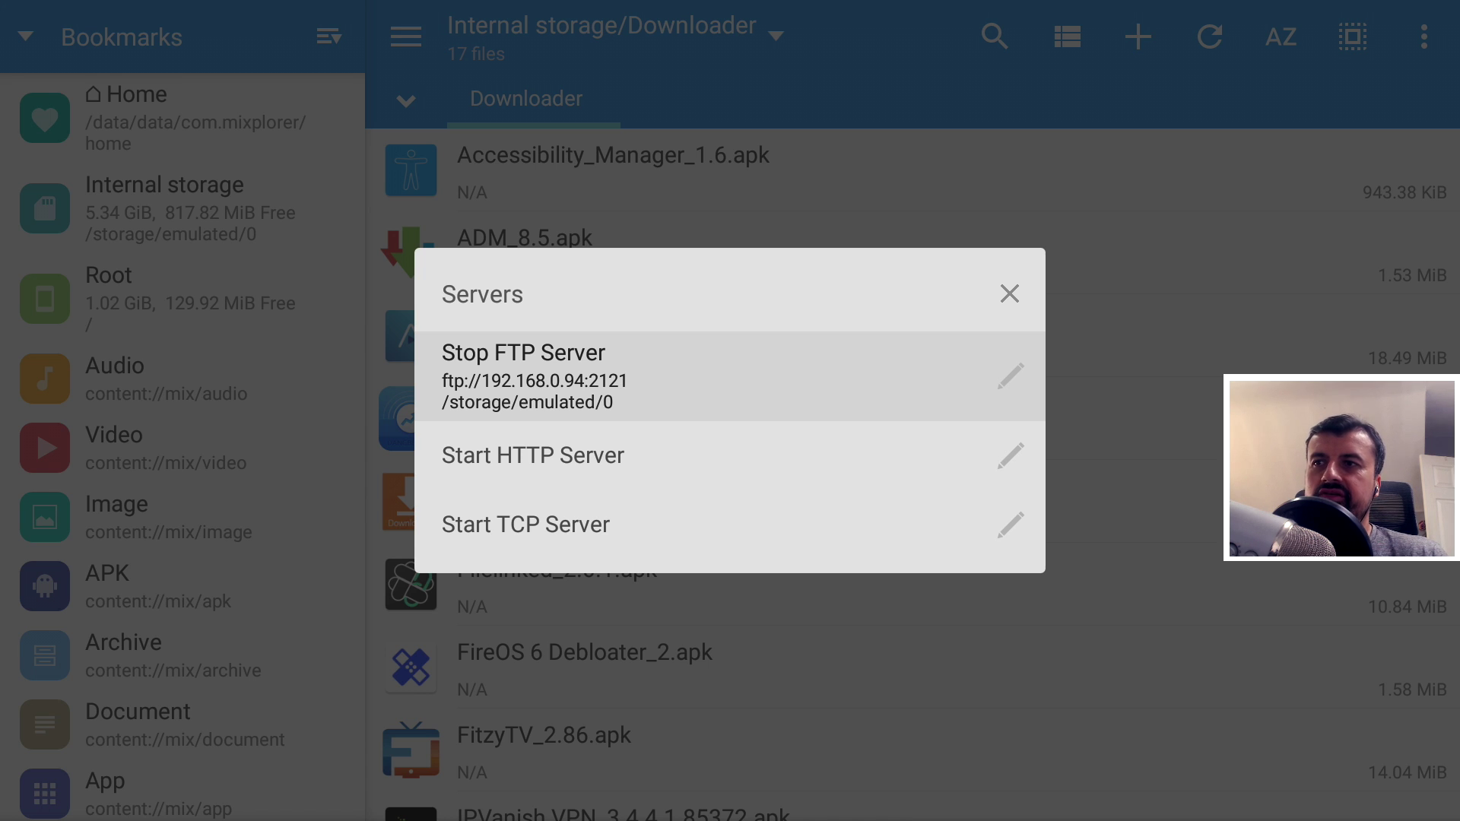
# - Stop the FTP server, close Servers, and select Filelinked_2.0.1.apk
pyautogui.press('Return')
pyautogui.press('Escape')
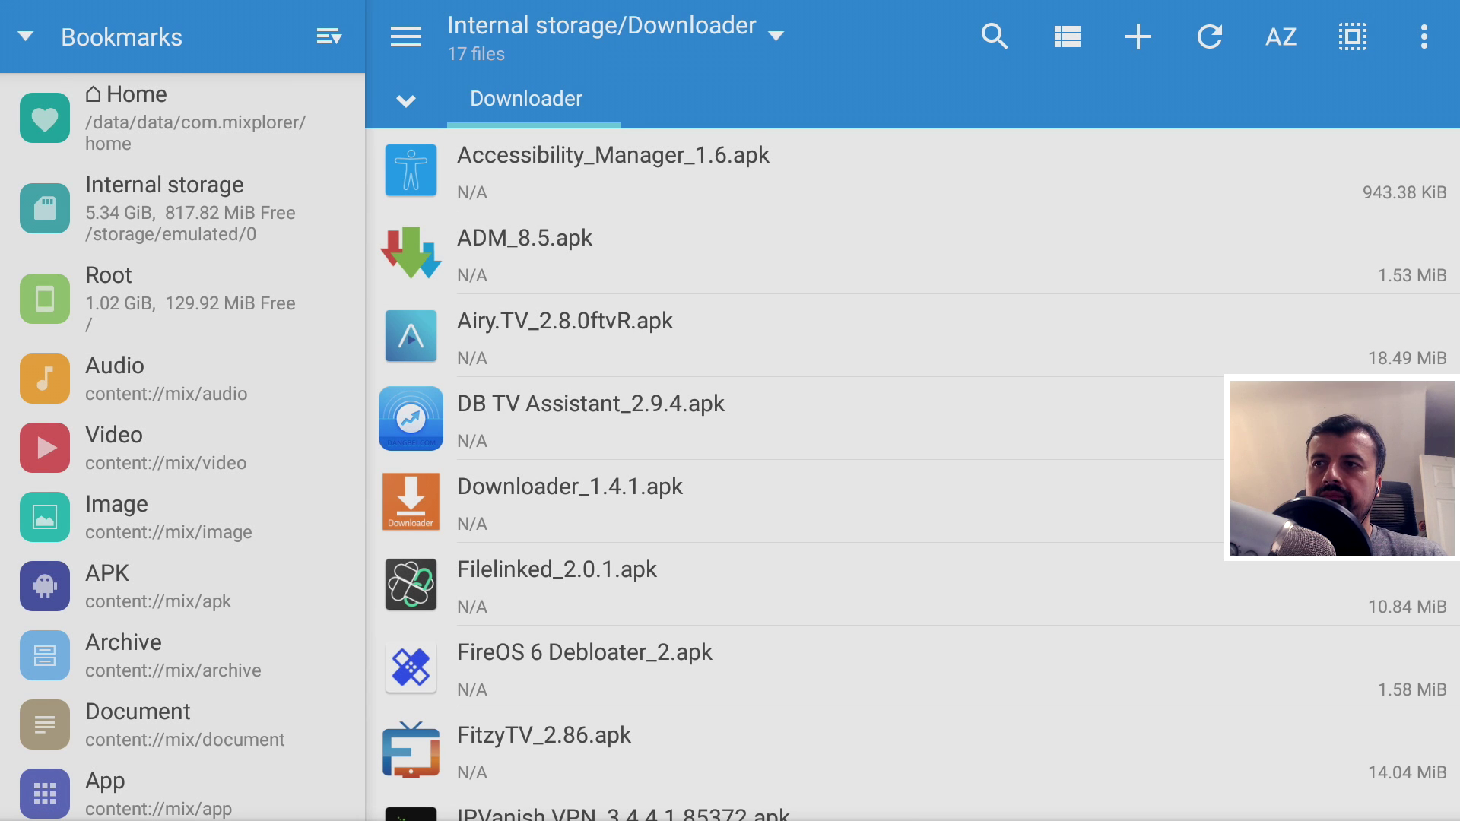
pyautogui.press('Down')
pyautogui.press('Down')
pyautogui.press('Down')
pyautogui.press('Down')
pyautogui.press('Down')
pyautogui.press('Down')
pyautogui.press('Down')
pyautogui.press('Down')
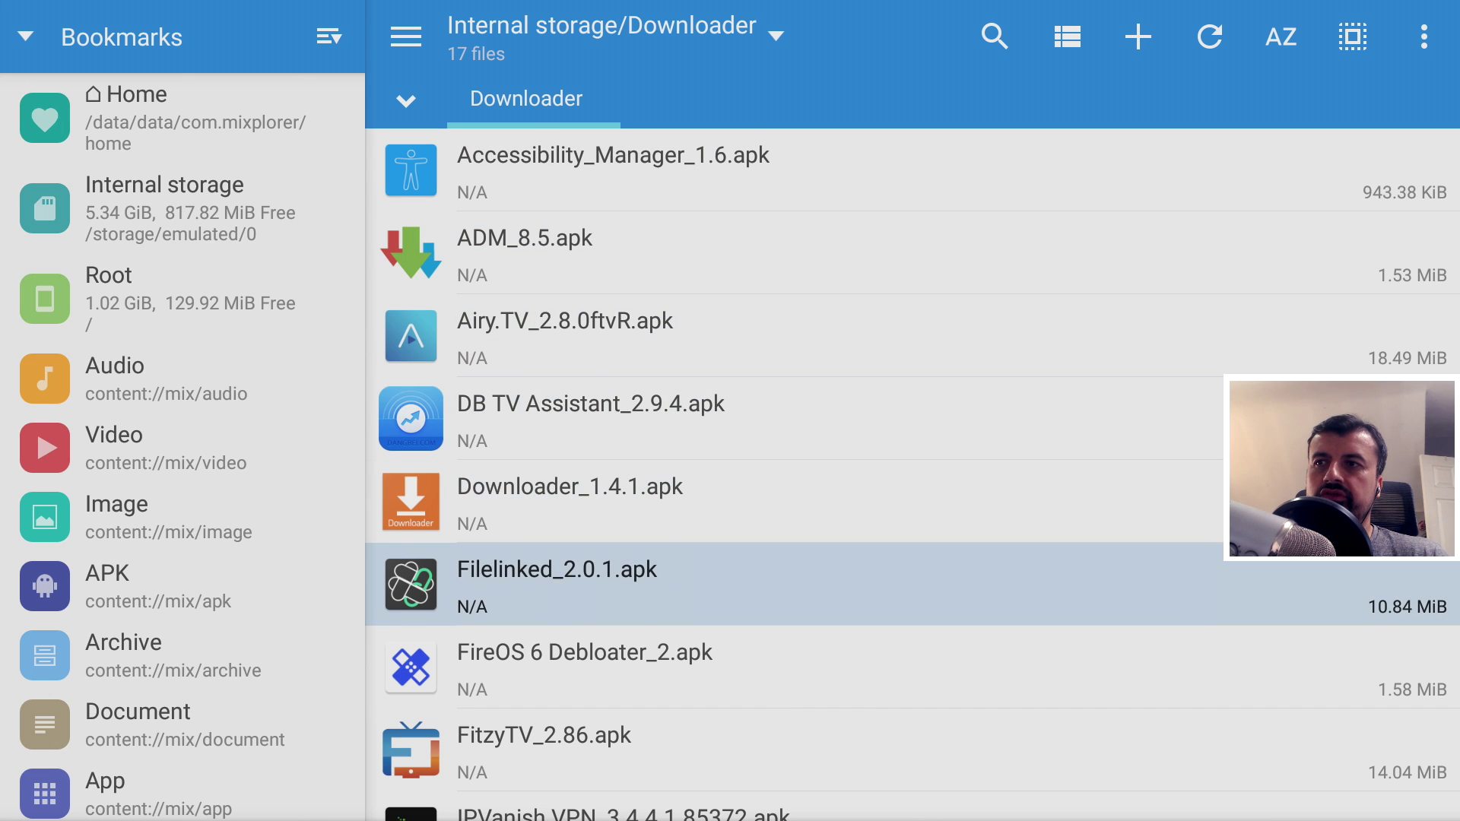
pyautogui.press('Up')
pyautogui.press('Up')
# - Install Filelinked_2.0.1.apk as an update with Package installer, then return Home
pyautogui.press('Return')
pyautogui.press('Down')
pyautogui.press('Down')
pyautogui.press('Down')
pyautogui.press('Down')
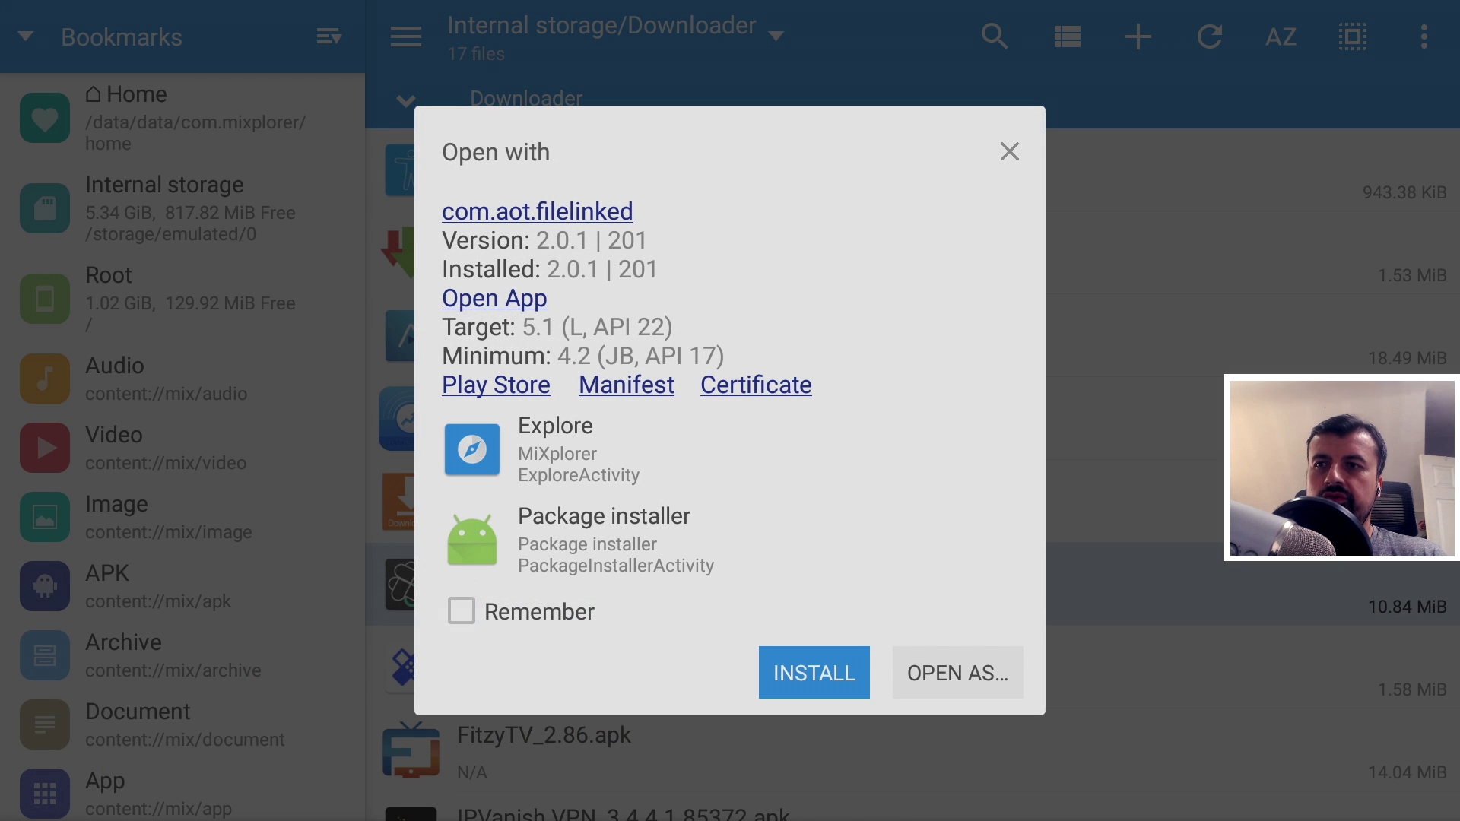
pyautogui.press('Return')
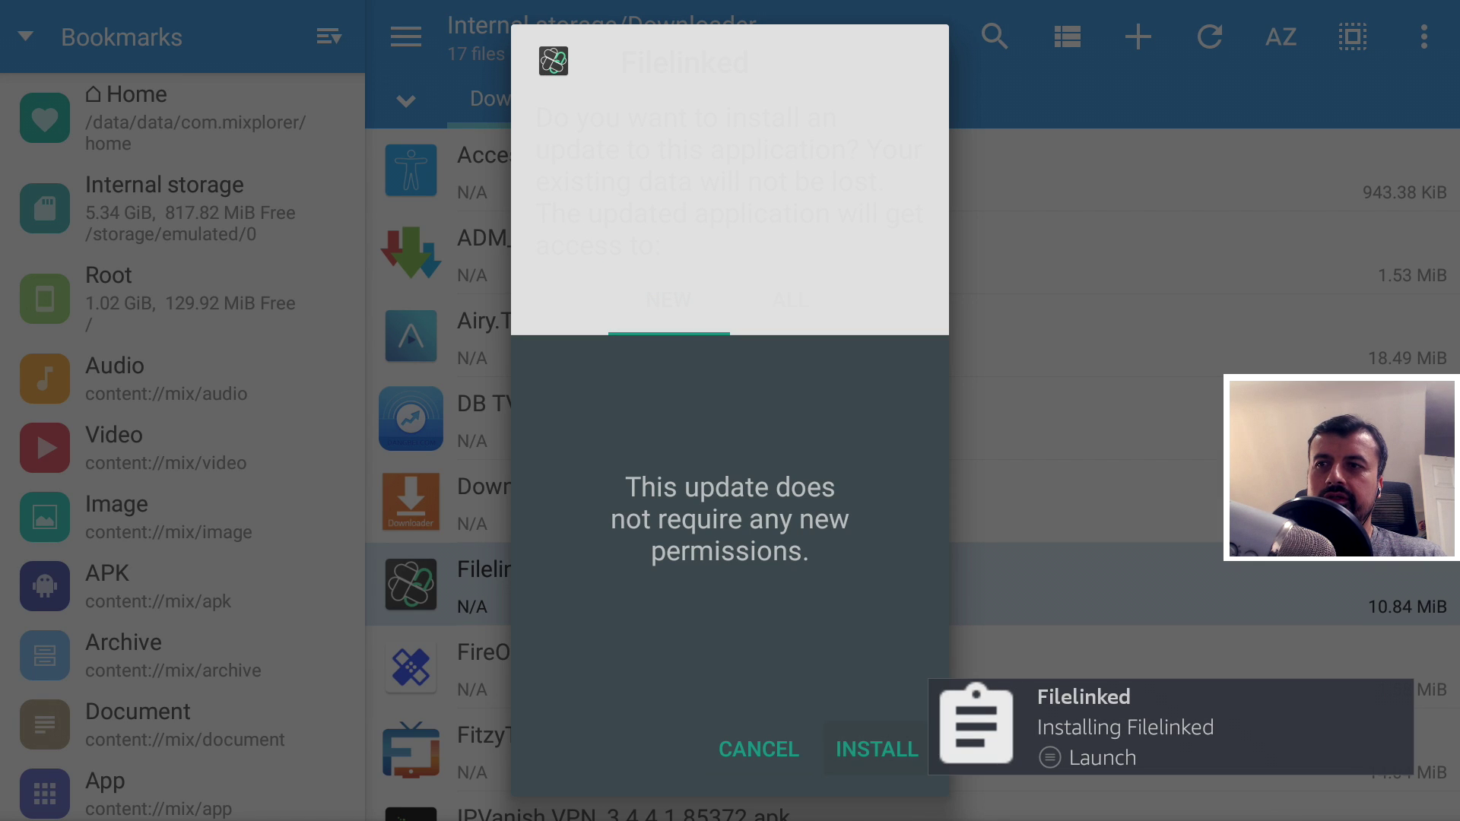
pyautogui.press('Return')
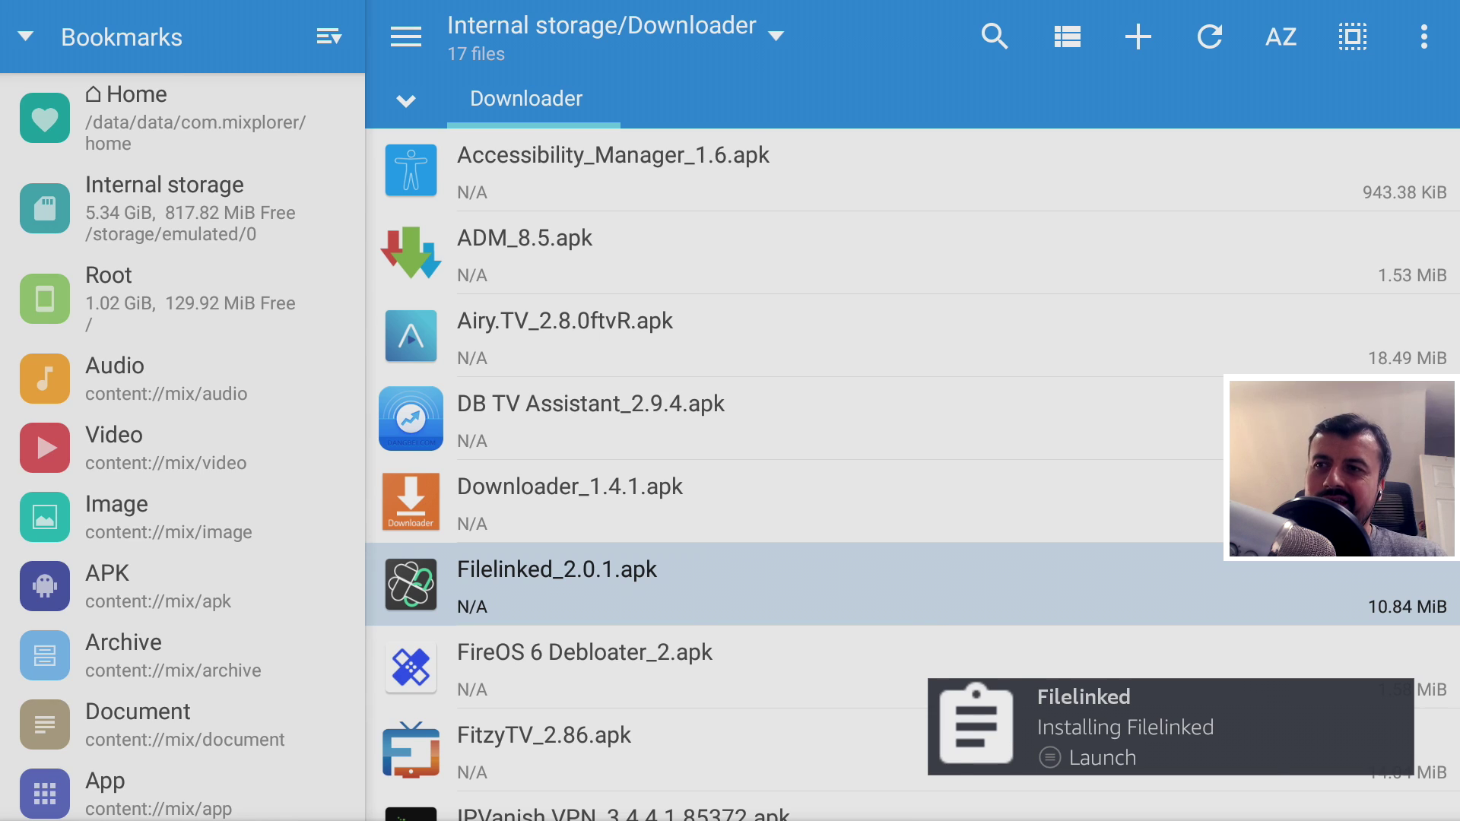
pyautogui.press('Home')
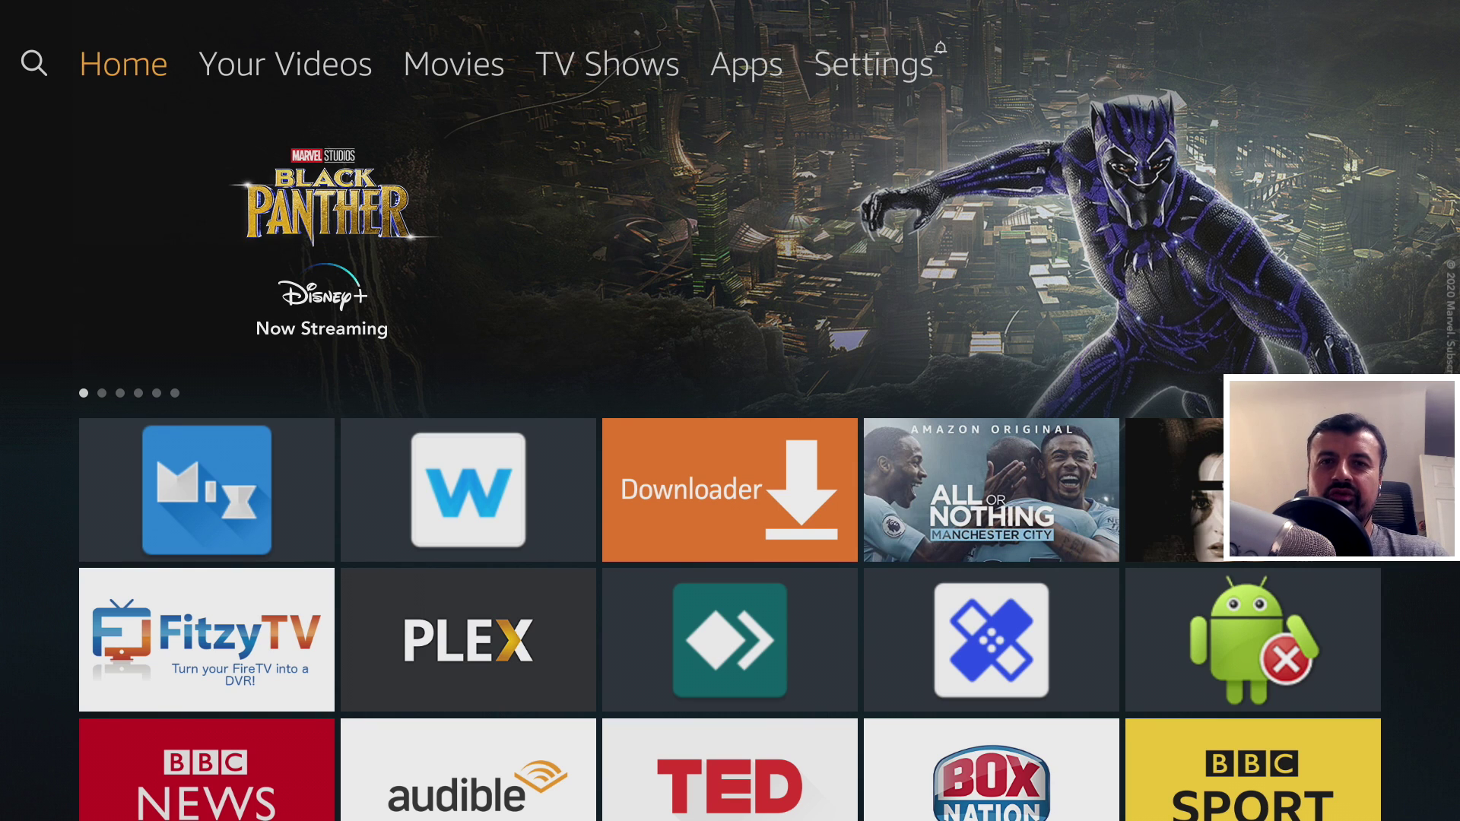